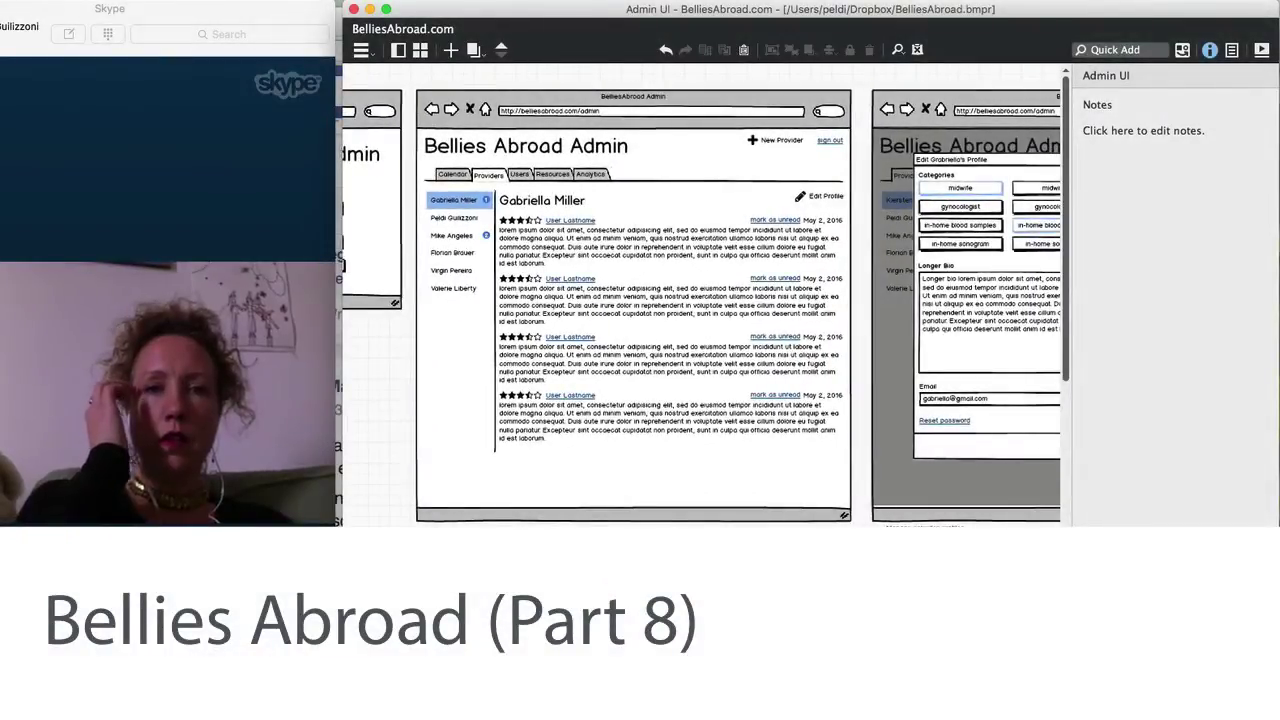
# Delete the two lower mockups and shift the remaining top row to the right
pyautogui.moveTo(364, 324); pyautogui.dragTo(825, 625)
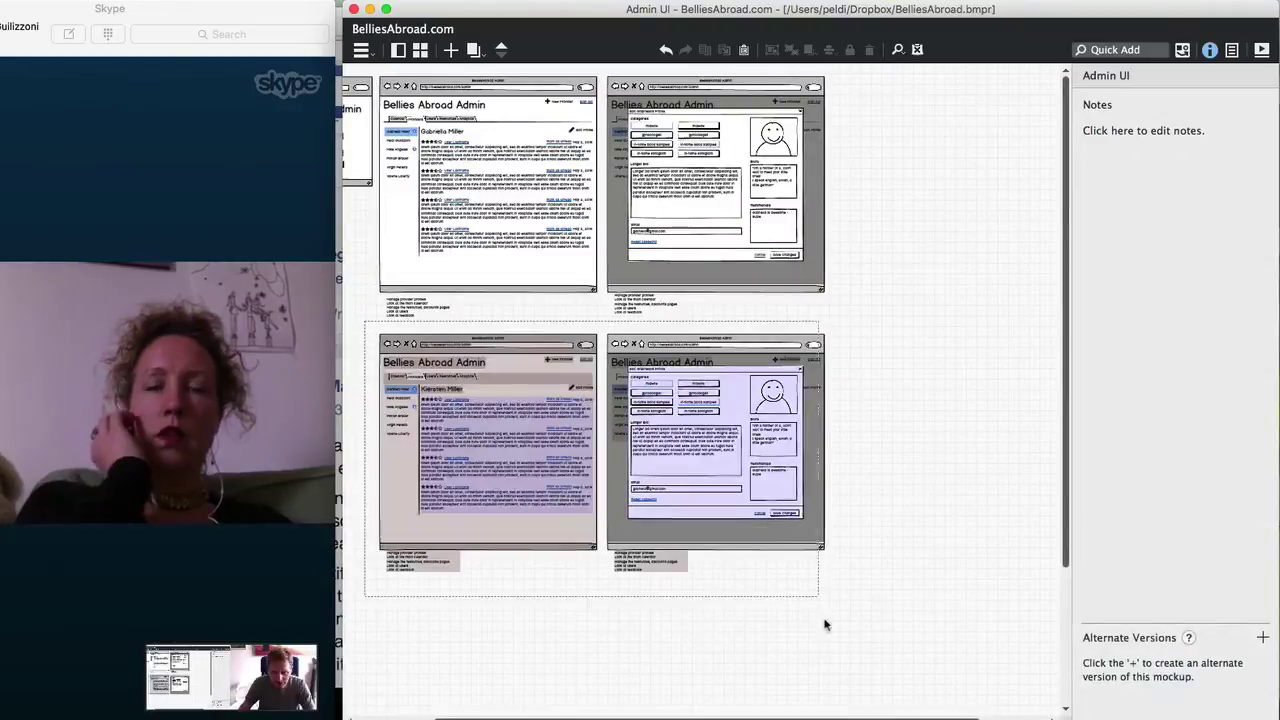
pyautogui.press('Delete')
pyautogui.moveTo(872, 390); pyautogui.dragTo(665, 88)
pyautogui.click(575, 72)
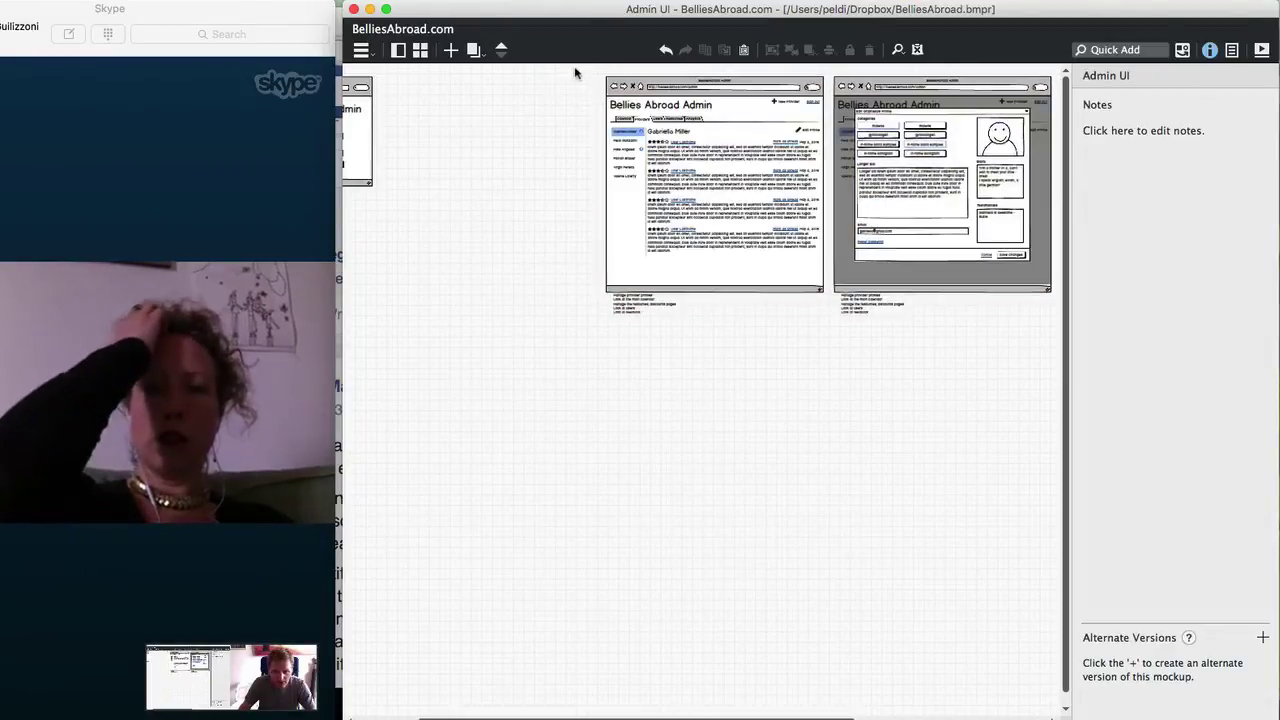
# Duplicate the Providers admin mockup to the left of the original
pyautogui.moveTo(575, 72); pyautogui.dragTo(814, 372)
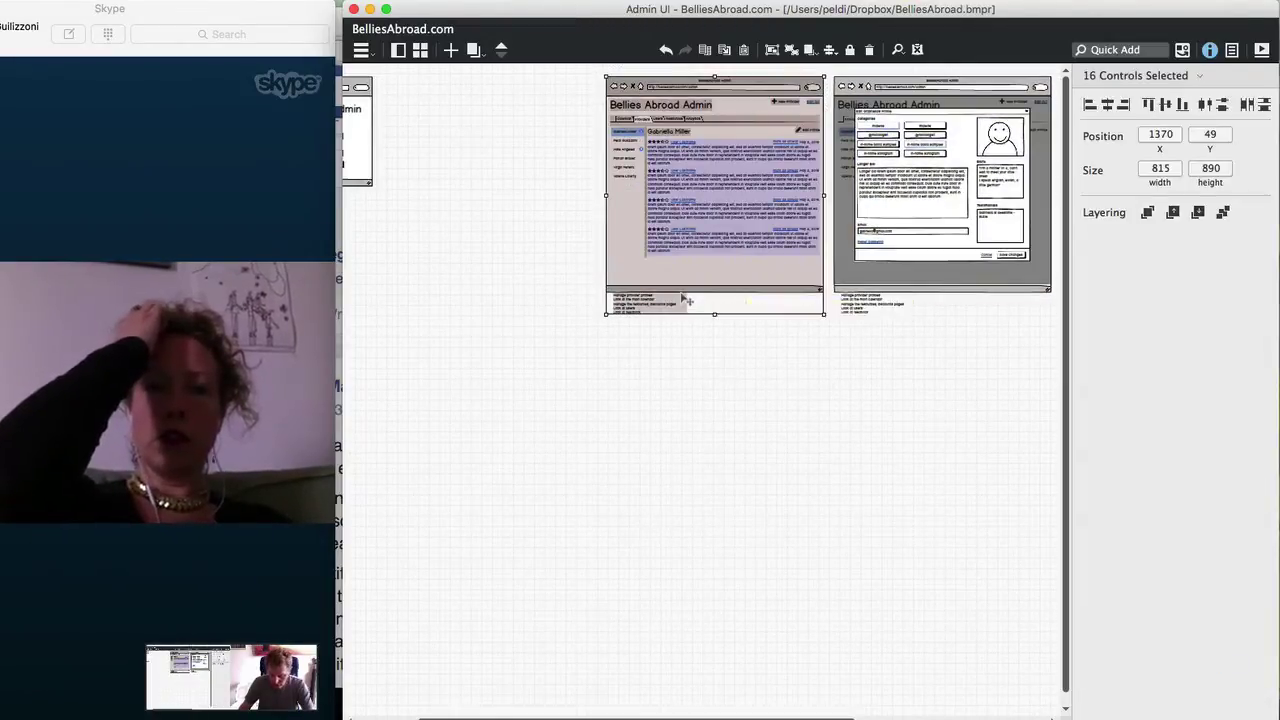
pyautogui.moveTo(652, 178); pyautogui.dragTo(430, 178)
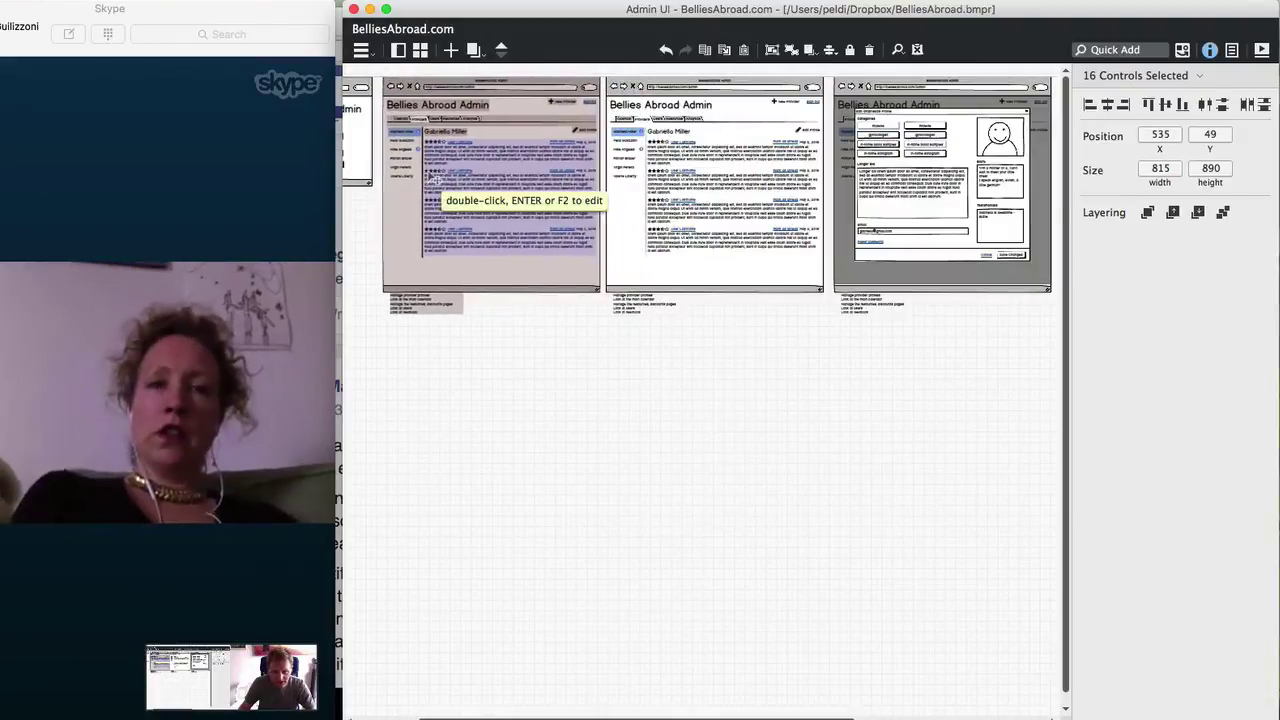
pyautogui.click(414, 403)
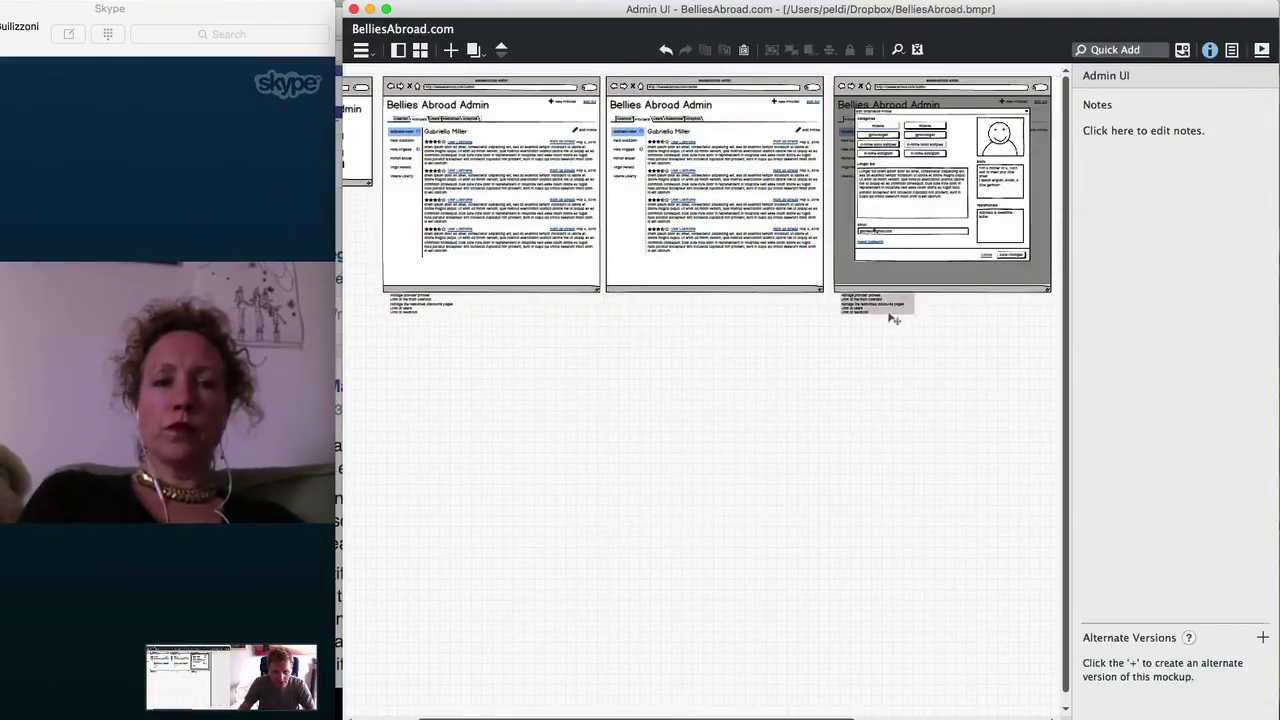
pyautogui.click(440, 160)
pyautogui.press('Escape')
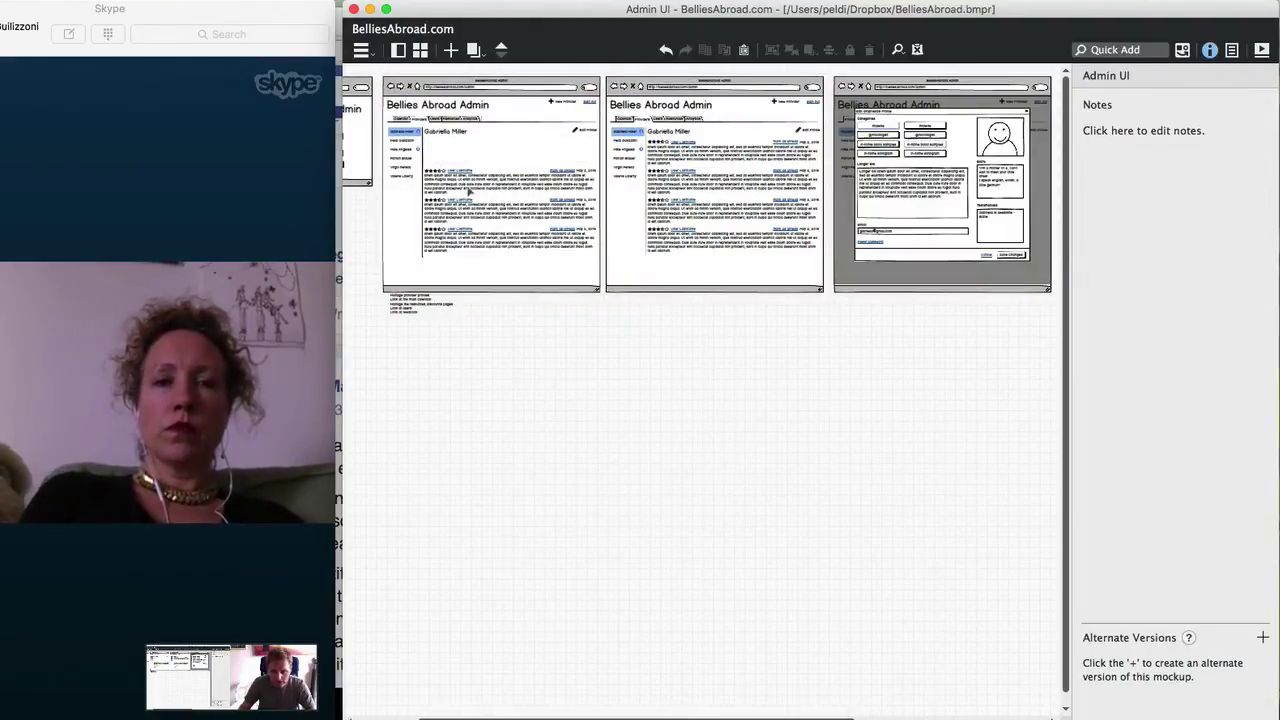
# Delete the provider list and reviews from the copied page
pyautogui.press('super+equal')
pyautogui.press('super+equal')
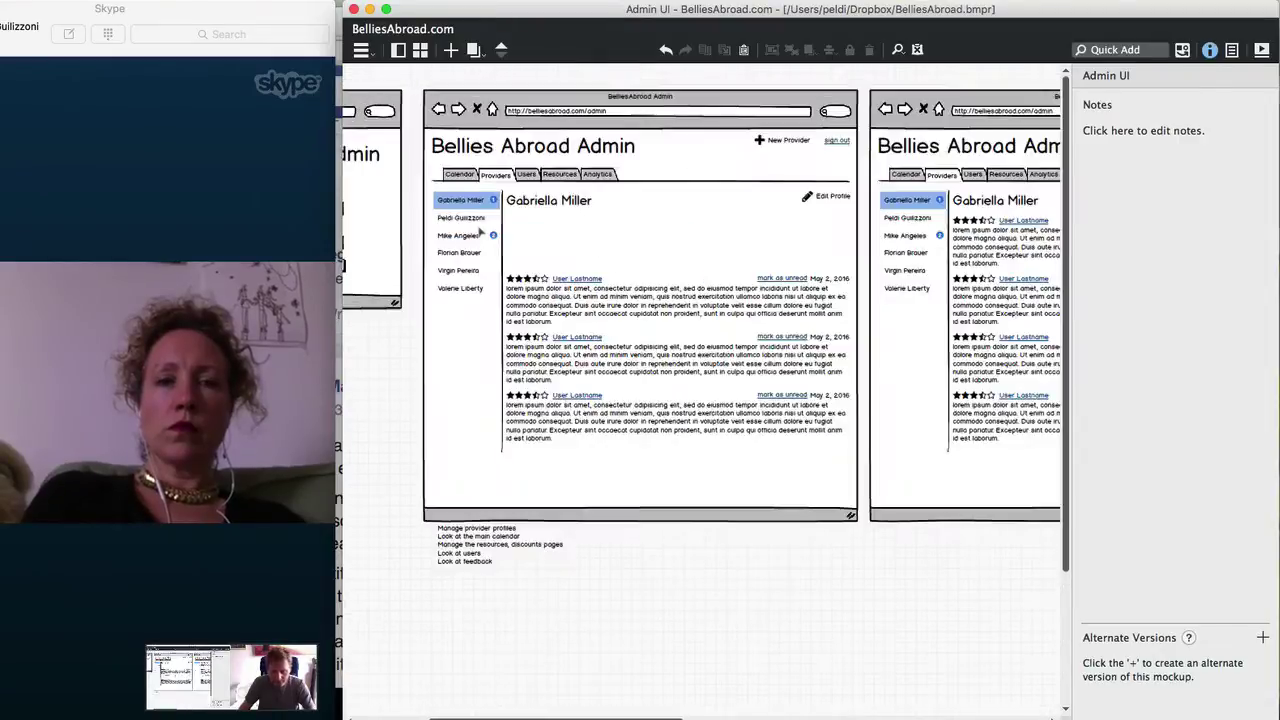
pyautogui.moveTo(424, 208); pyautogui.dragTo(921, 543)
pyautogui.press('Delete')
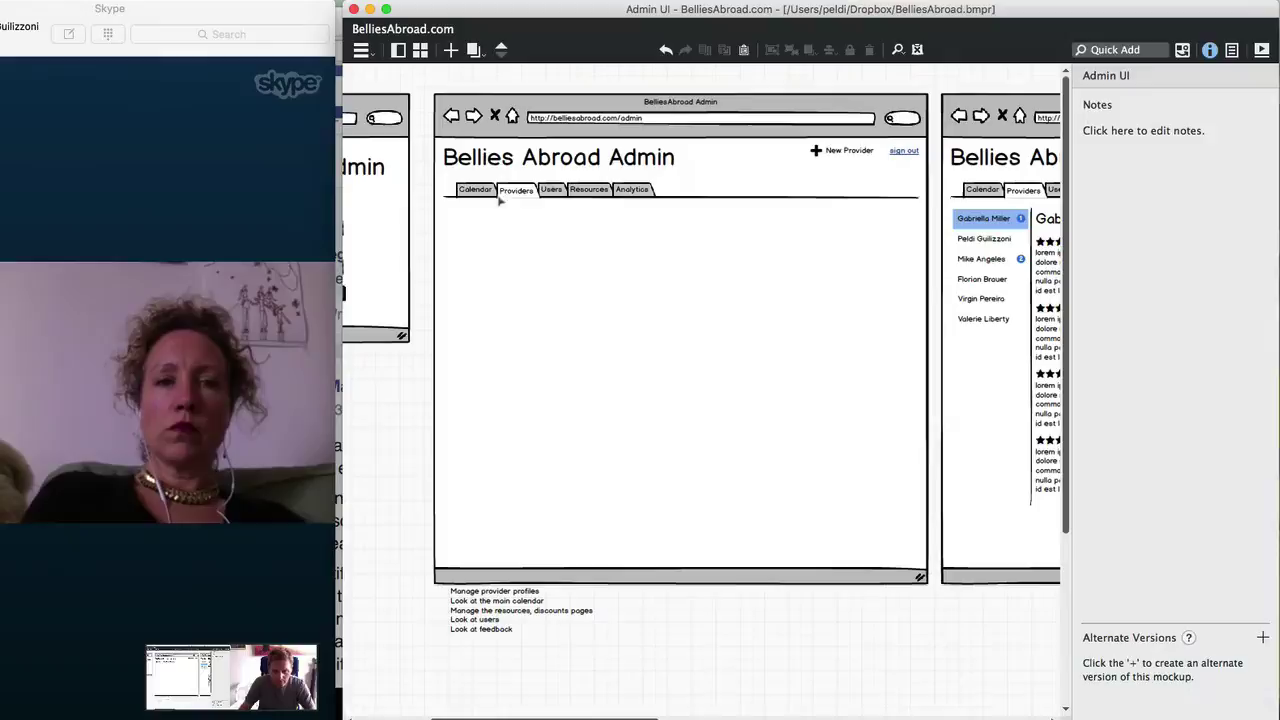
# Set the copied page's Tabs Bar selection to Calendar
pyautogui.click(500, 200)
pyautogui.click(1136, 558)
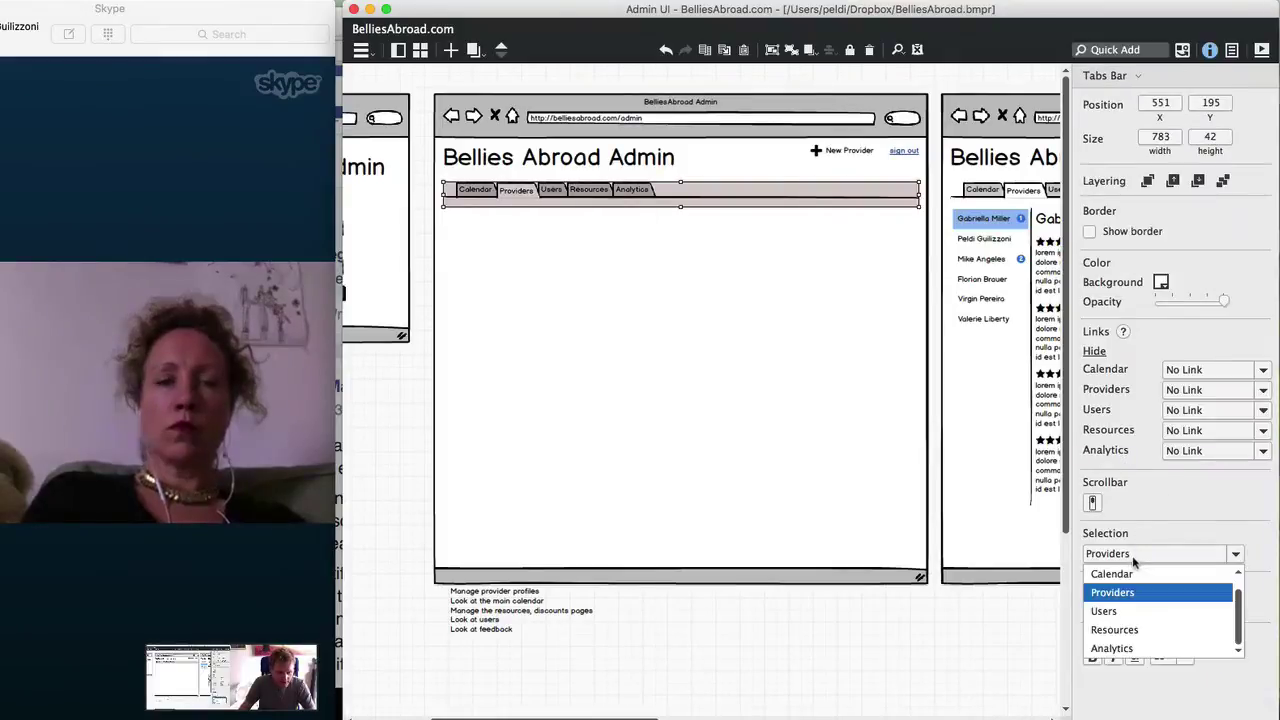
pyautogui.click(1120, 571)
pyautogui.click(410, 508)
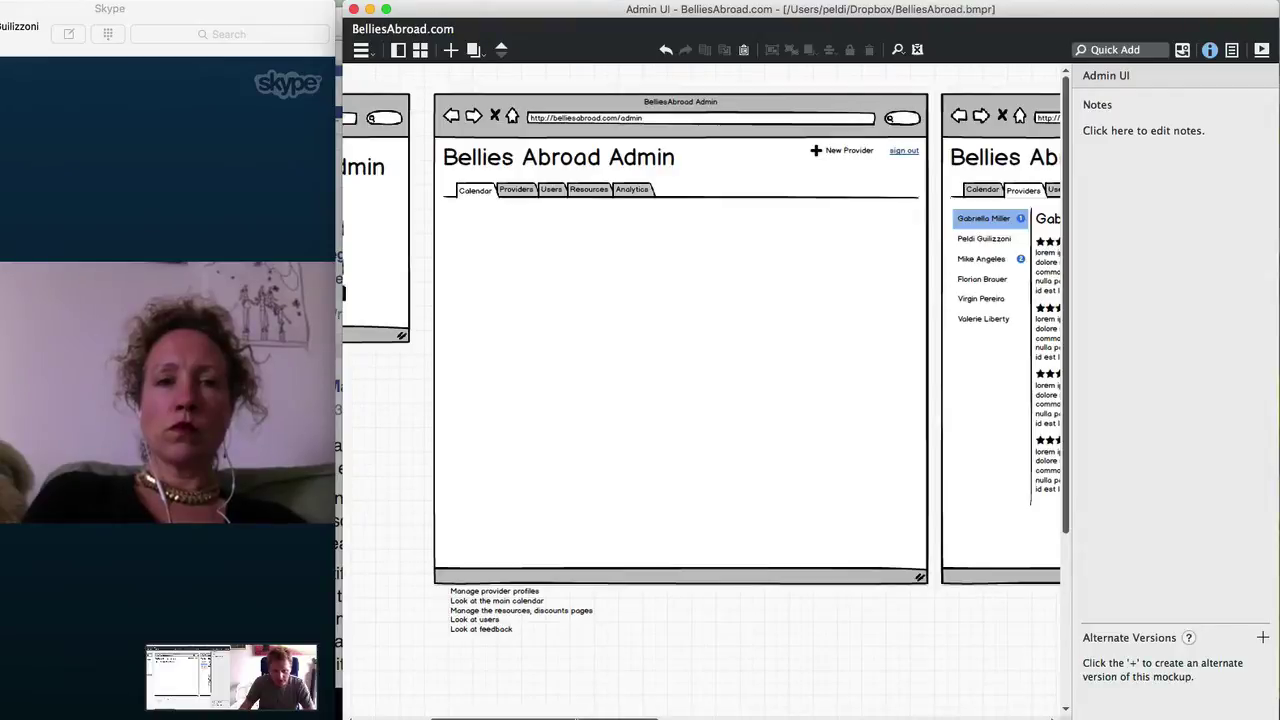
pyautogui.press('super+equal')
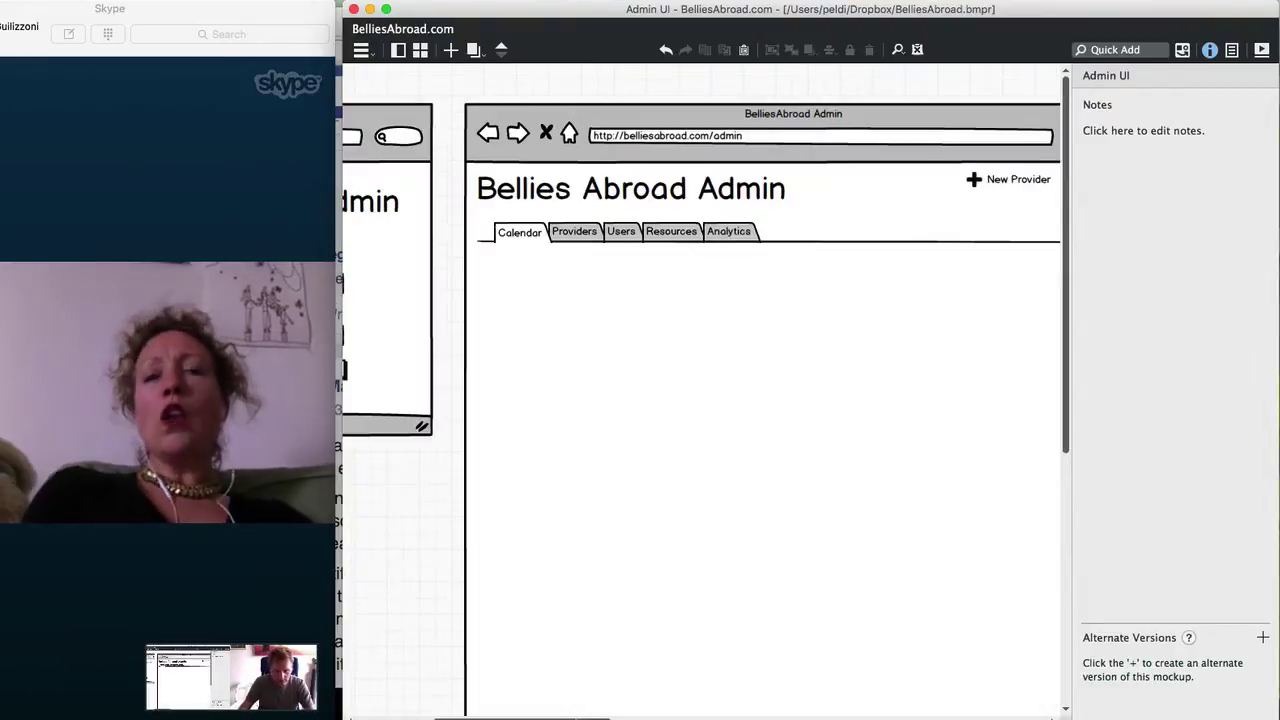
pyautogui.press('super+minus')
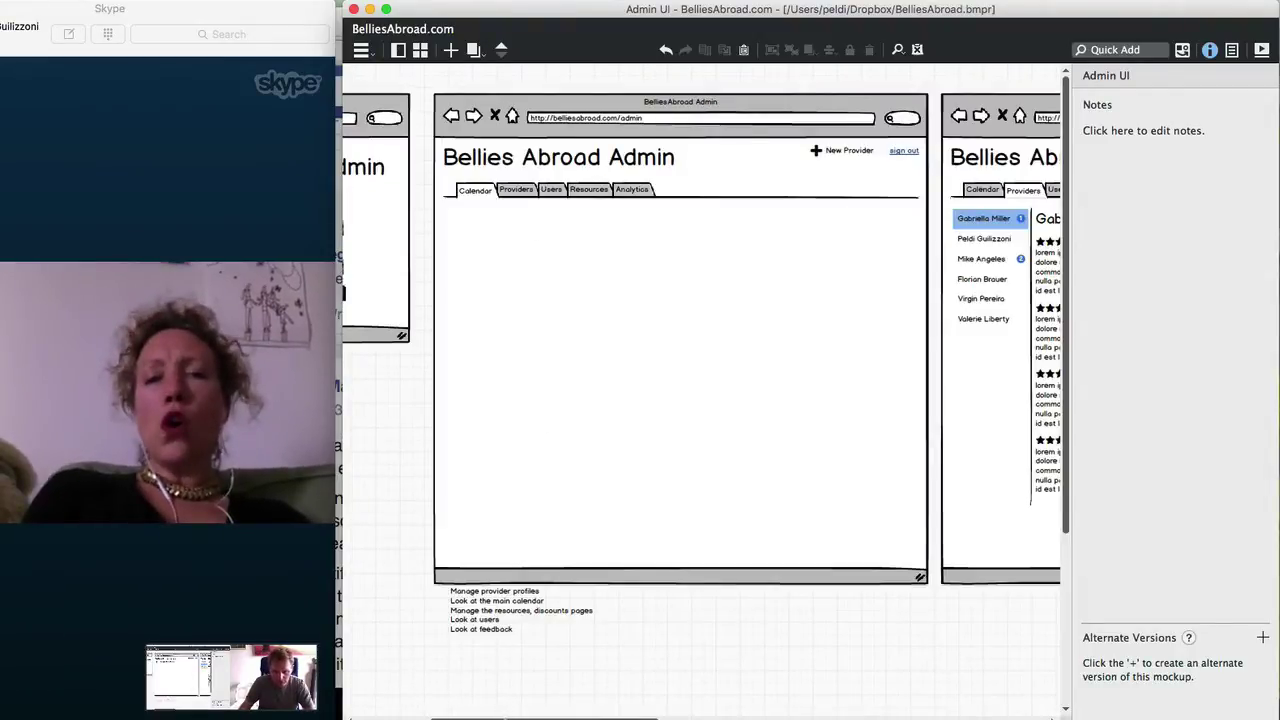
pyautogui.hscroll(2, 350, 655)
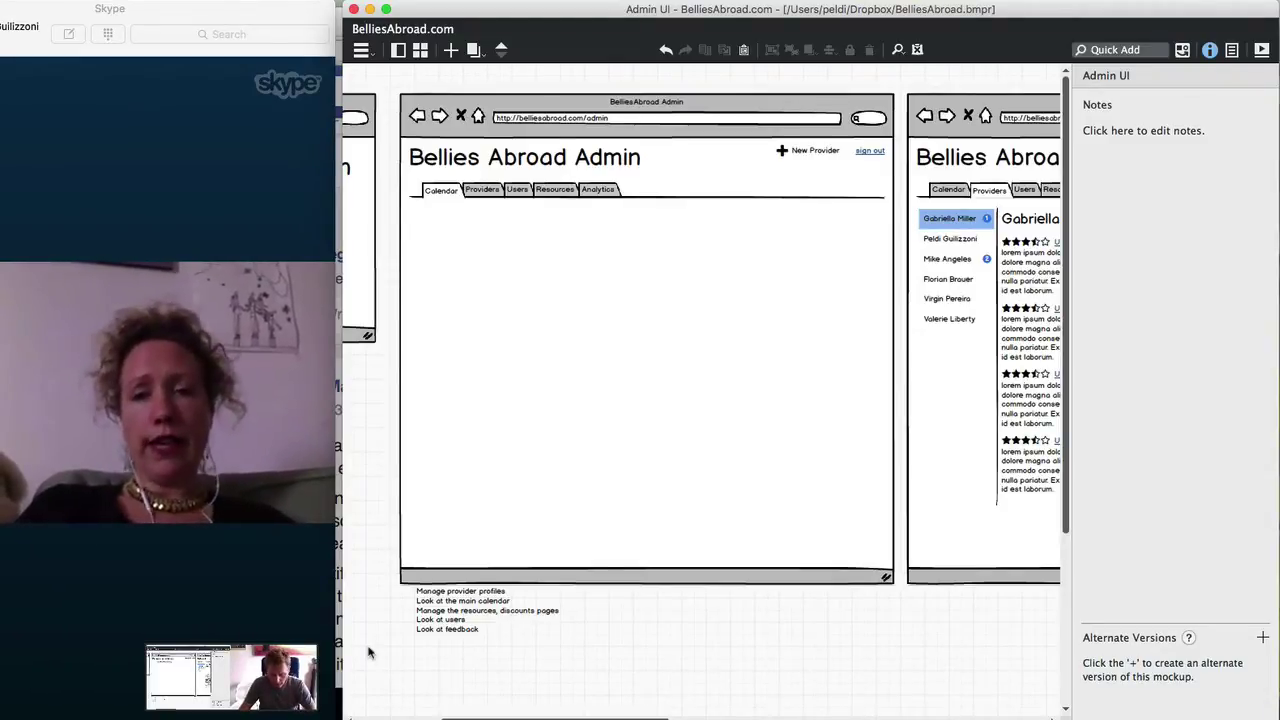
# Insert an April 2016 Calendar via Quick Add 'cal' and stretch it across the tab's content area
pyautogui.write('cal')
pyautogui.press('Return')
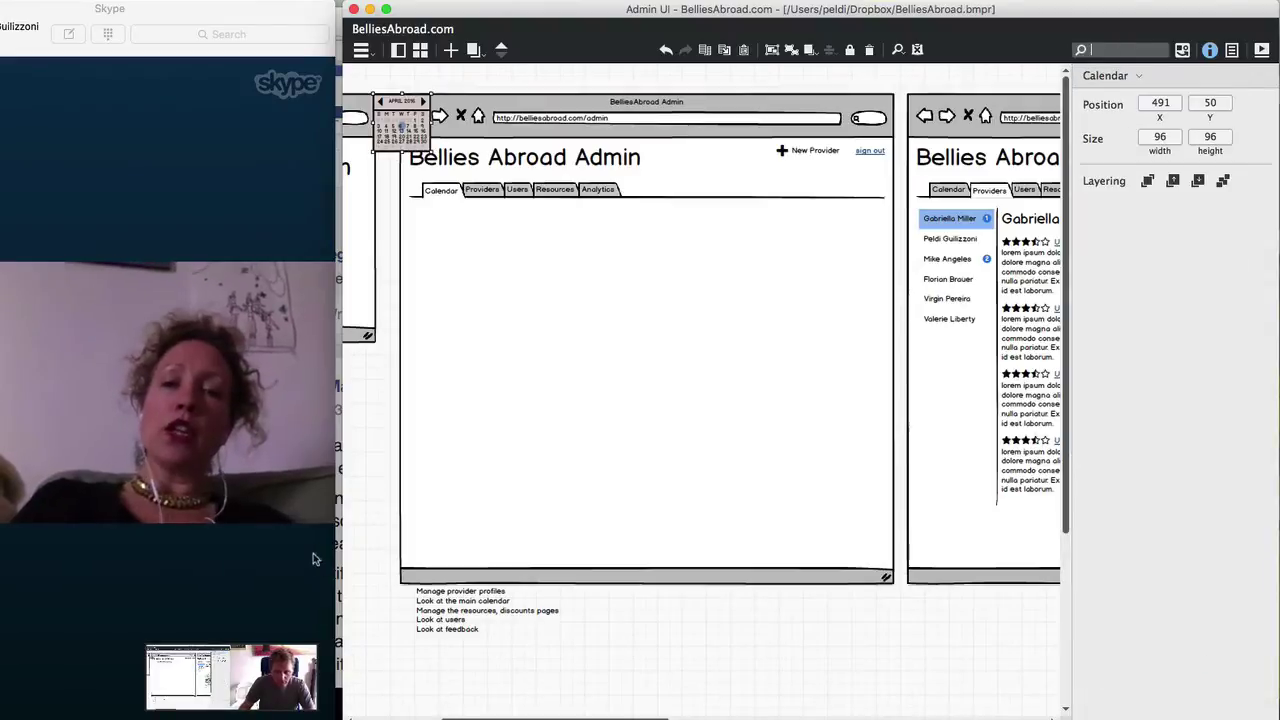
pyautogui.moveTo(423, 149); pyautogui.dragTo(884, 488)
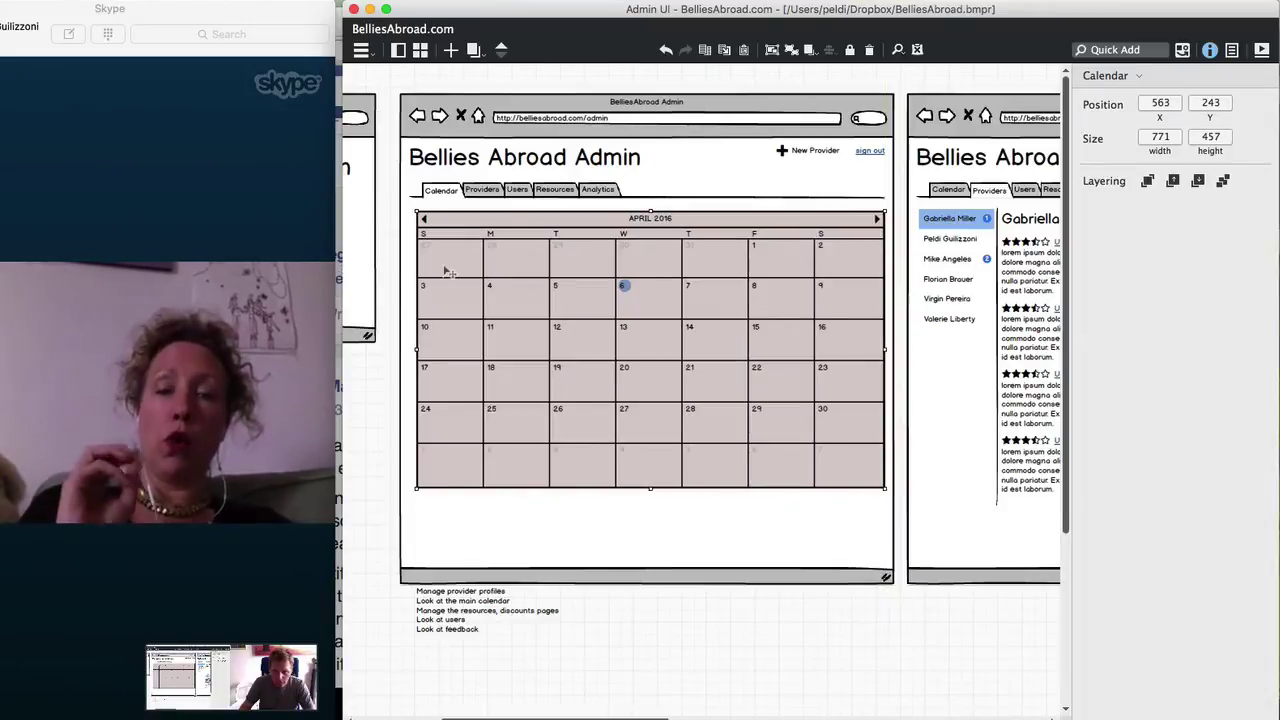
pyautogui.moveTo(447, 271); pyautogui.dragTo(441, 270)
pyautogui.moveTo(876, 349); pyautogui.dragTo(878, 349)
pyautogui.click(765, 604)
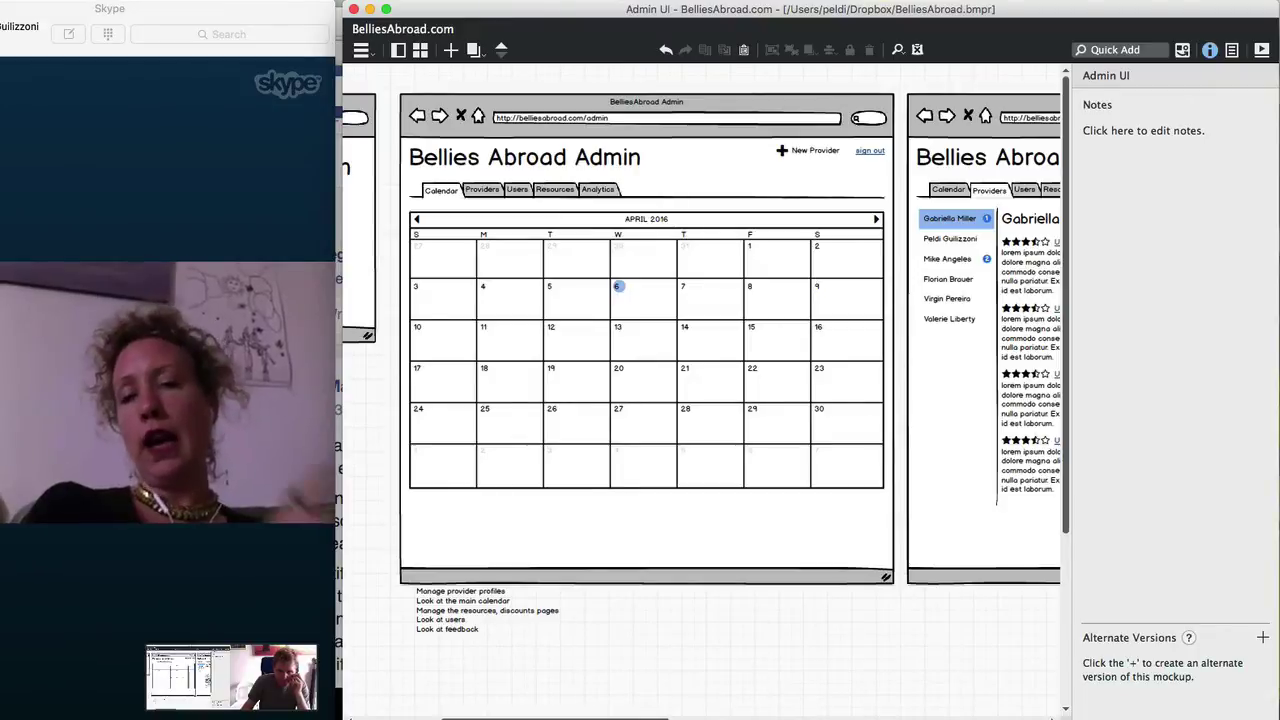
# Scroll the canvas right to the Providers page with its six providers and four reviews
pyautogui.hscroll(8, 617, 286)
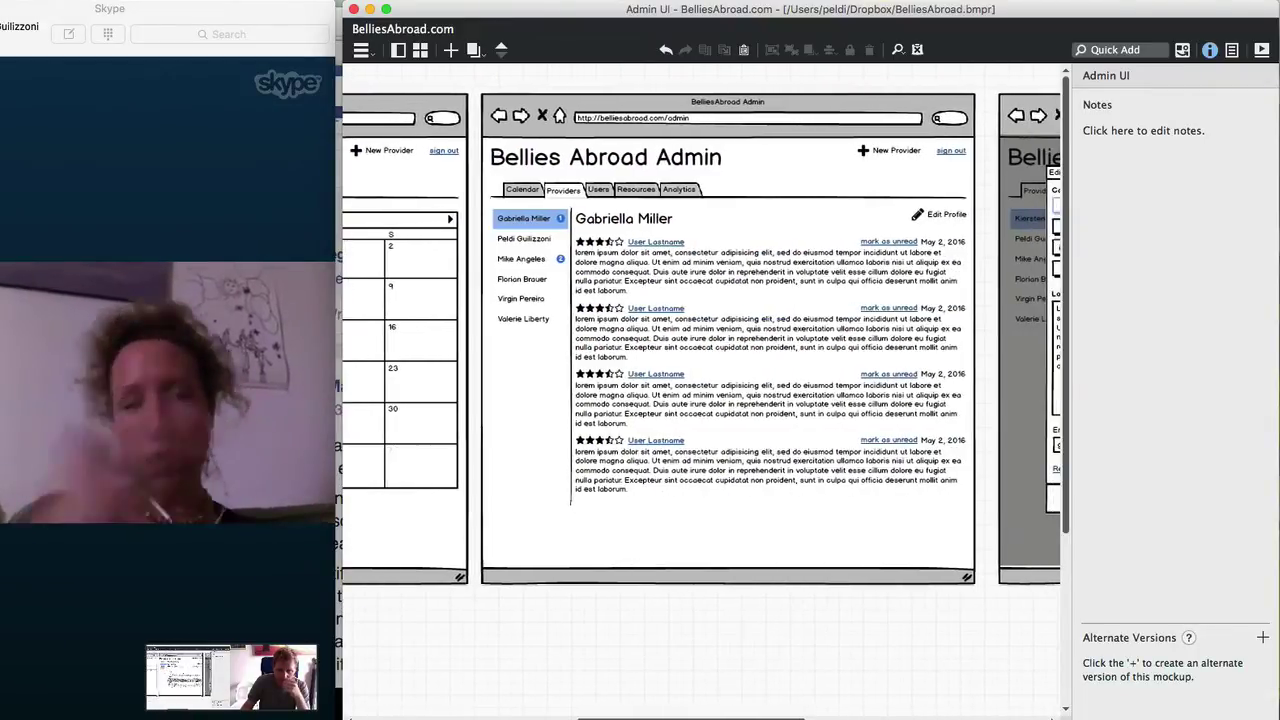
pyautogui.hscroll(3, 700, 380)
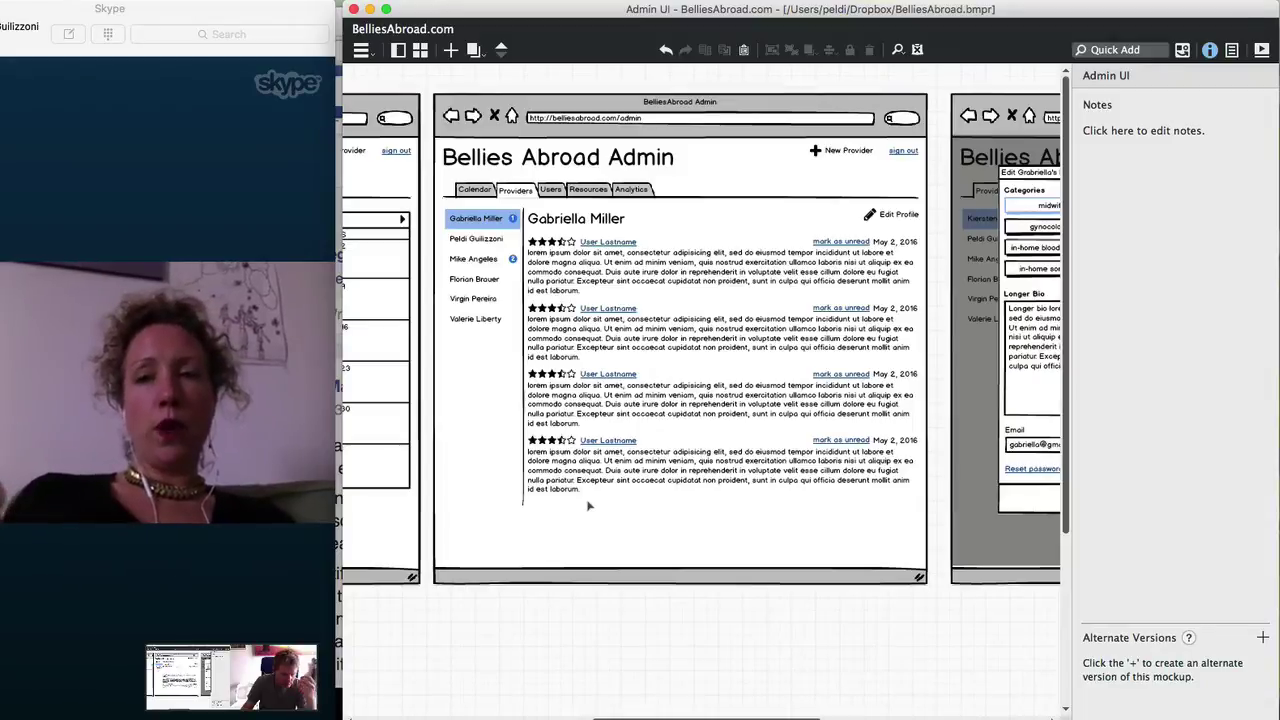
# Switch to the Home Page (logged in) mockup from the page list
pyautogui.click(474, 50)
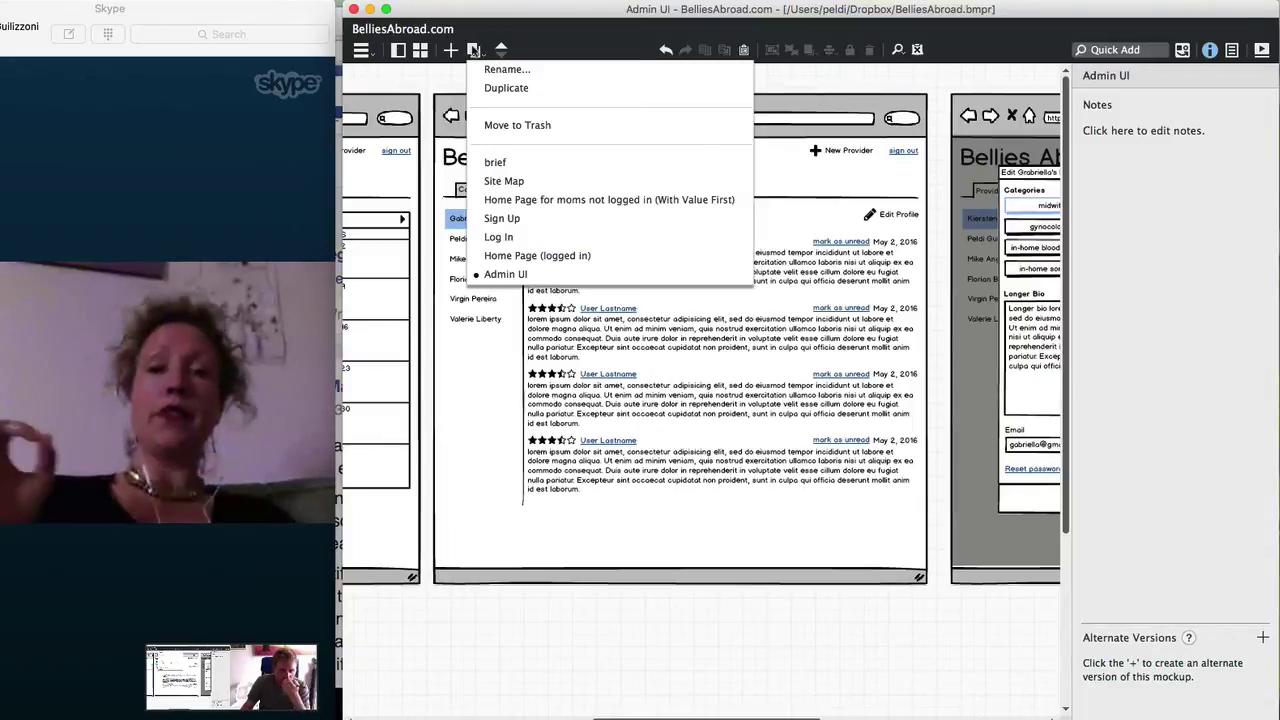
pyautogui.click(491, 258)
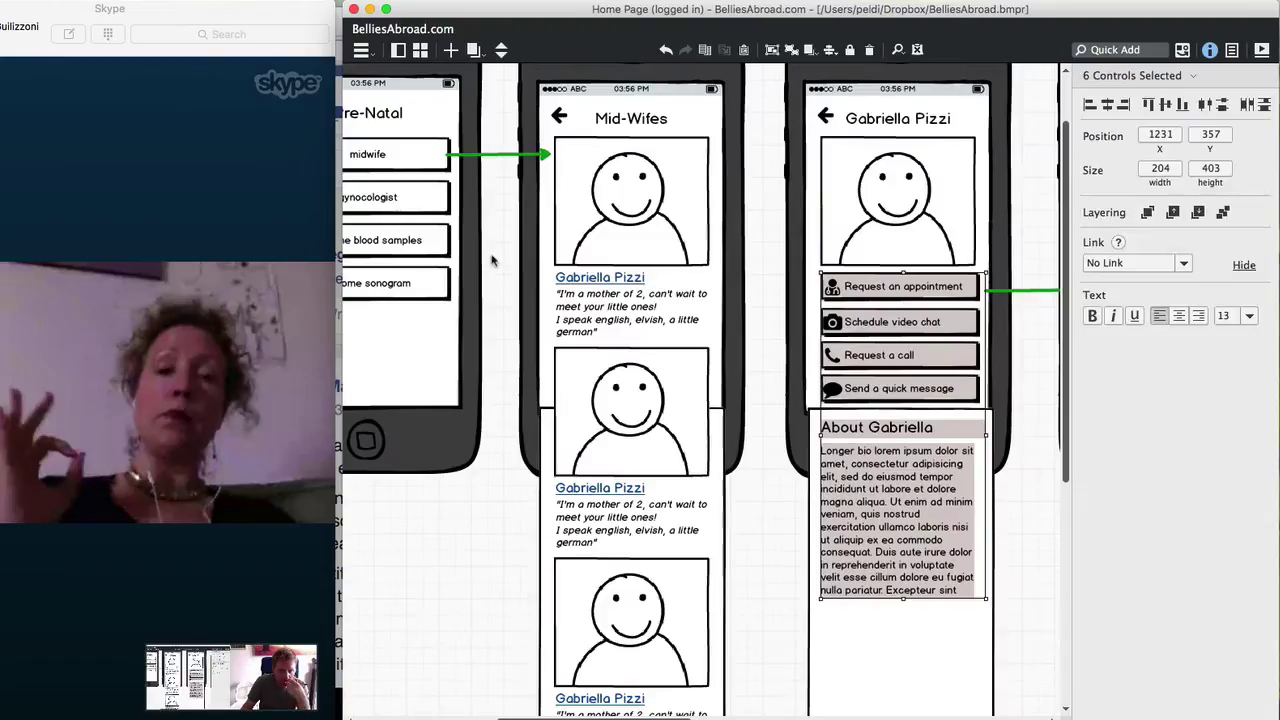
pyautogui.click(486, 692)
# Scroll through the slot-booking, Location and payment phone screens
pyautogui.hscroll(10, 700, 390)
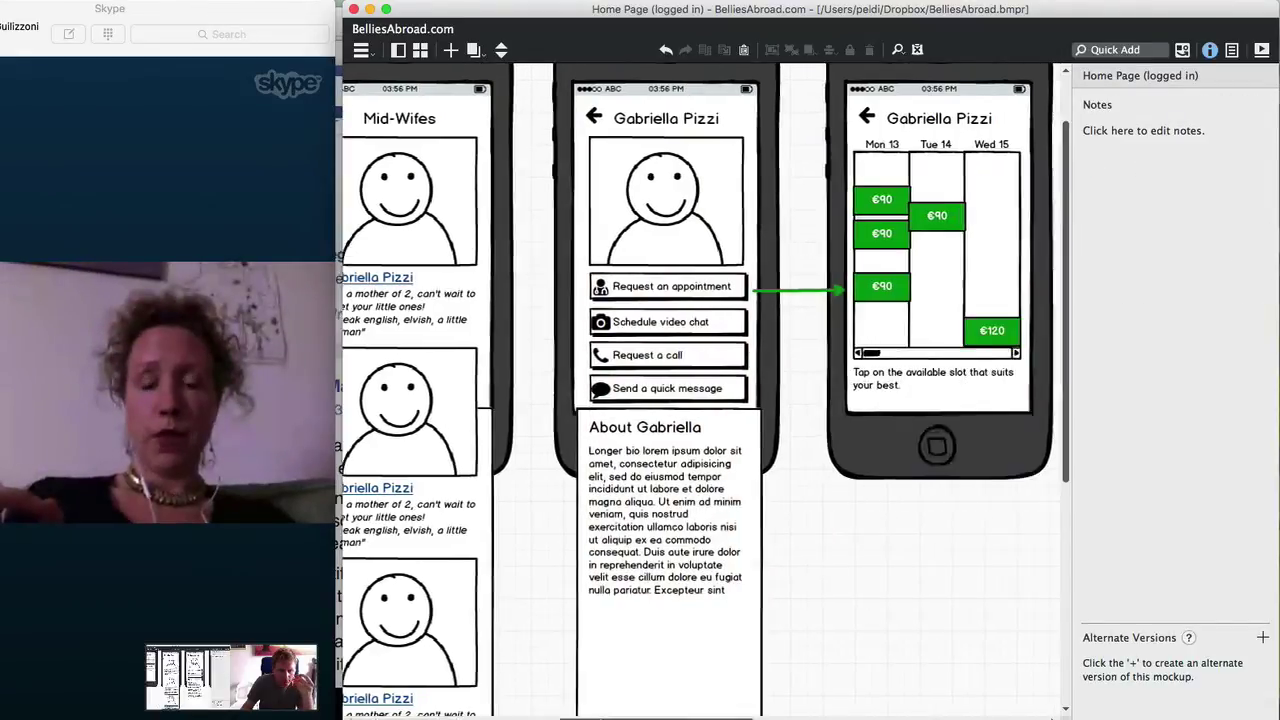
pyautogui.hscroll(2, 700, 390)
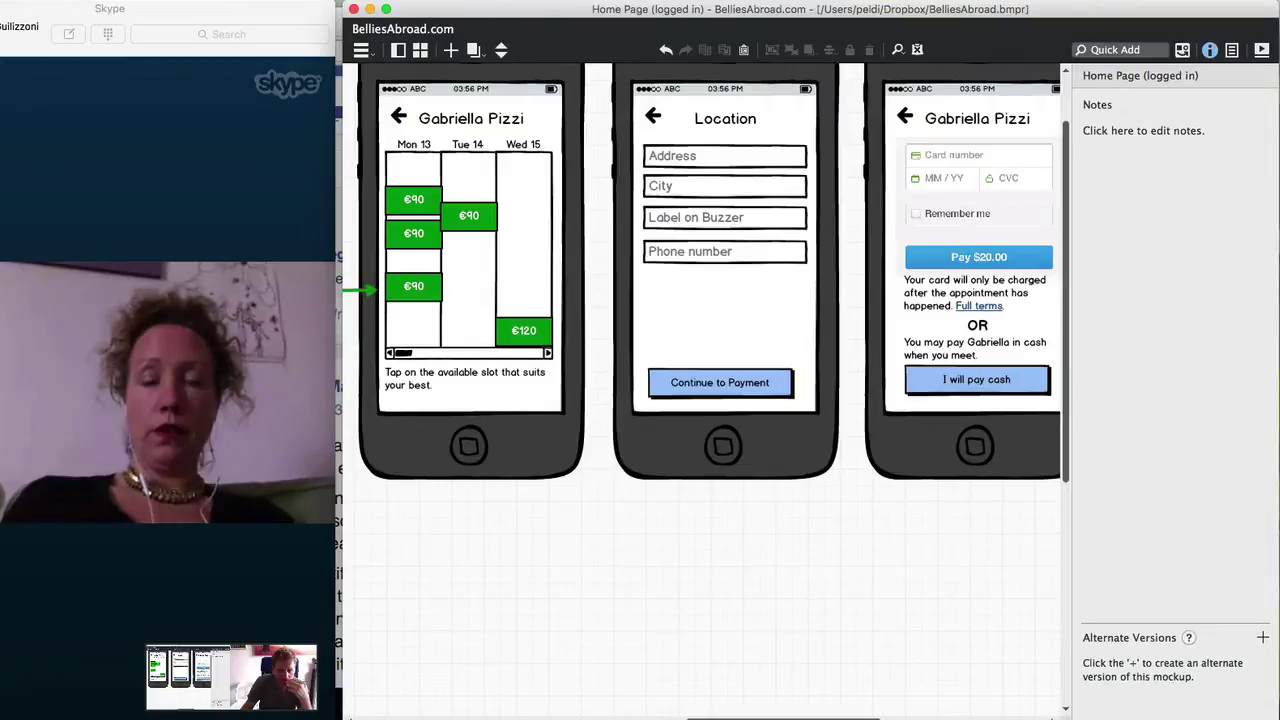
pyautogui.hscroll(-1, 700, 390)
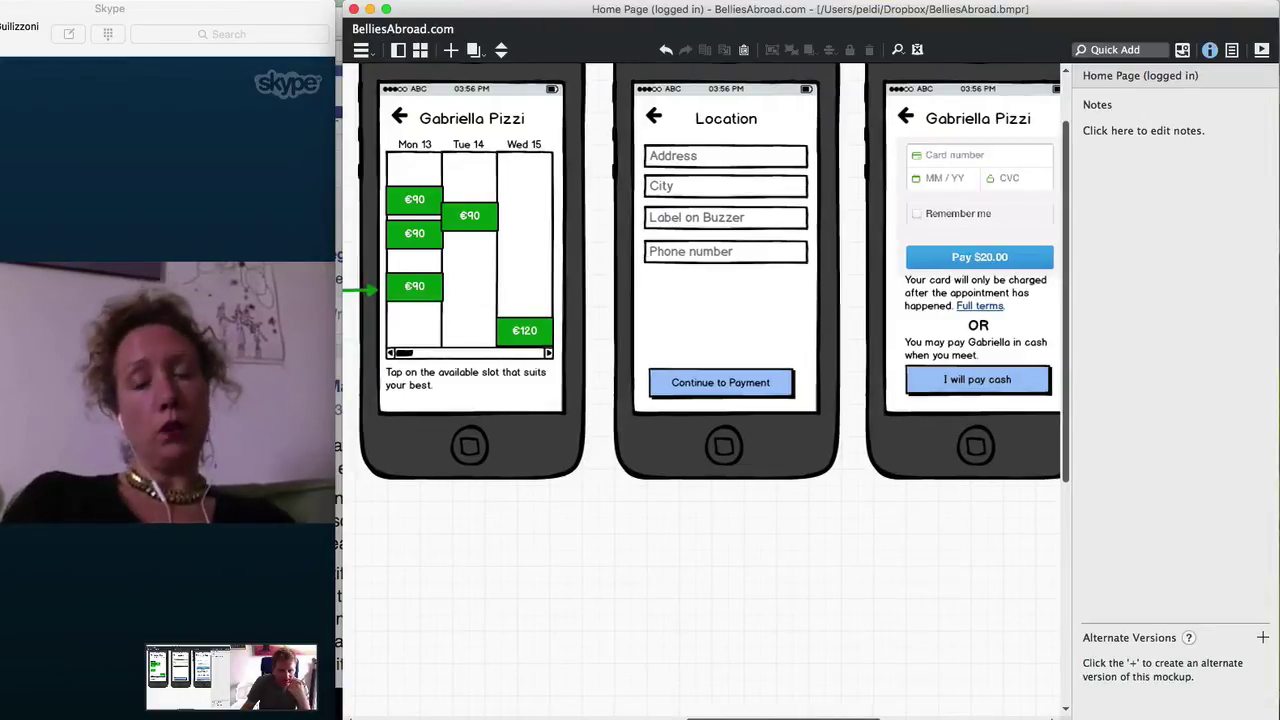
pyautogui.hscroll(1, 700, 390)
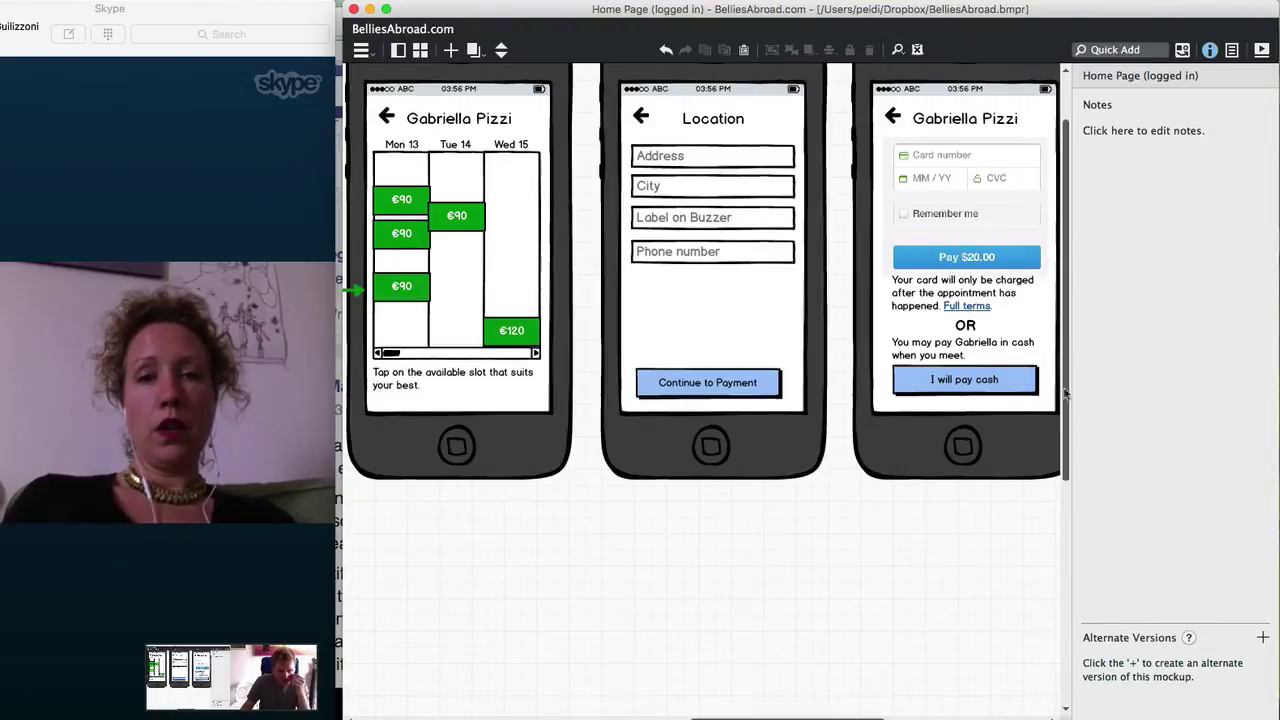
pyautogui.scroll(3, 1065, 395)
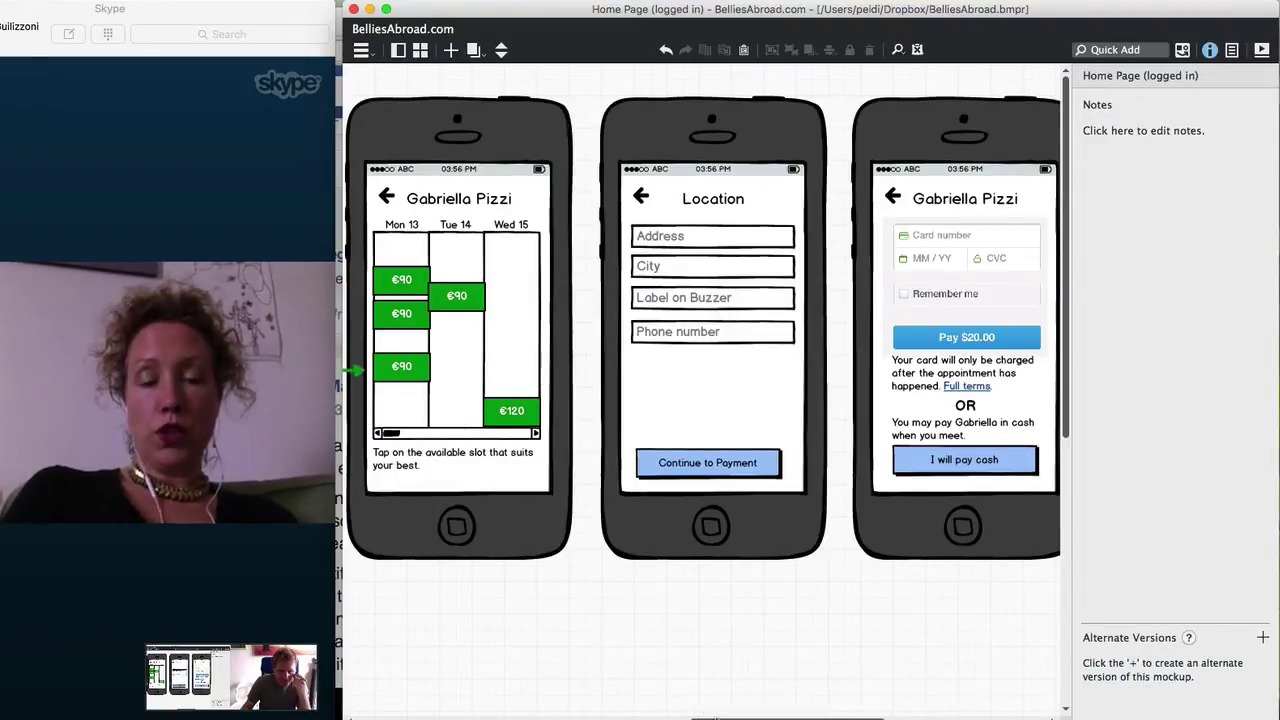
pyautogui.hscroll(-5, 700, 400)
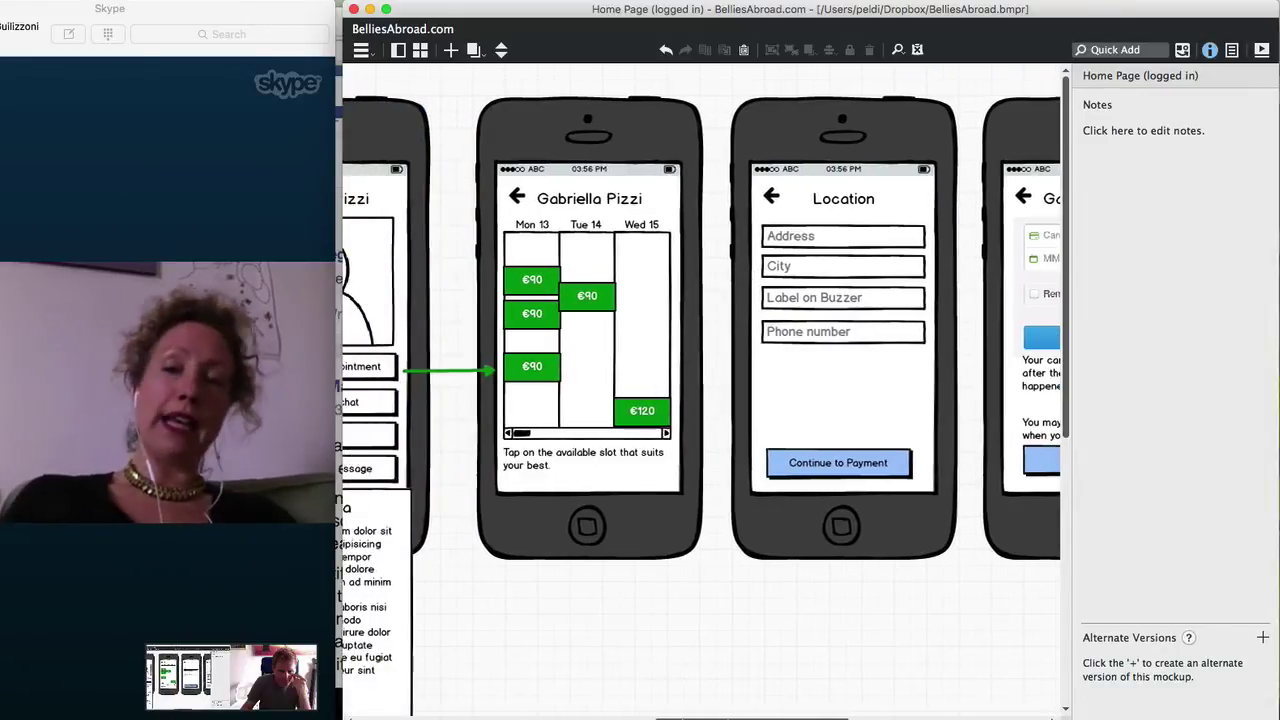
pyautogui.hscroll(2, 700, 400)
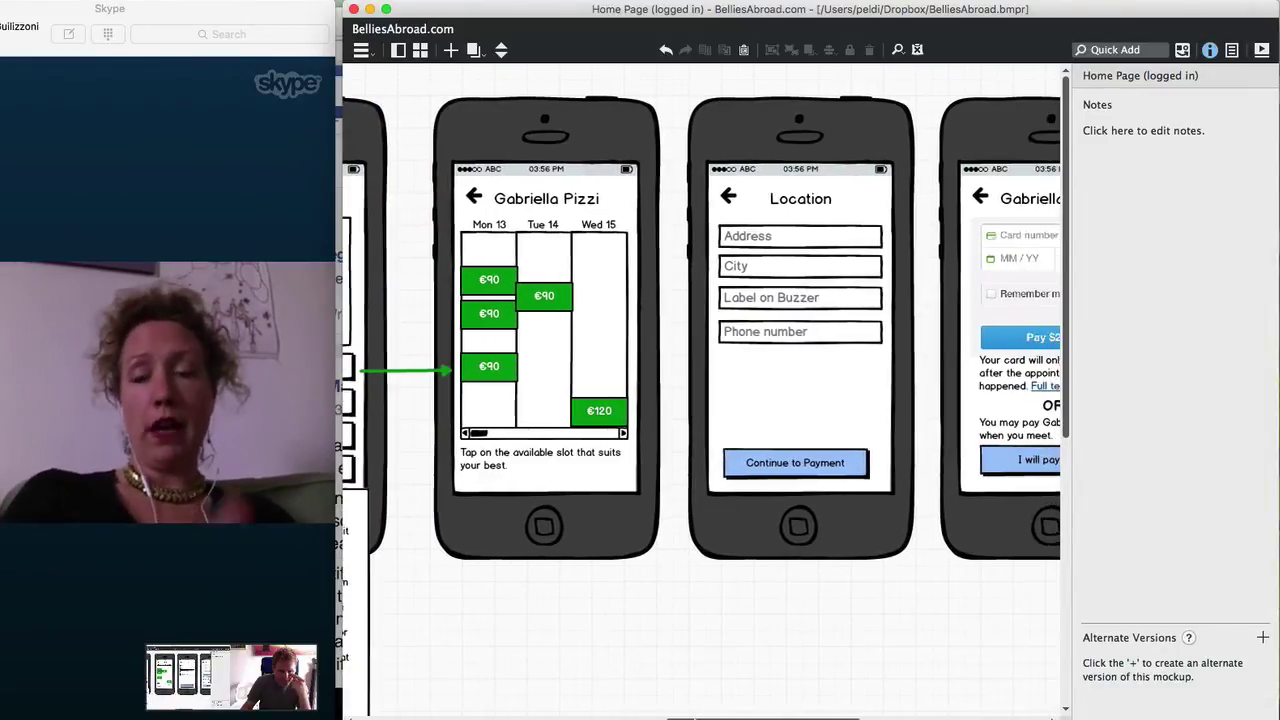
pyautogui.hscroll(1, 700, 400)
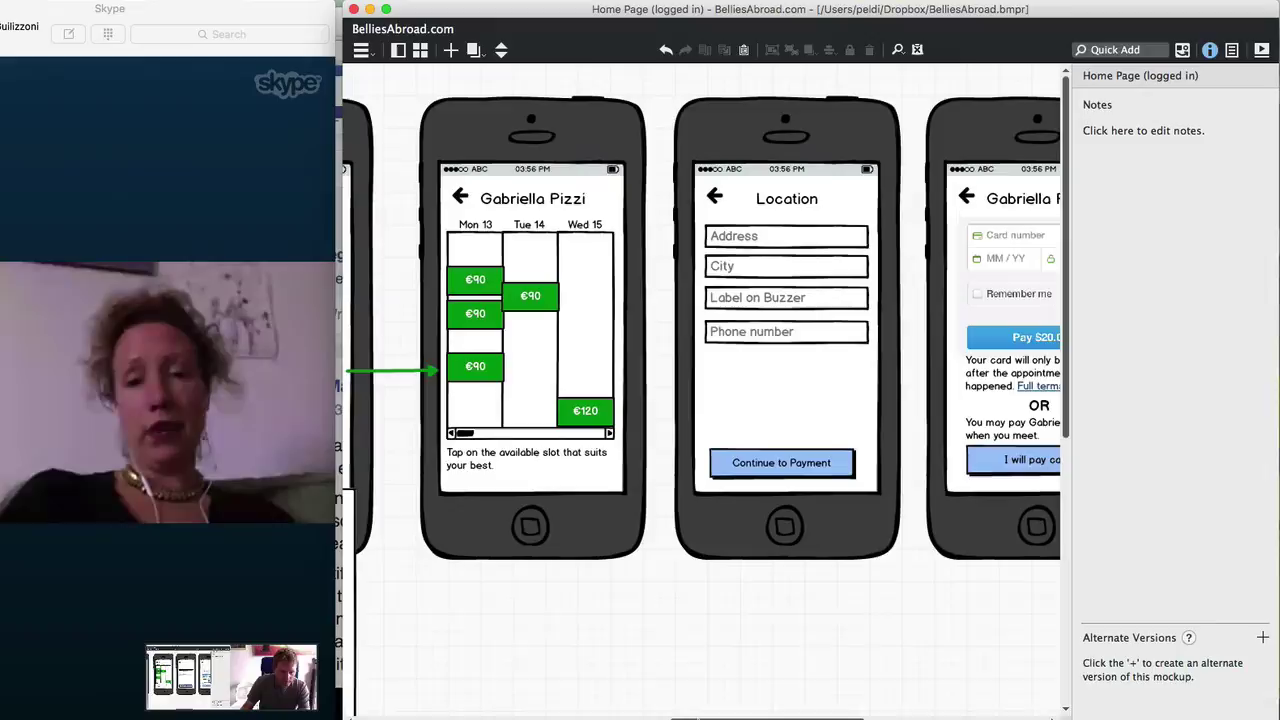
# Back on Admin UI, select each review entry in turn, then open the project's page list
pyautogui.press('super+alt+Left')
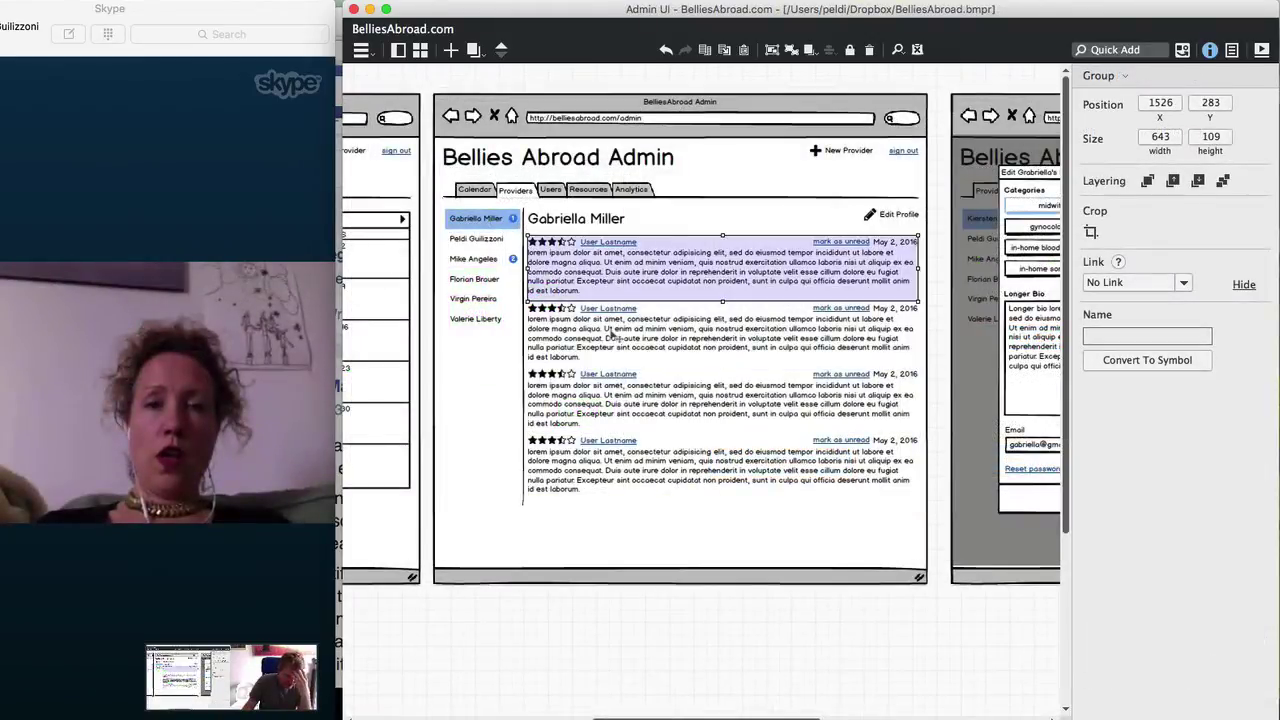
pyautogui.click(612, 338)
pyautogui.click(626, 405)
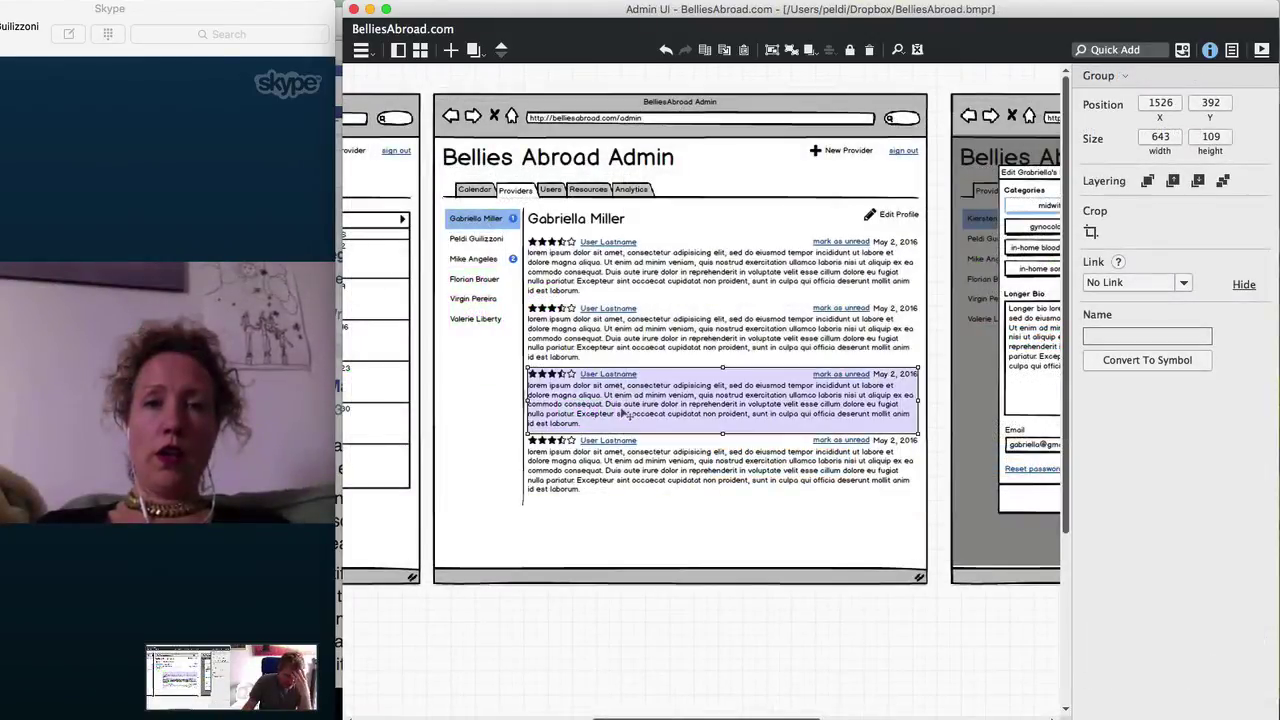
pyautogui.click(632, 465)
pyautogui.click(625, 400)
pyautogui.click(614, 342)
pyautogui.click(614, 278)
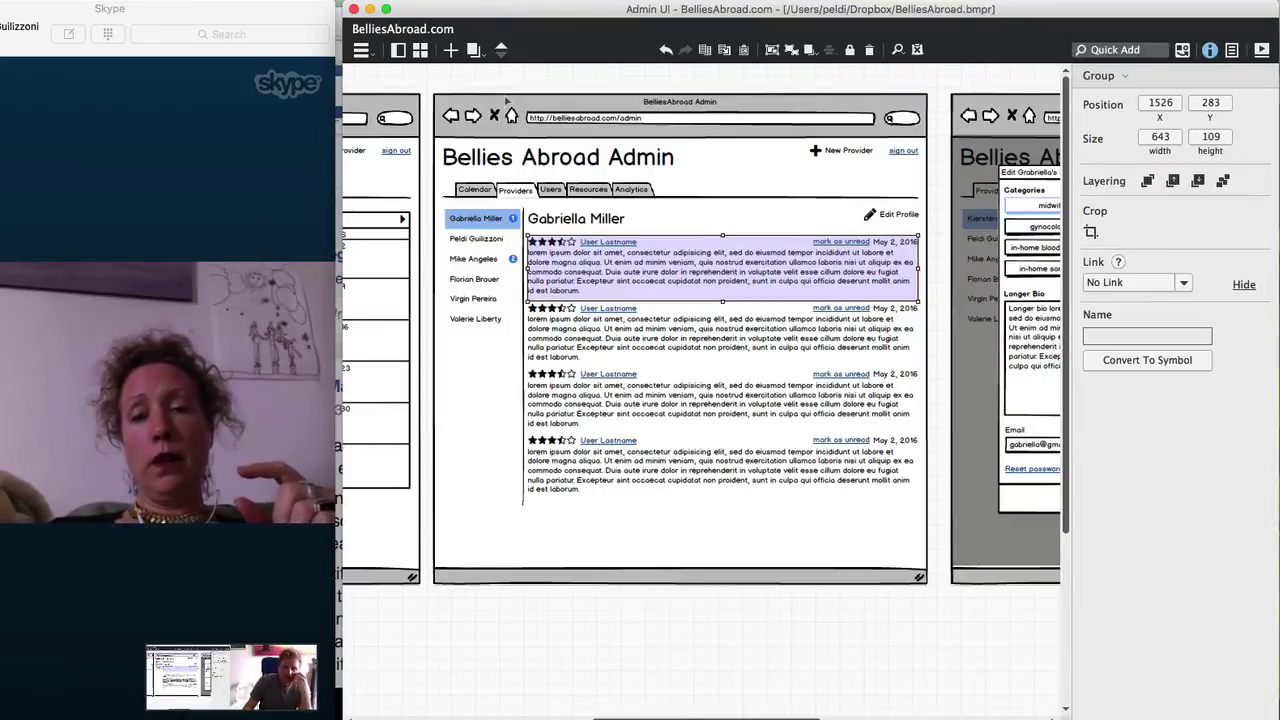
pyautogui.click(476, 54)
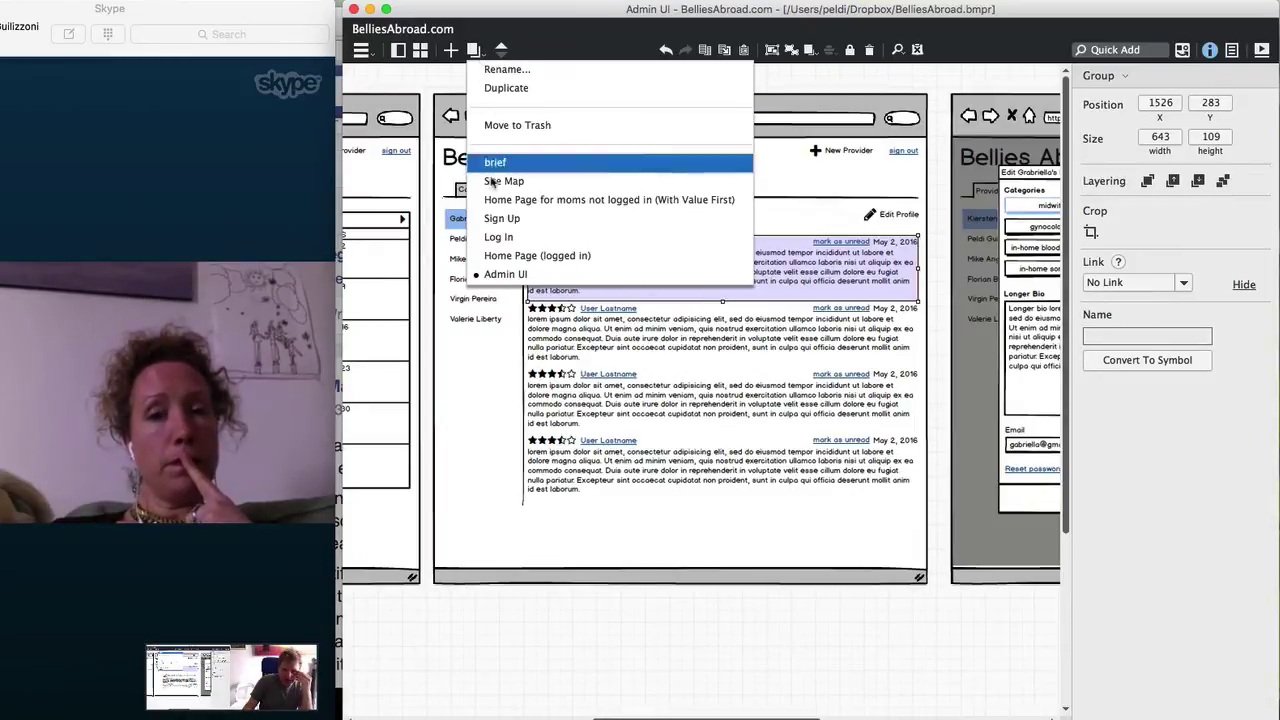
pyautogui.click(501, 256)
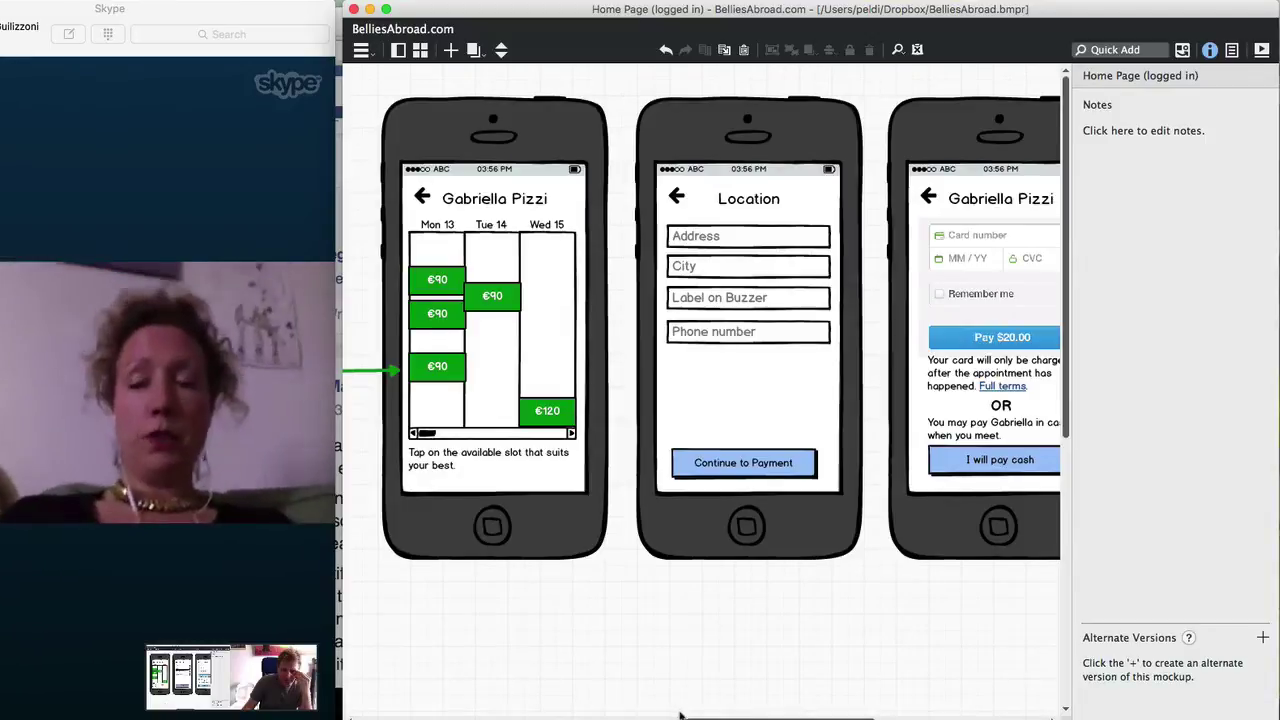
pyautogui.hscroll(-5, 550, 654)
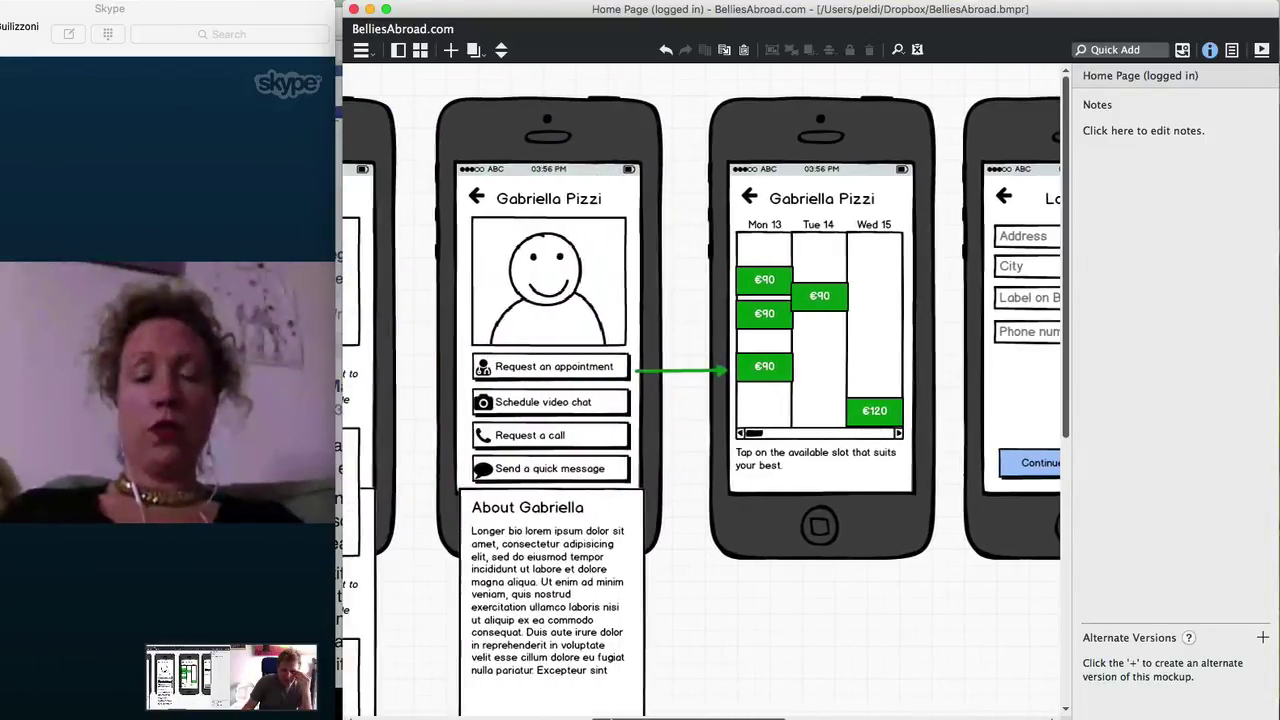
pyautogui.hscroll(4, 550, 654)
pyautogui.hscroll(5, 700, 400)
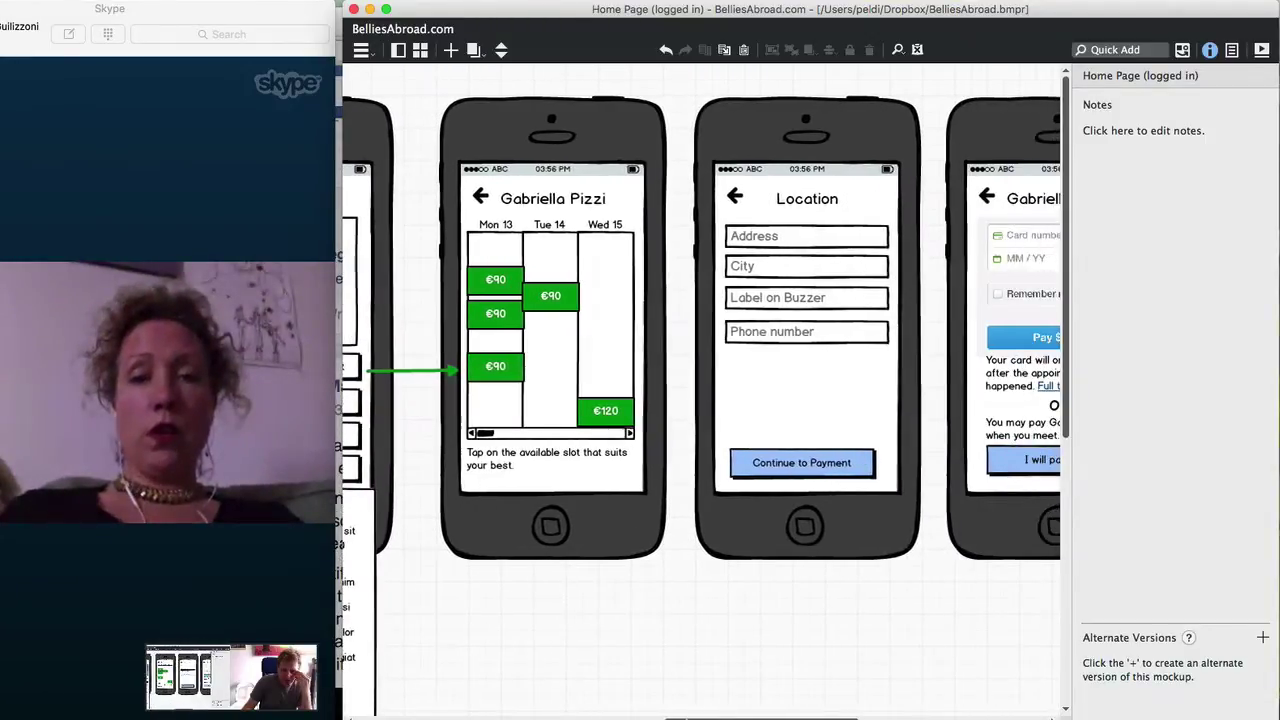
pyautogui.hscroll(1, 788, 490)
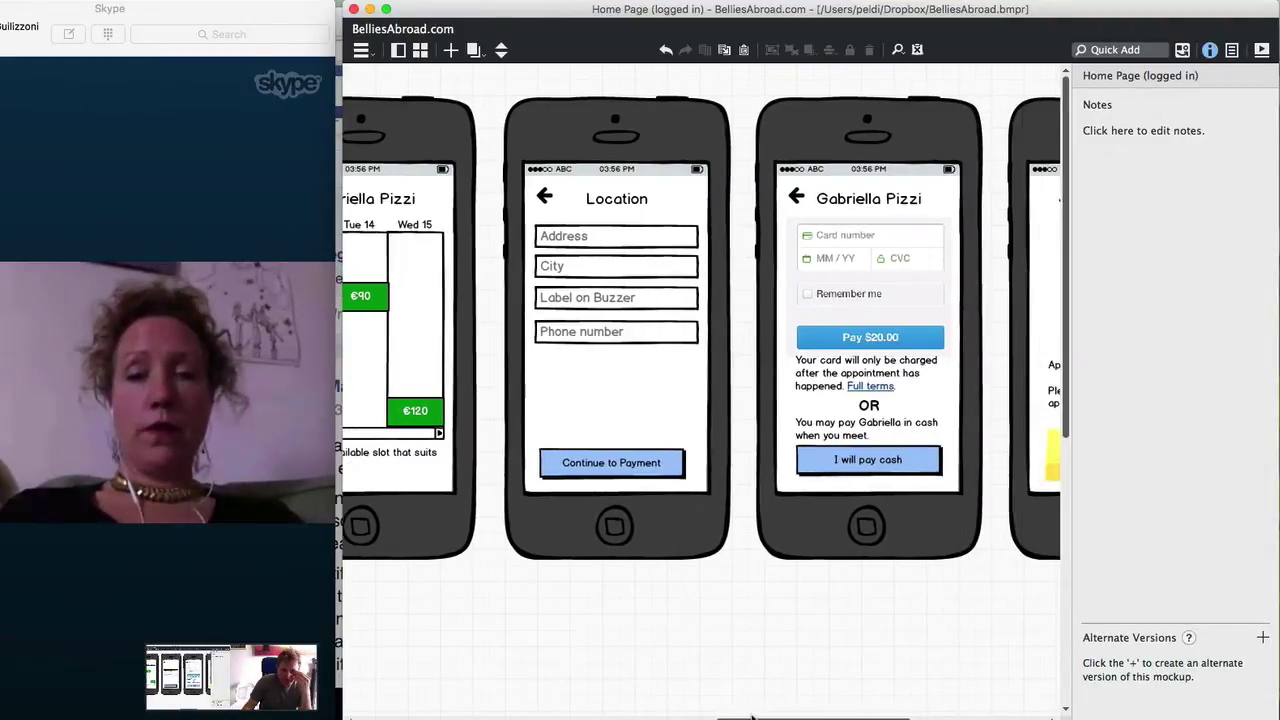
pyautogui.hscroll(3, 753, 686)
pyautogui.hscroll(3, 700, 400)
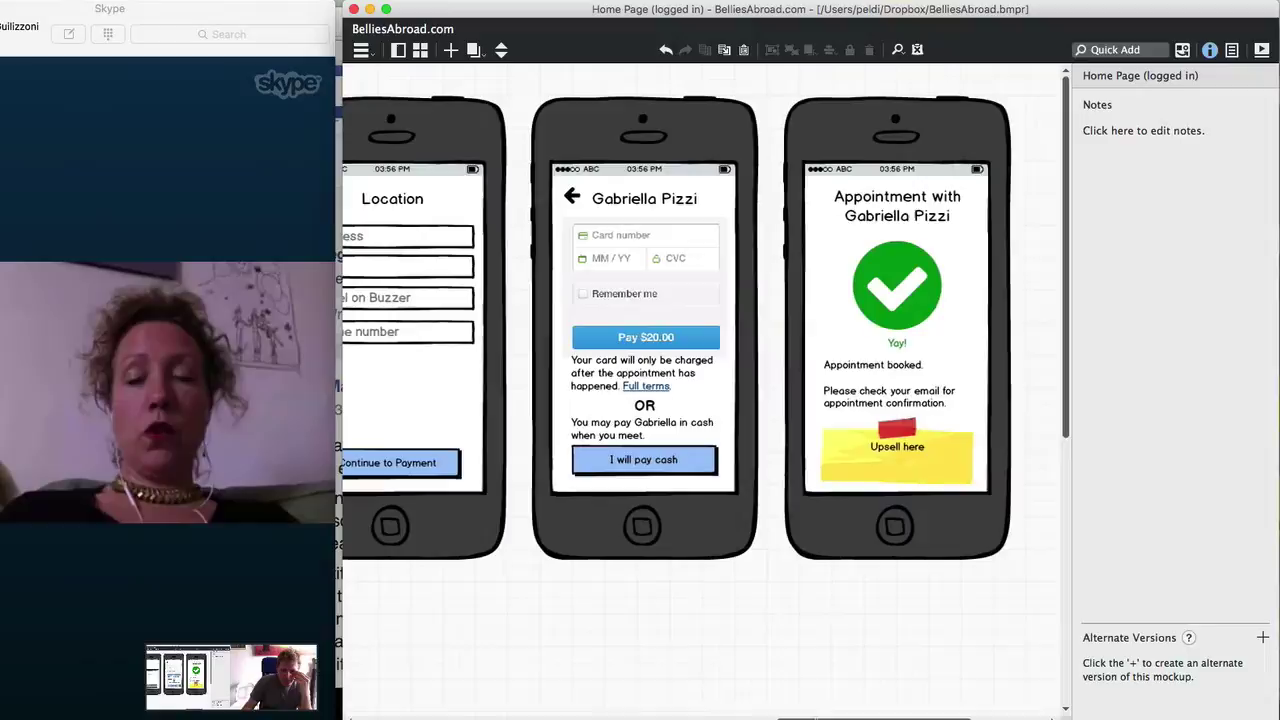
pyautogui.click(474, 49)
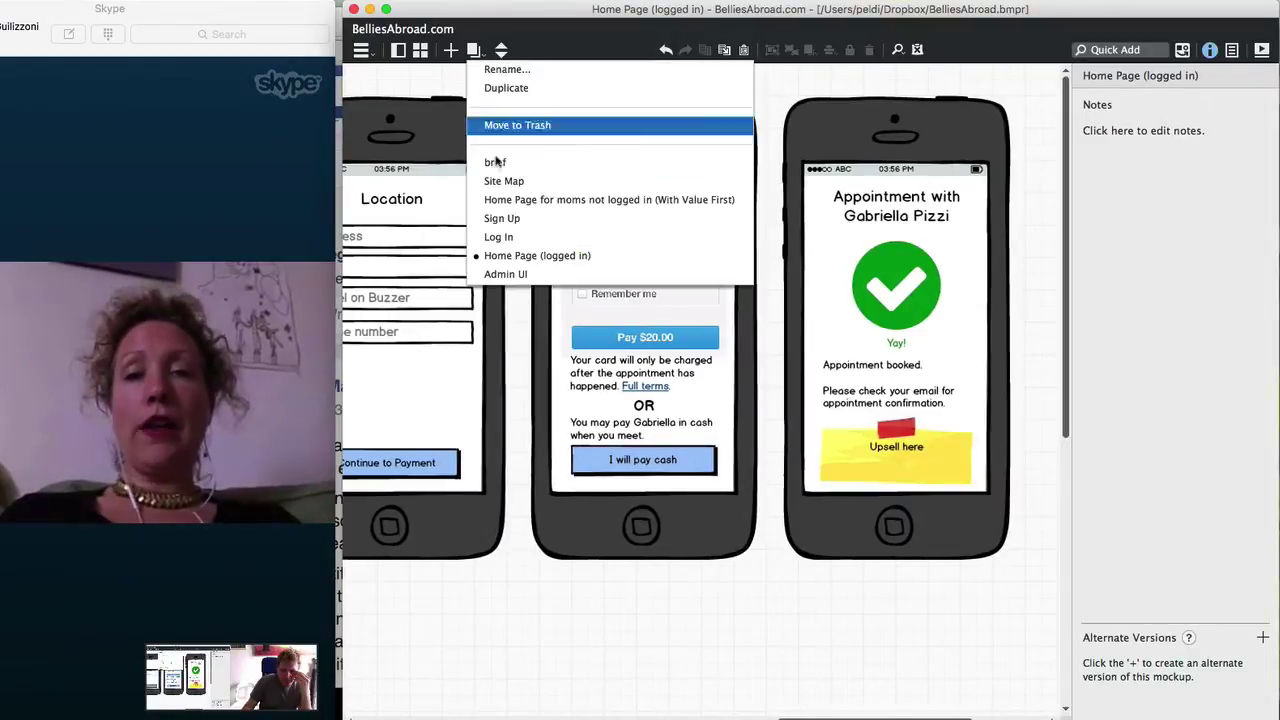
pyautogui.click(508, 274)
# Copy the provider's name heading below the reviews and retitle it 'Appointments Booked'
pyautogui.moveTo(550, 221); pyautogui.dragTo(572, 512)
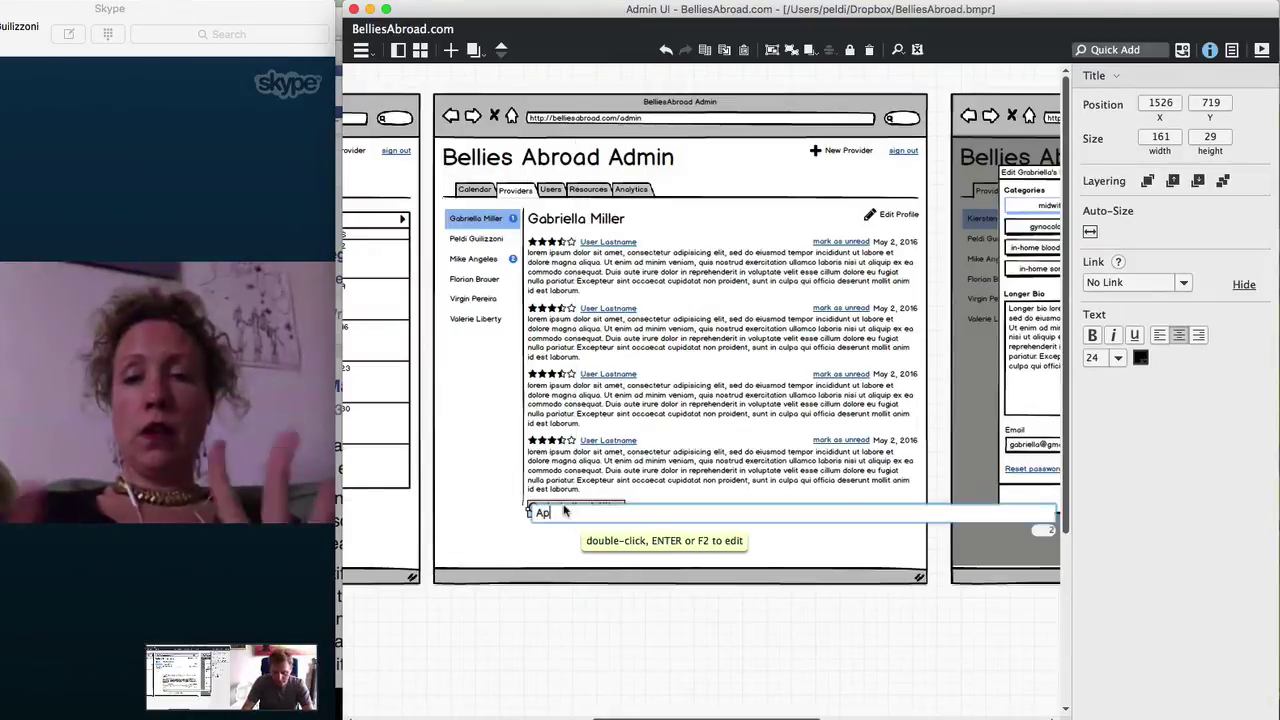
pyautogui.write('pointments')
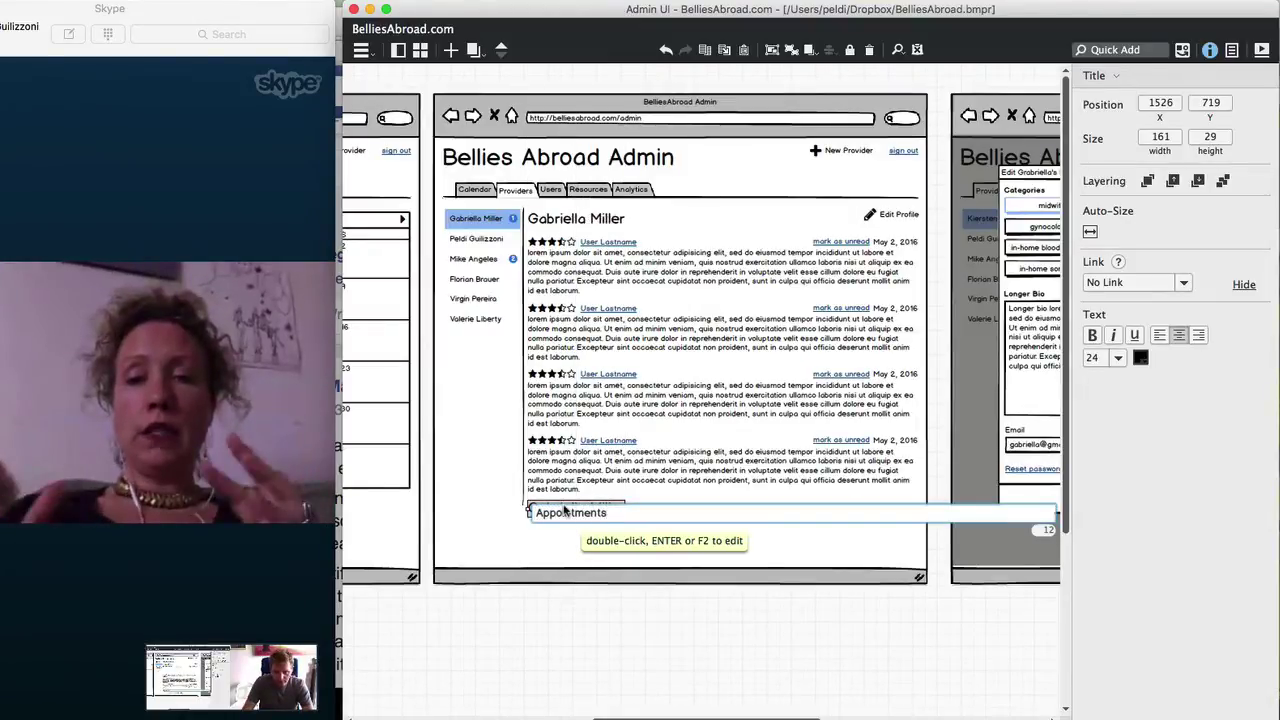
pyautogui.write(' Booked')
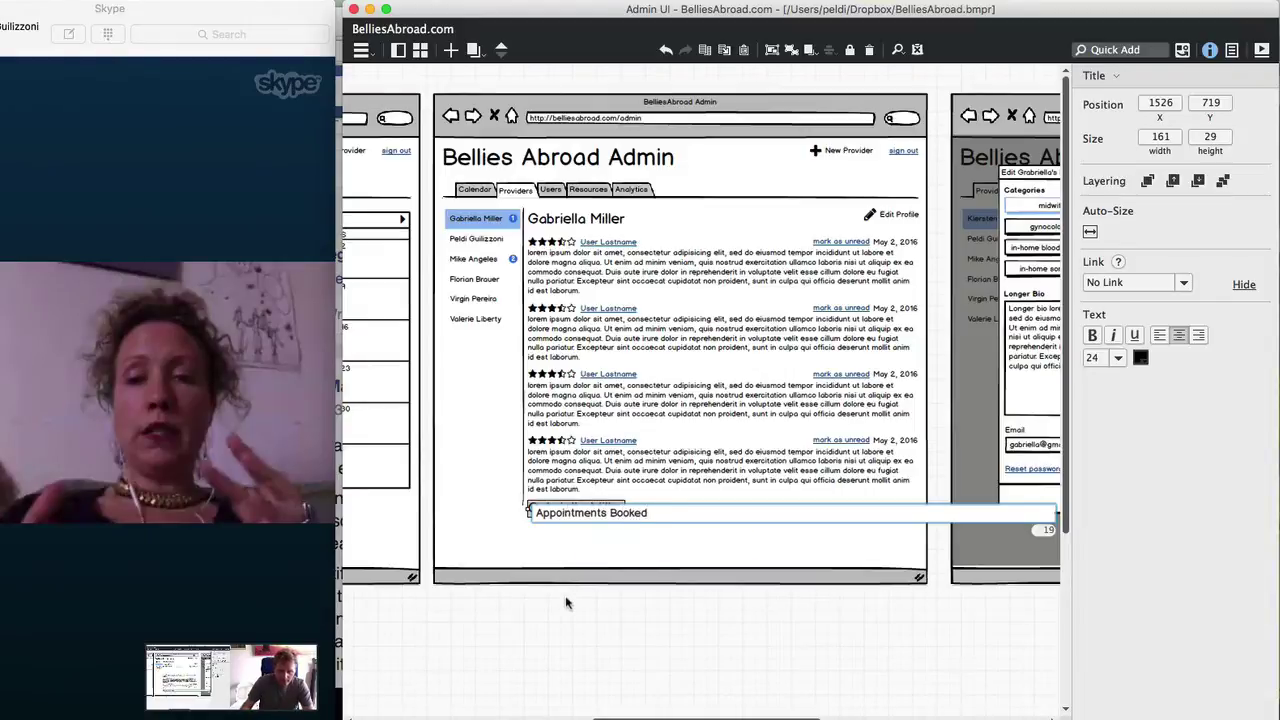
pyautogui.press('Return')
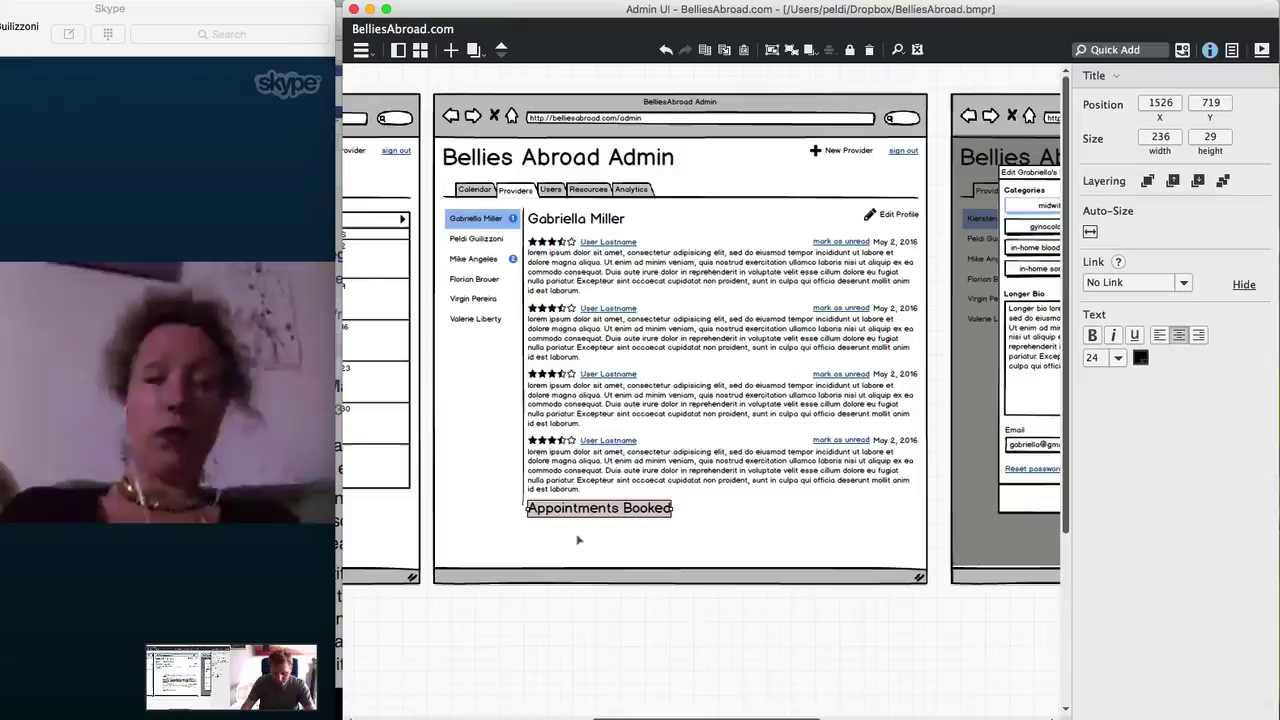
# Insert a Data Grid via Quick Add 'dat' and place it under the Appointments Booked heading
pyautogui.write('/')
pyautogui.write('data')
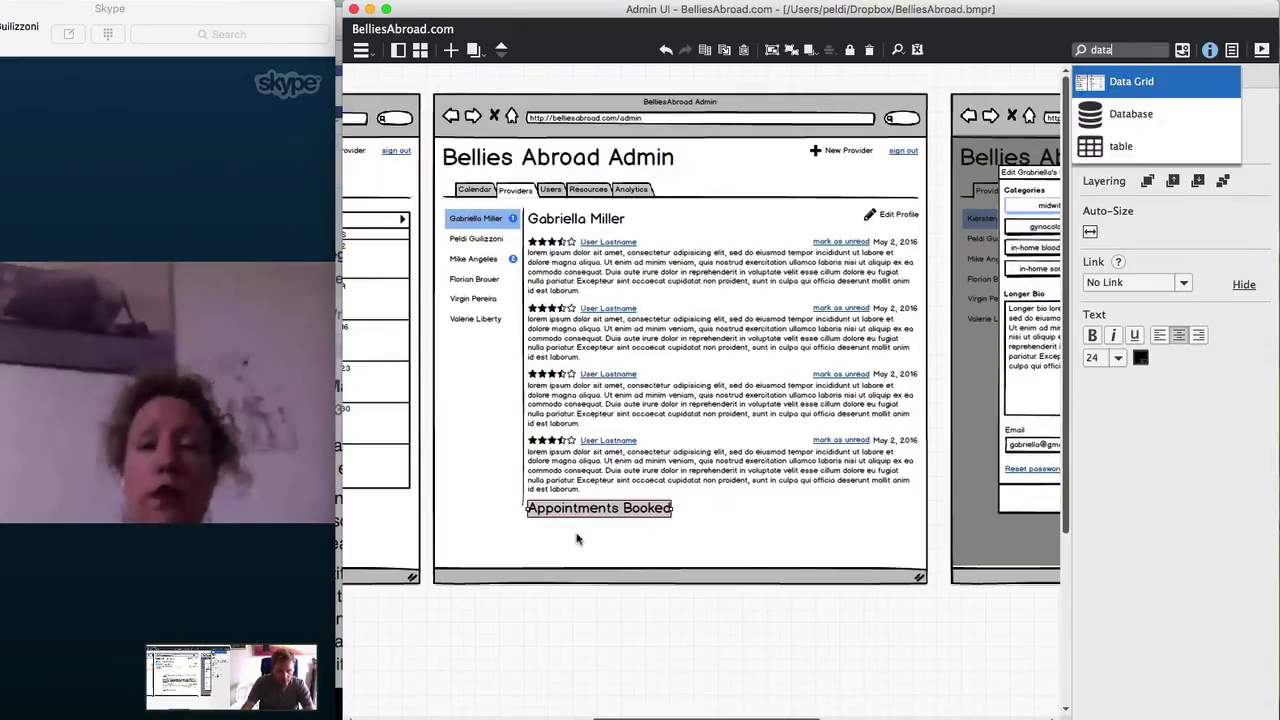
pyautogui.press('Return')
pyautogui.moveTo(611, 577); pyautogui.dragTo(620, 564)
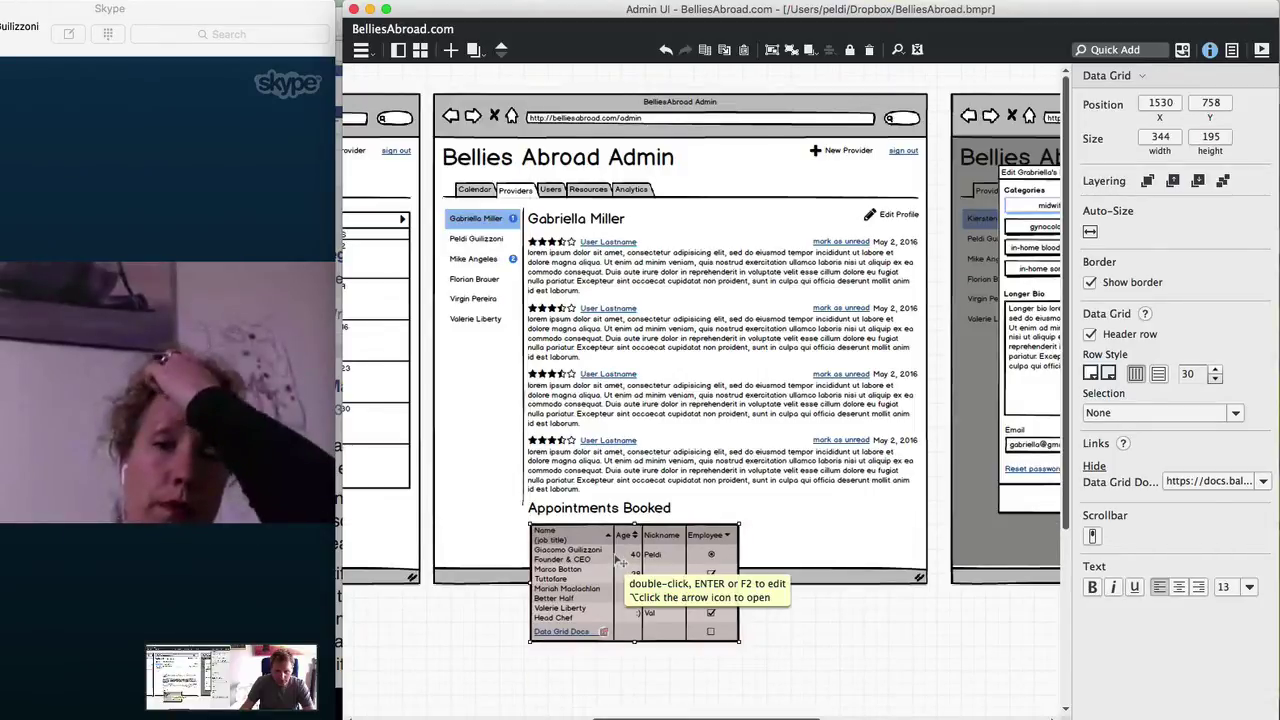
# Add a 'Date, With, Kind, Paid How' header line to the data grid's text
pyautogui.doubleClick(620, 562)
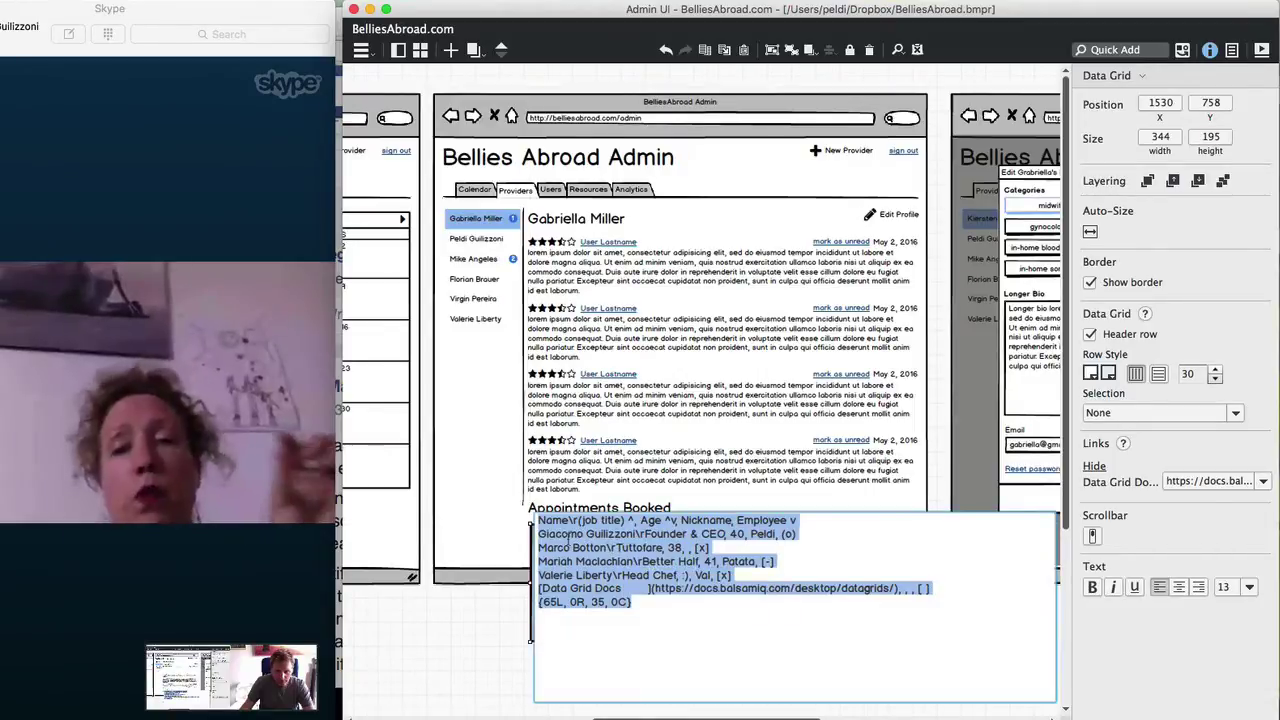
pyautogui.click(653, 615)
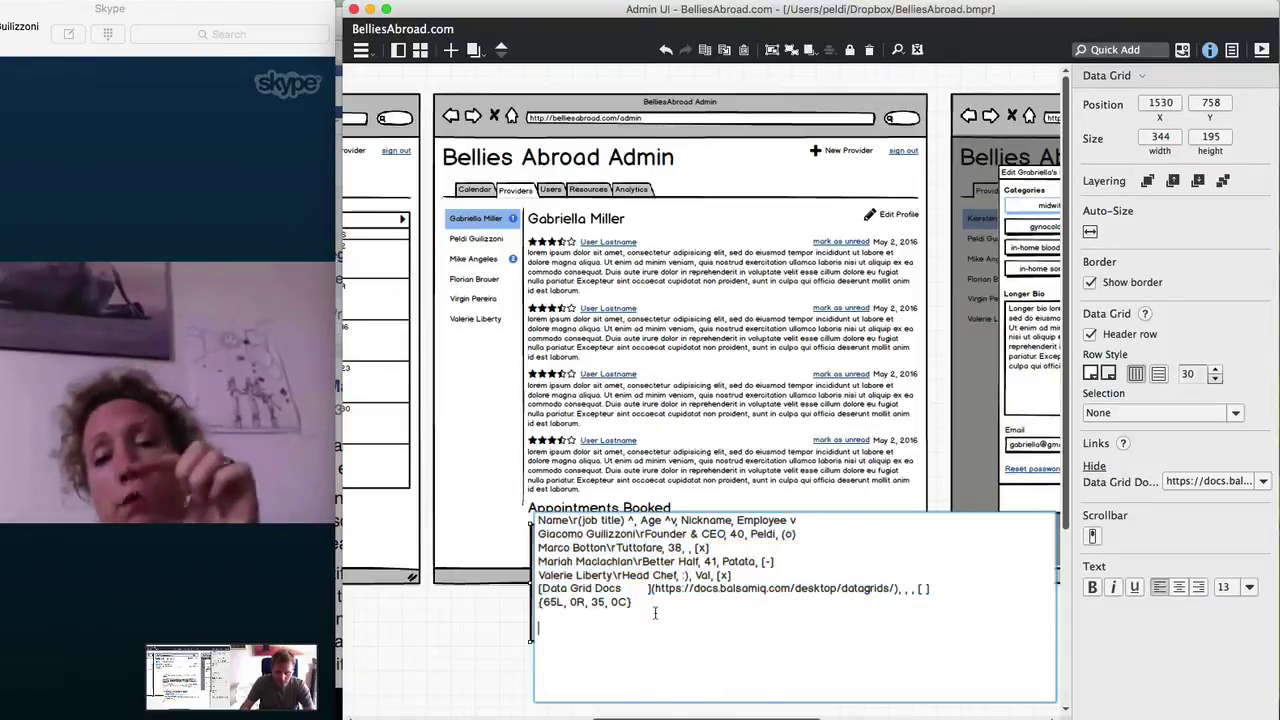
pyautogui.write('U')
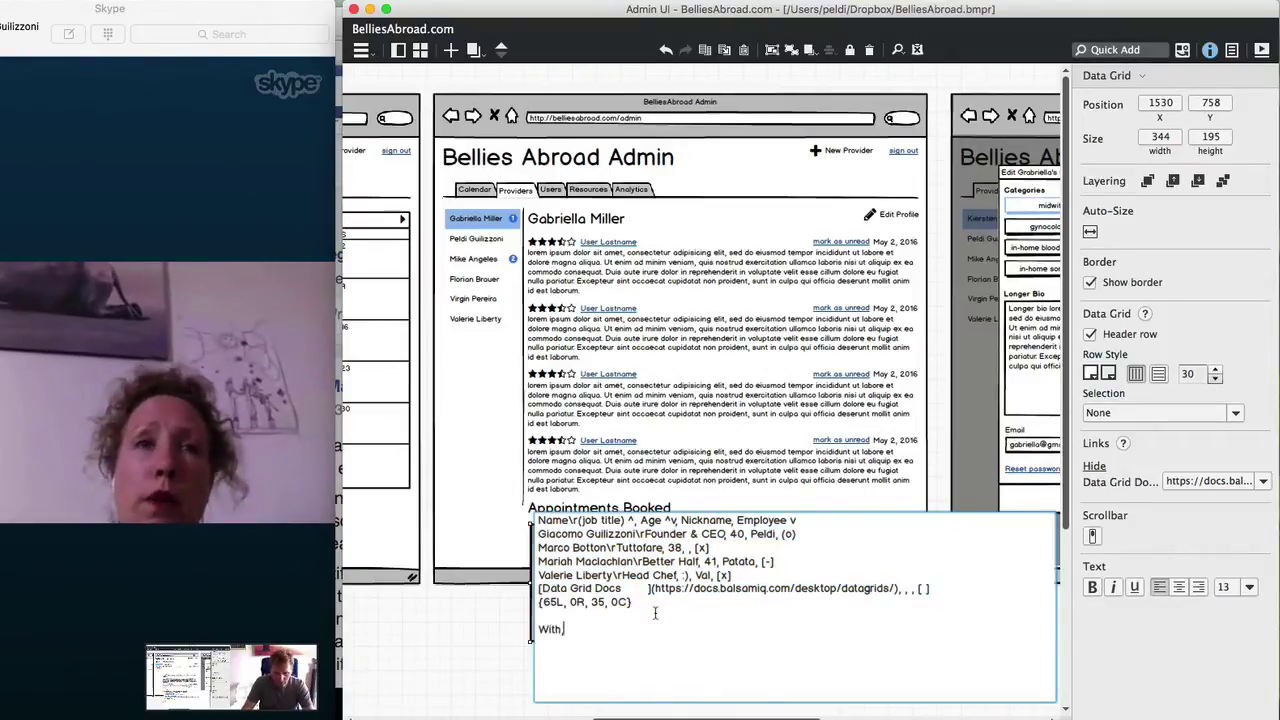
pyautogui.write('ith, Ki')
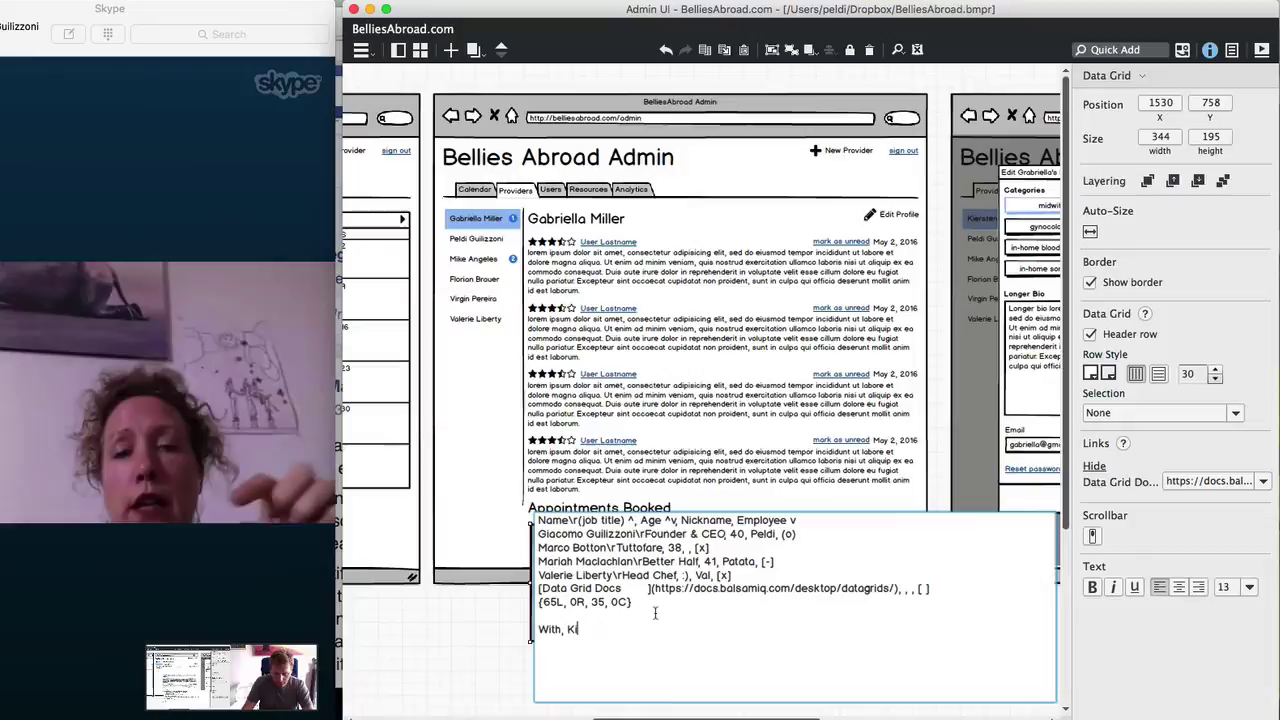
pyautogui.write('nd,')
pyautogui.press('super+Left')
pyautogui.write('Date')
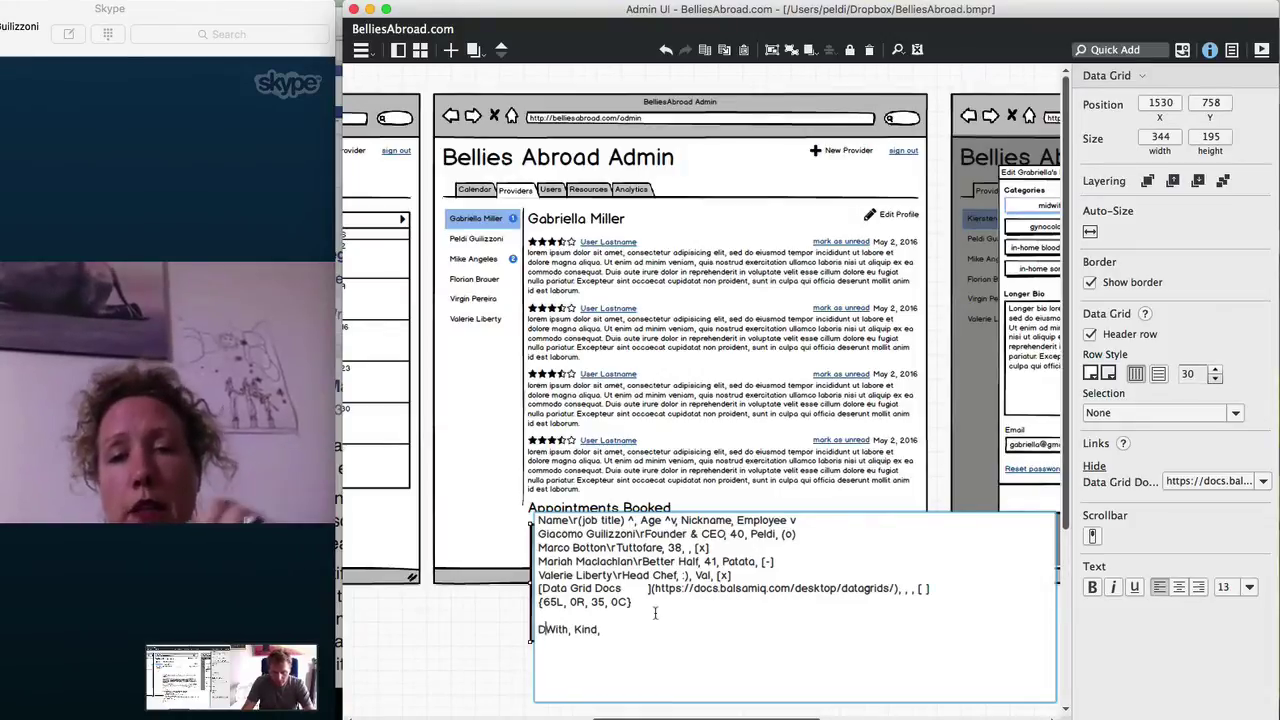
pyautogui.write(',')
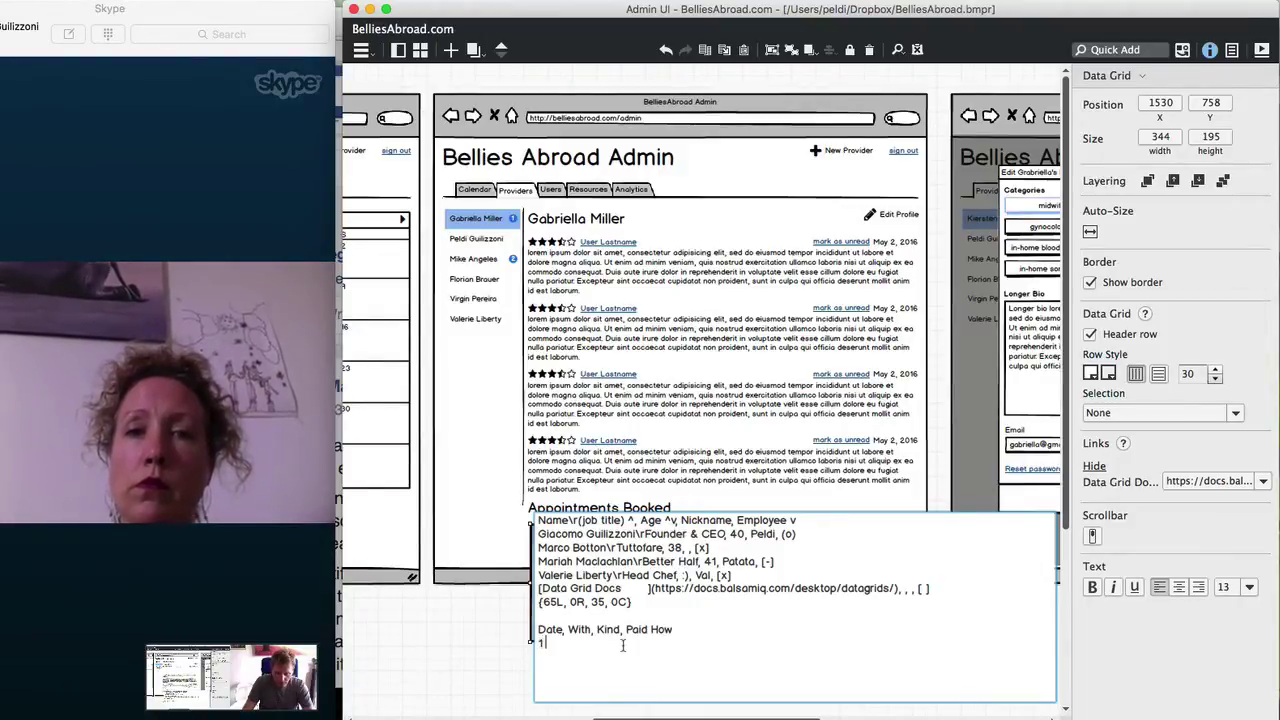
# Add a Client X 'In Home Consultation, Cash' row and delete the old sample rows
pyautogui.write('6, Client X,')
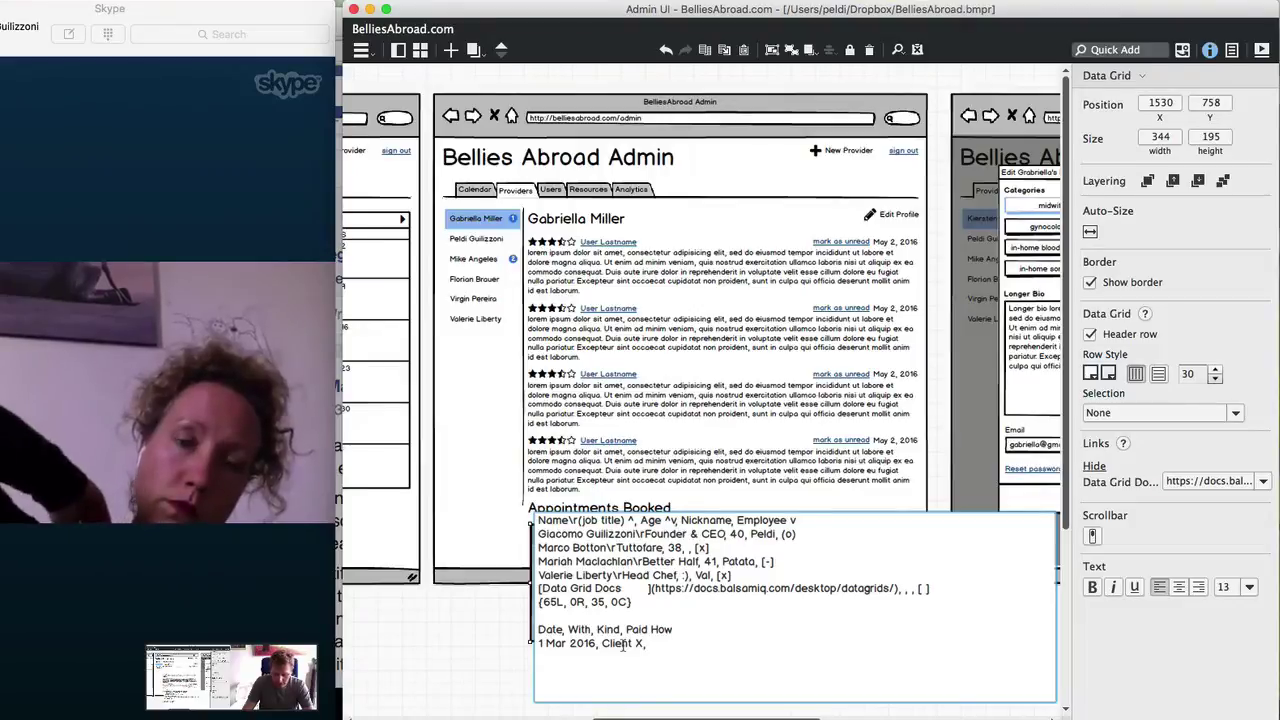
pyautogui.write('Consu')
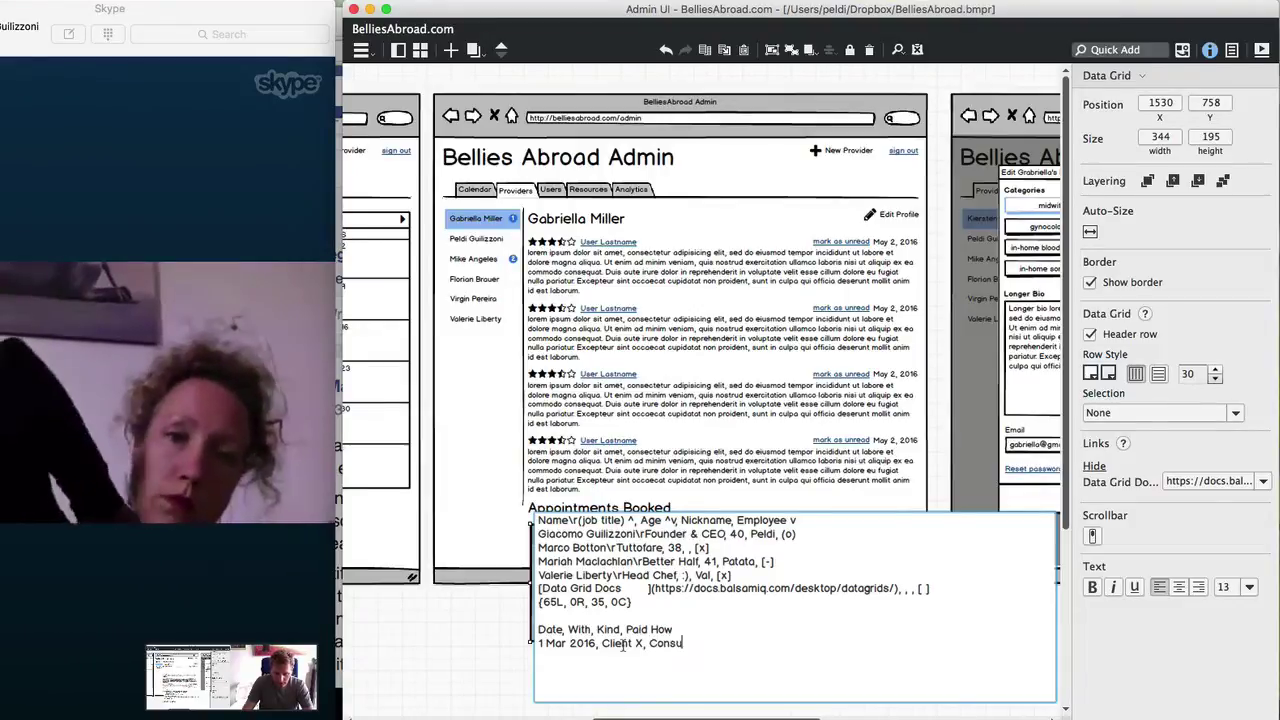
pyautogui.write('ltation')
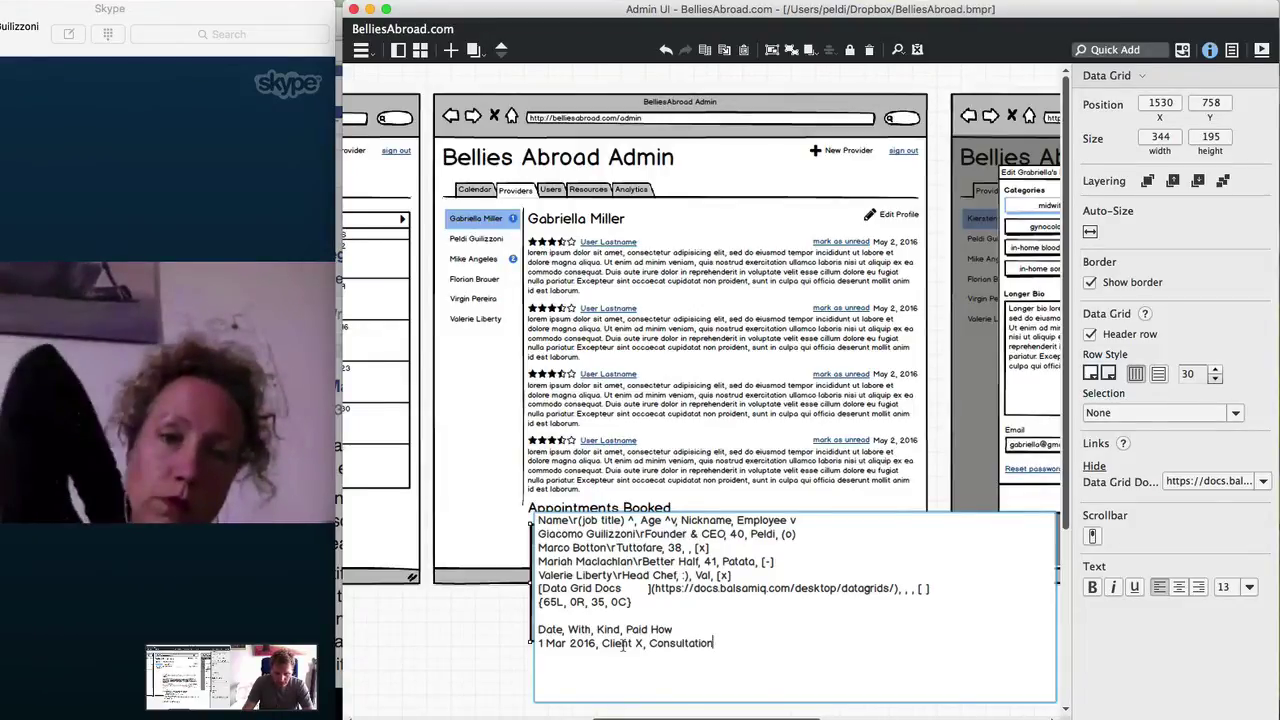
pyautogui.click(649, 643)
pyautogui.write('In H')
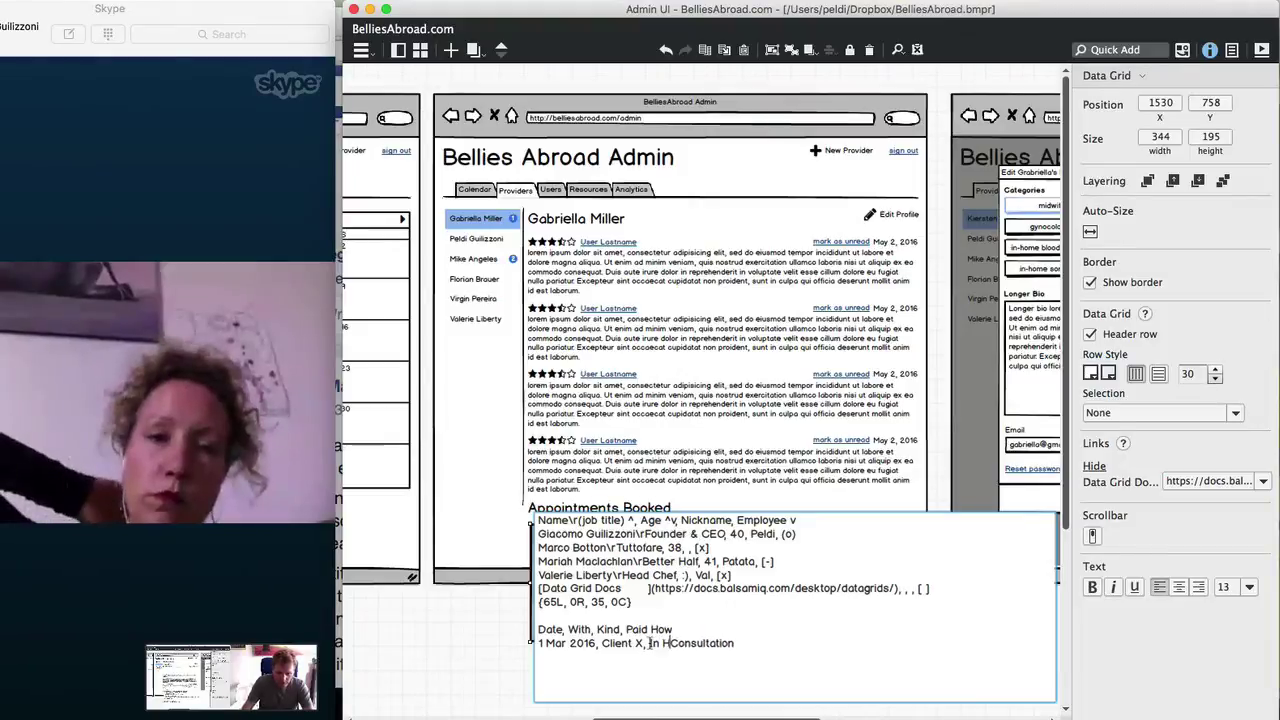
pyautogui.write('ome Consultation, Cash')
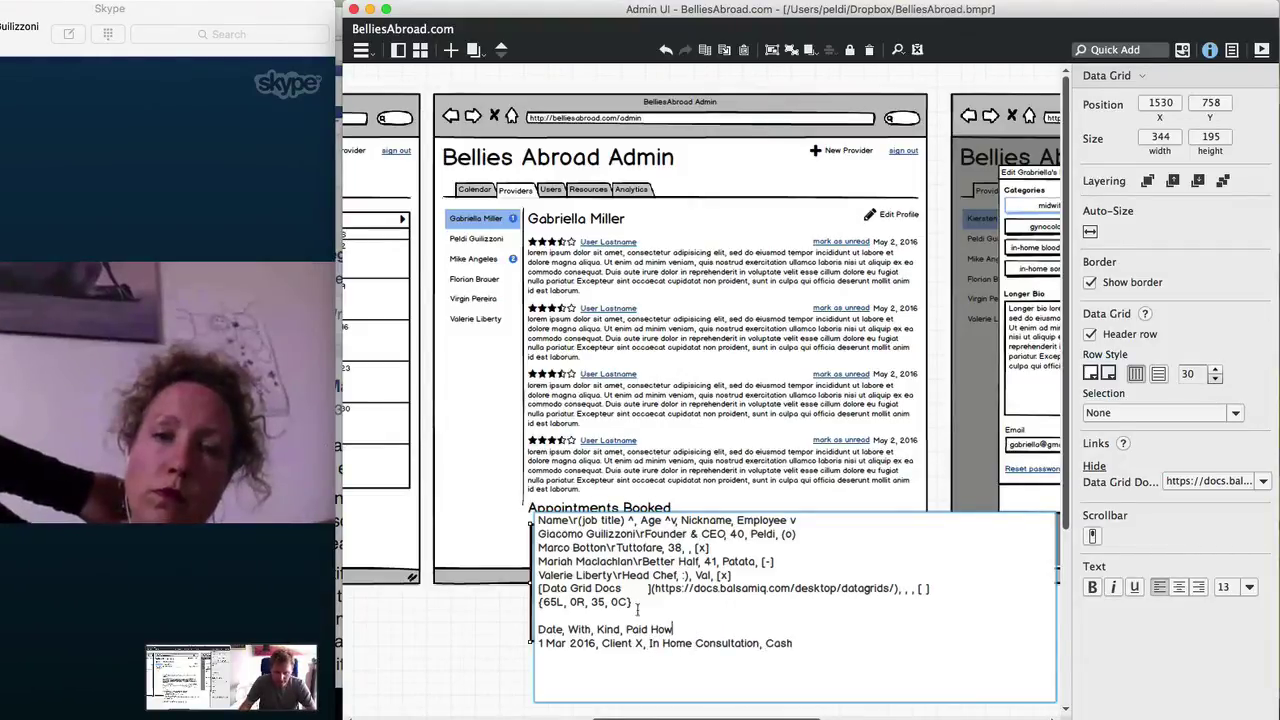
pyautogui.moveTo(637, 615); pyautogui.dragTo(490, 512)
pyautogui.press('BackSpace')
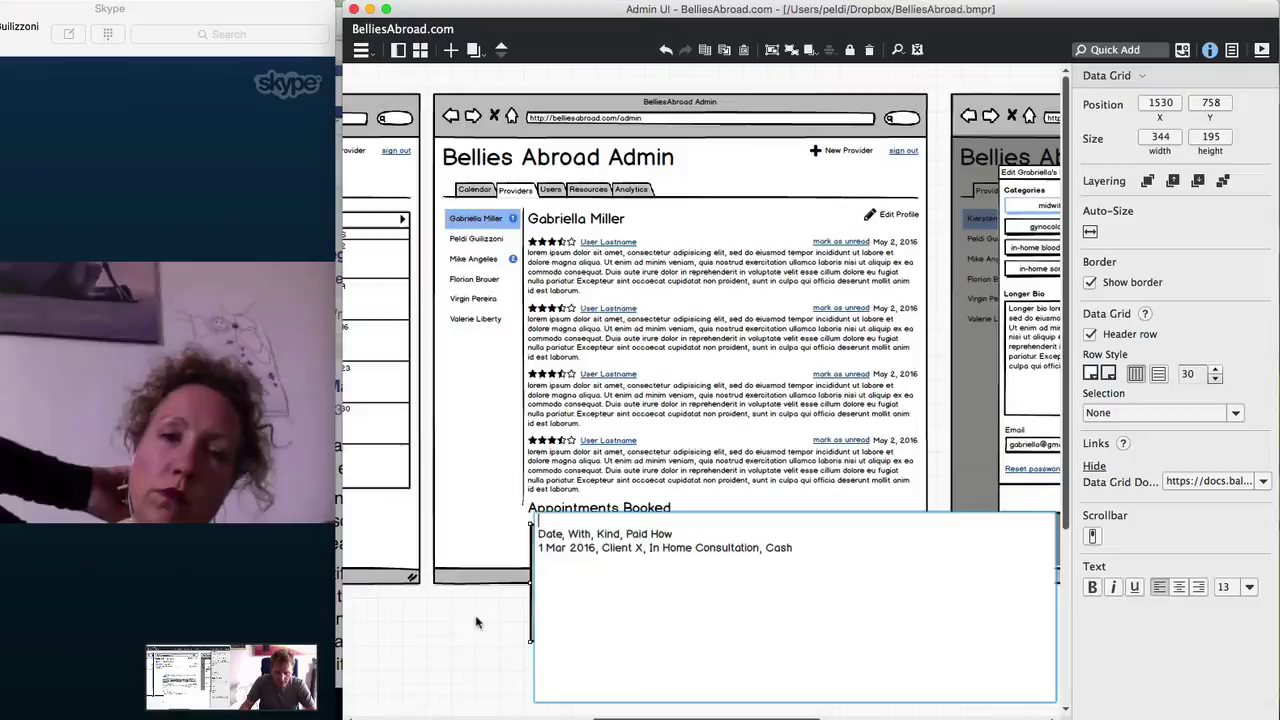
# Finish editing so the Appointments Booked grid renders as a table
pyautogui.click(467, 640)
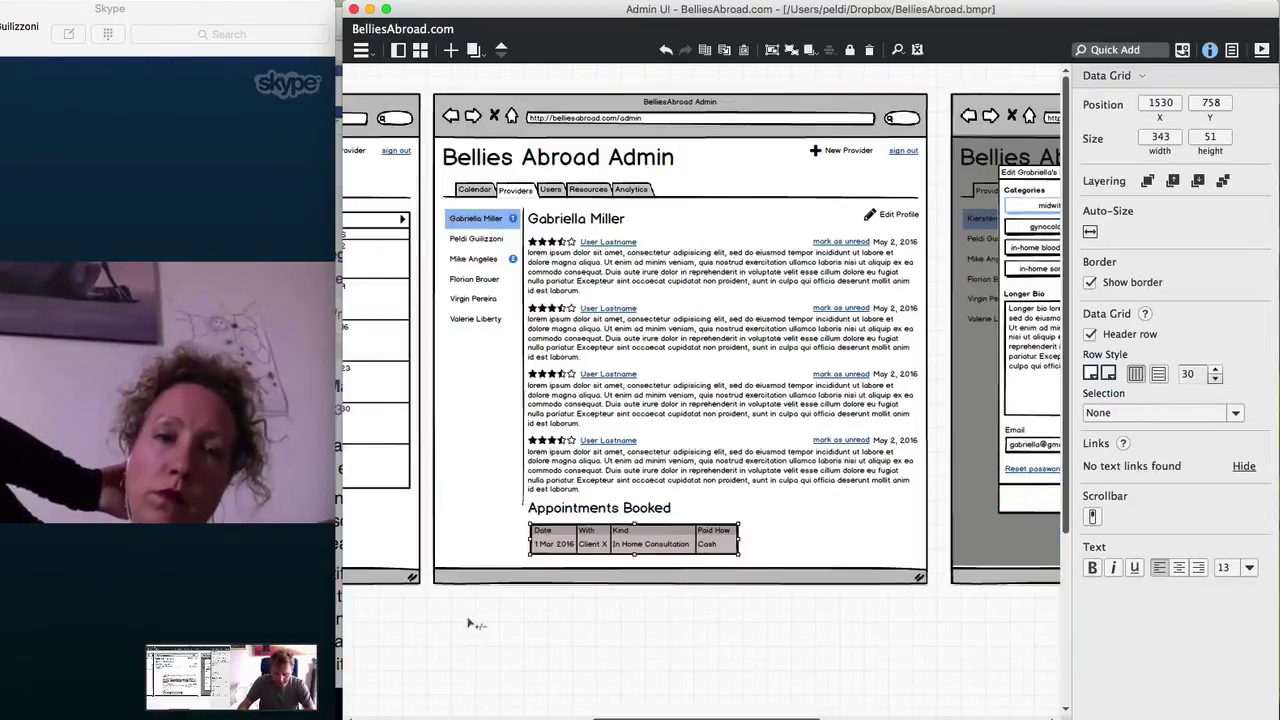
pyautogui.scroll(5, 468, 618)
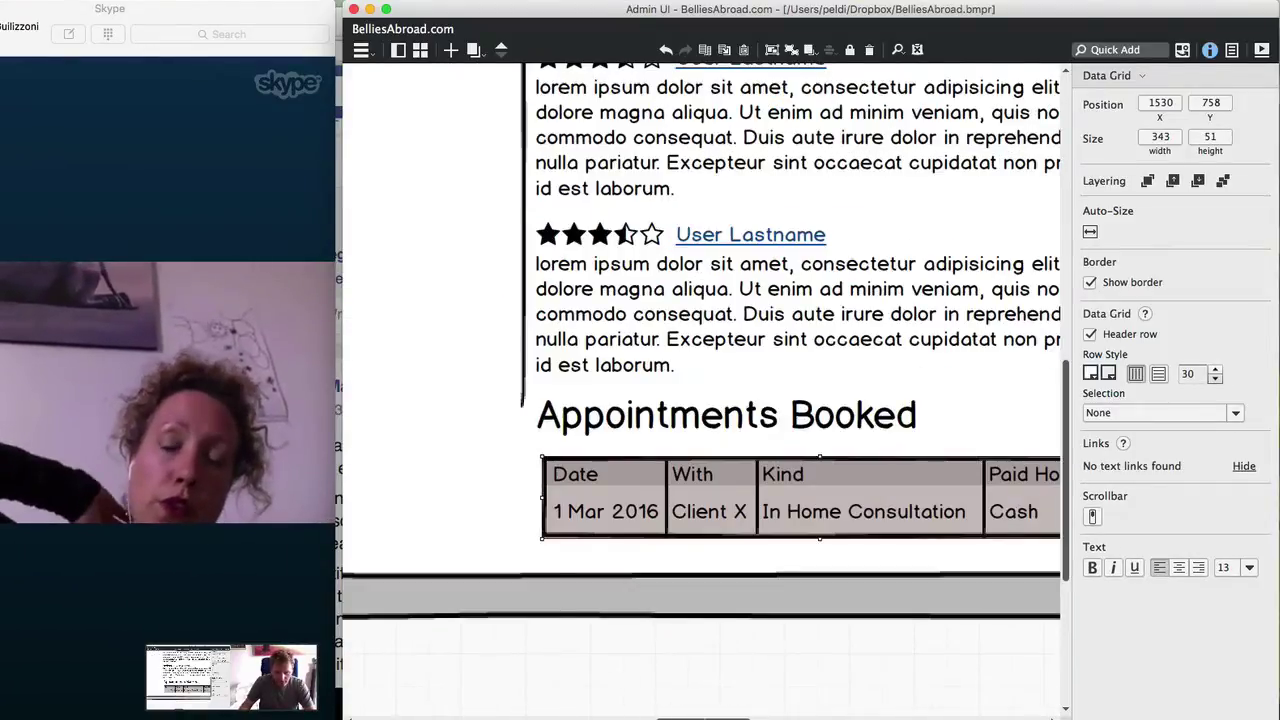
pyautogui.hscroll(10, 622, 511)
pyautogui.hscroll(-8, 622, 511)
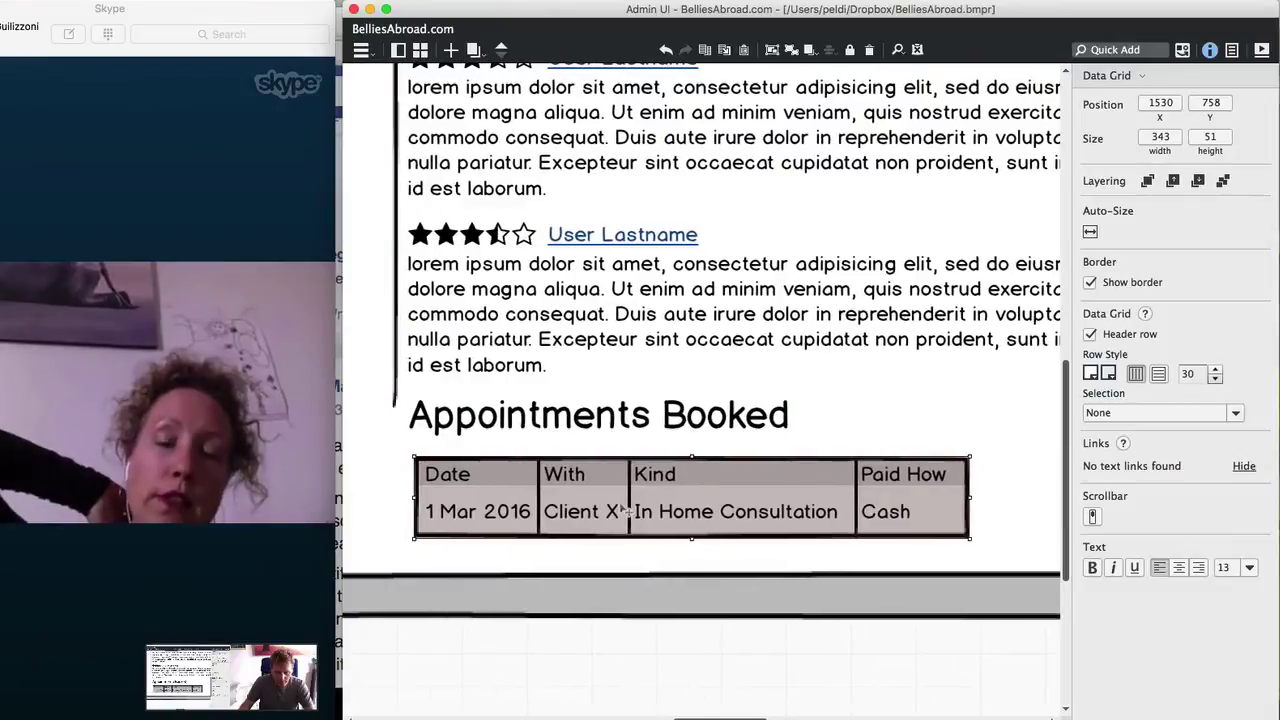
# Bracket the client name as a link, change the kind to Midwife, and duplicate the booking row
pyautogui.doubleClick(622, 511)
pyautogui.click(486, 482)
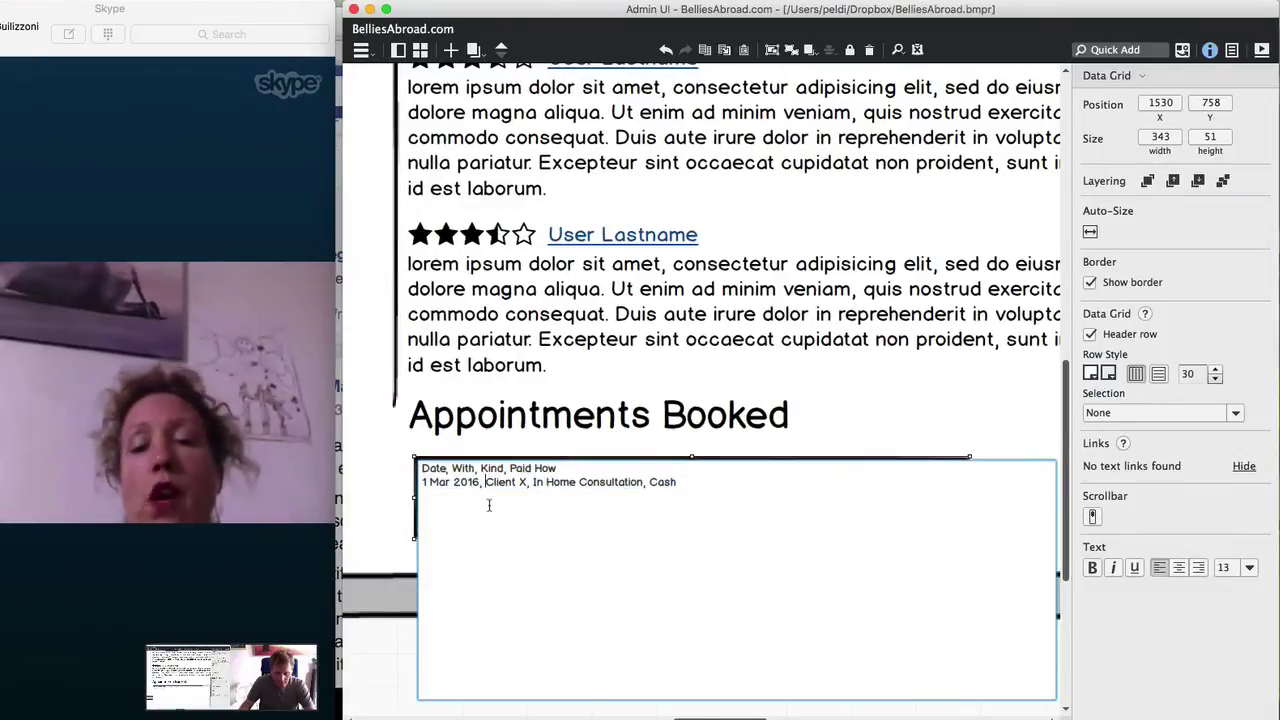
pyautogui.write('[')
pyautogui.write(']')
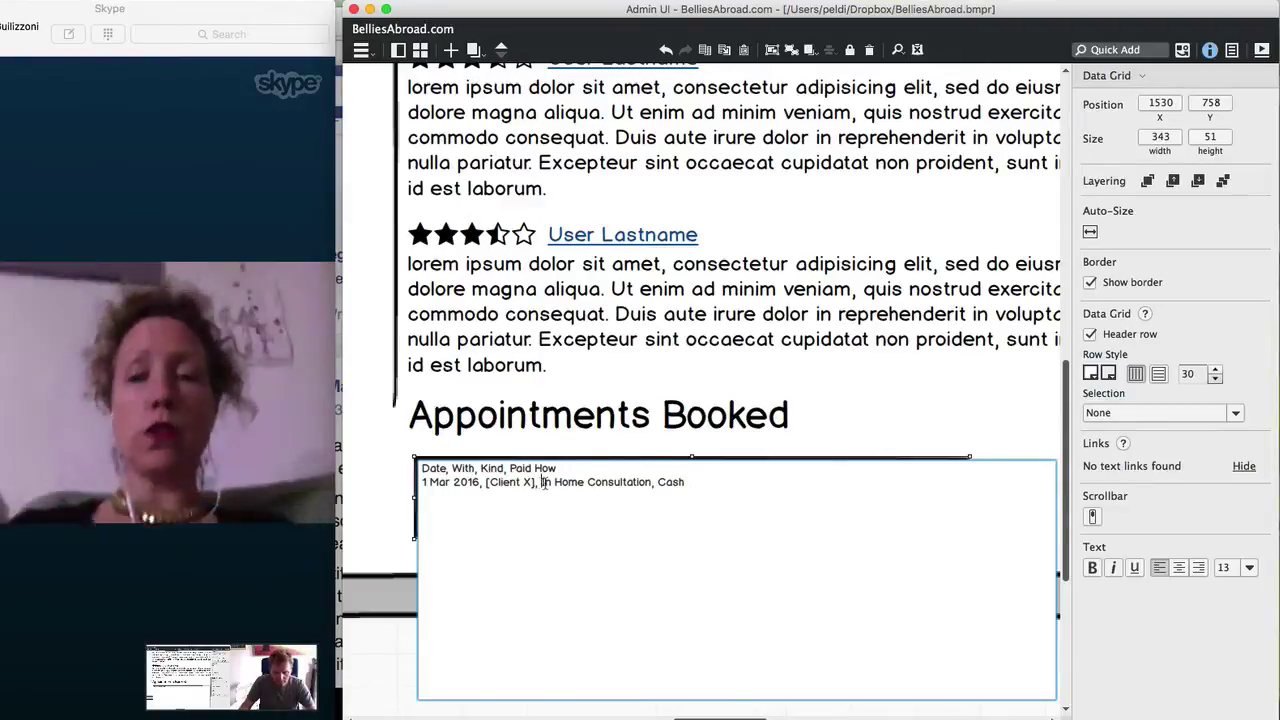
pyautogui.moveTo(541, 485); pyautogui.dragTo(584, 484)
pyautogui.write('Mi')
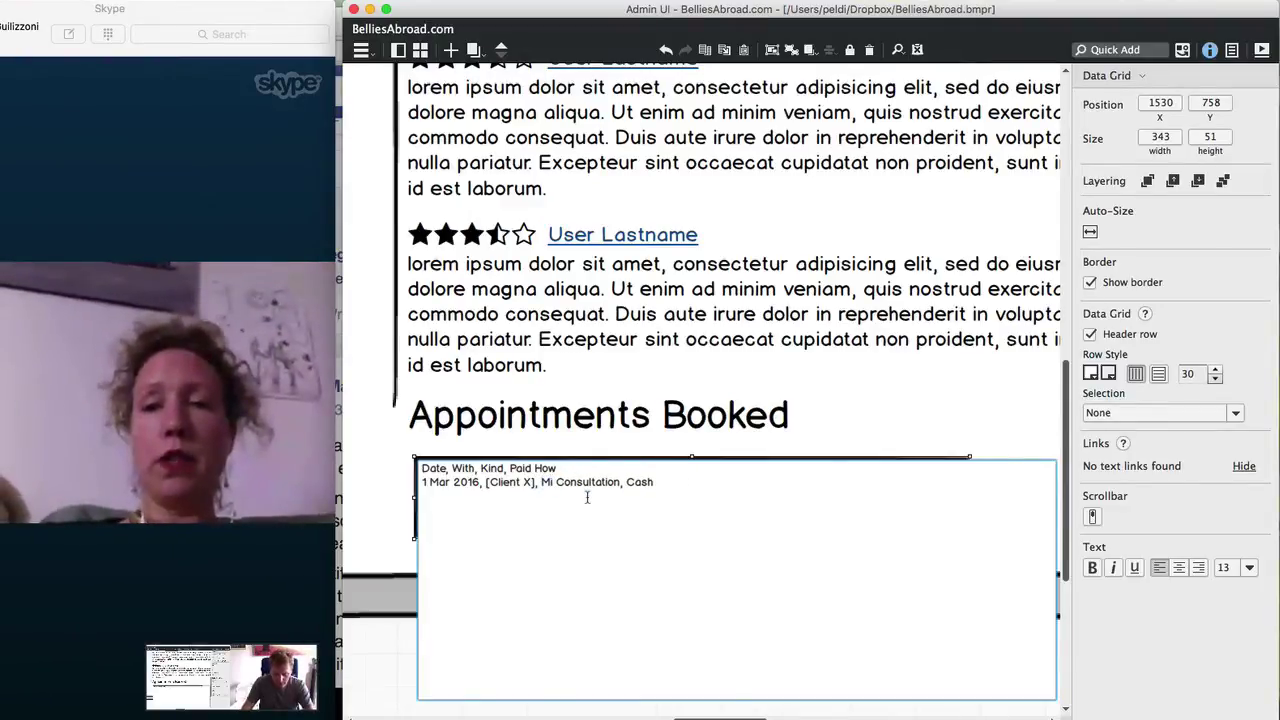
pyautogui.write('dwife')
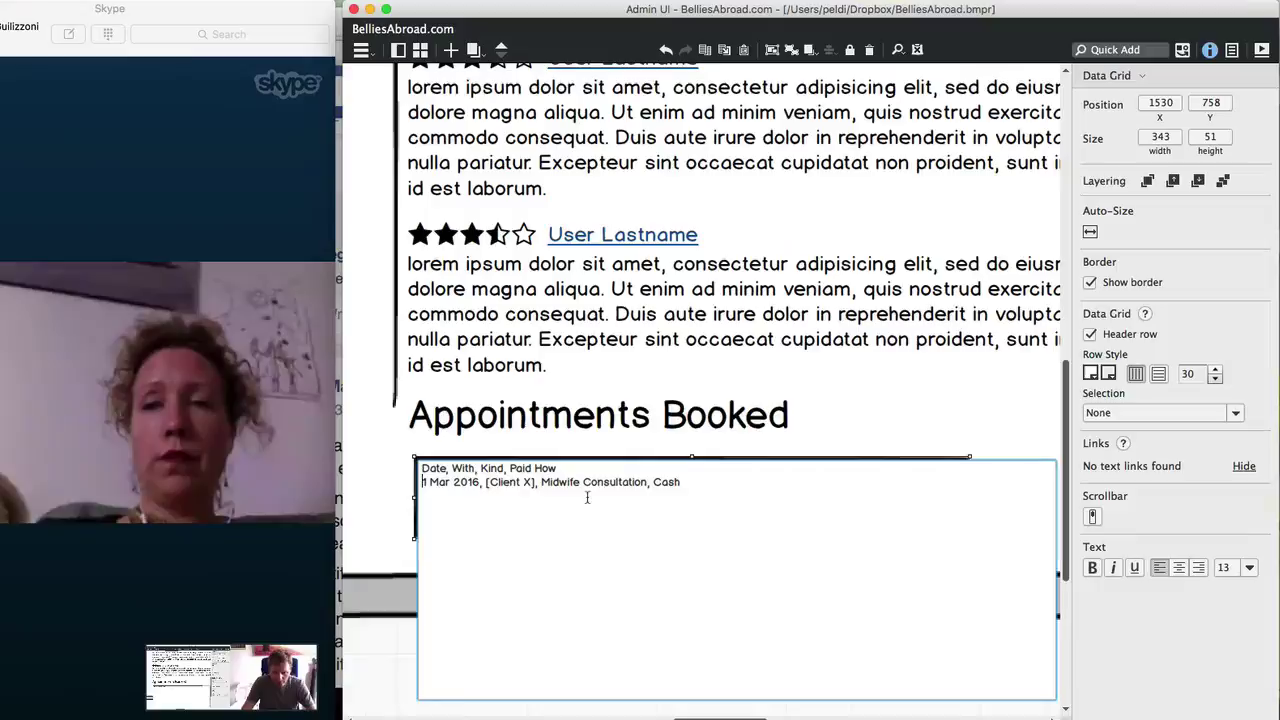
pyautogui.hotkey('shift', 'End')
pyautogui.press('super+c')
pyautogui.press('Right')
pyautogui.press('Return')
pyautogui.press('super+v')
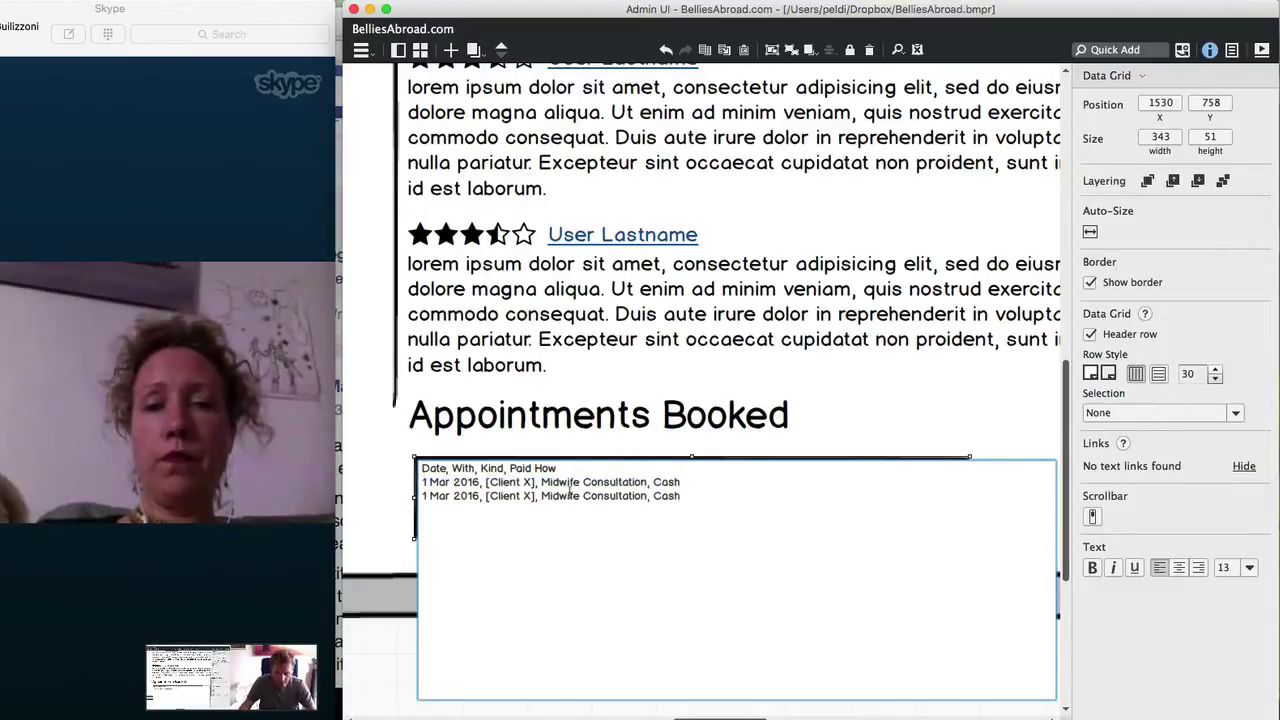
# Make the second booking a Lactation Consultant visit on day 3, paid online
pyautogui.doubleClick(563, 494)
pyautogui.write('Lactation Consu')
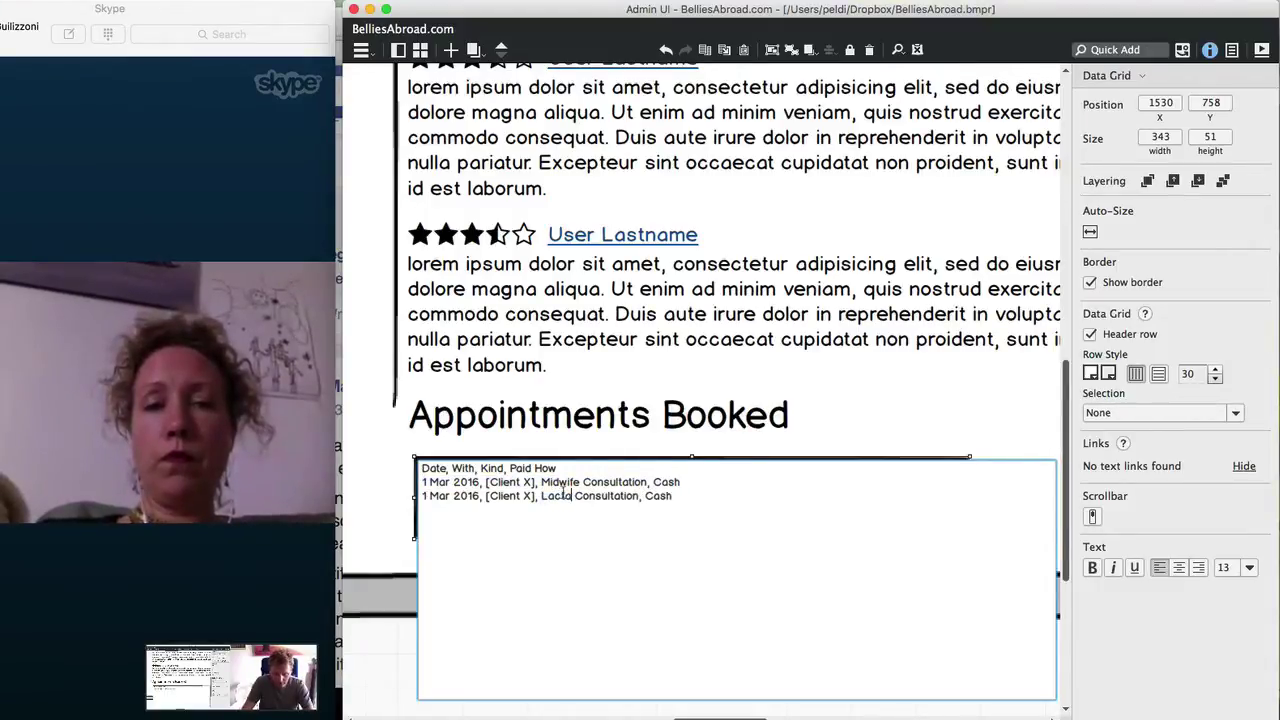
pyautogui.write('ltant')
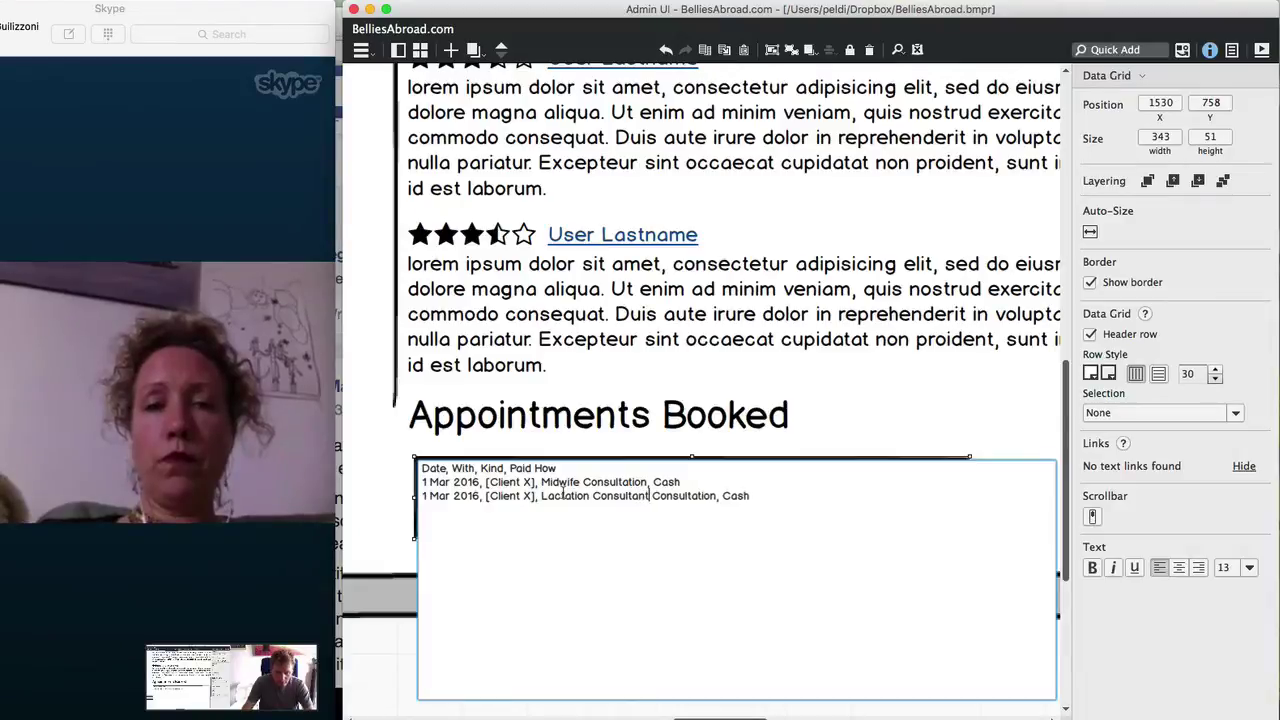
pyautogui.doubleClick(742, 496)
pyautogui.write('Paid Online')
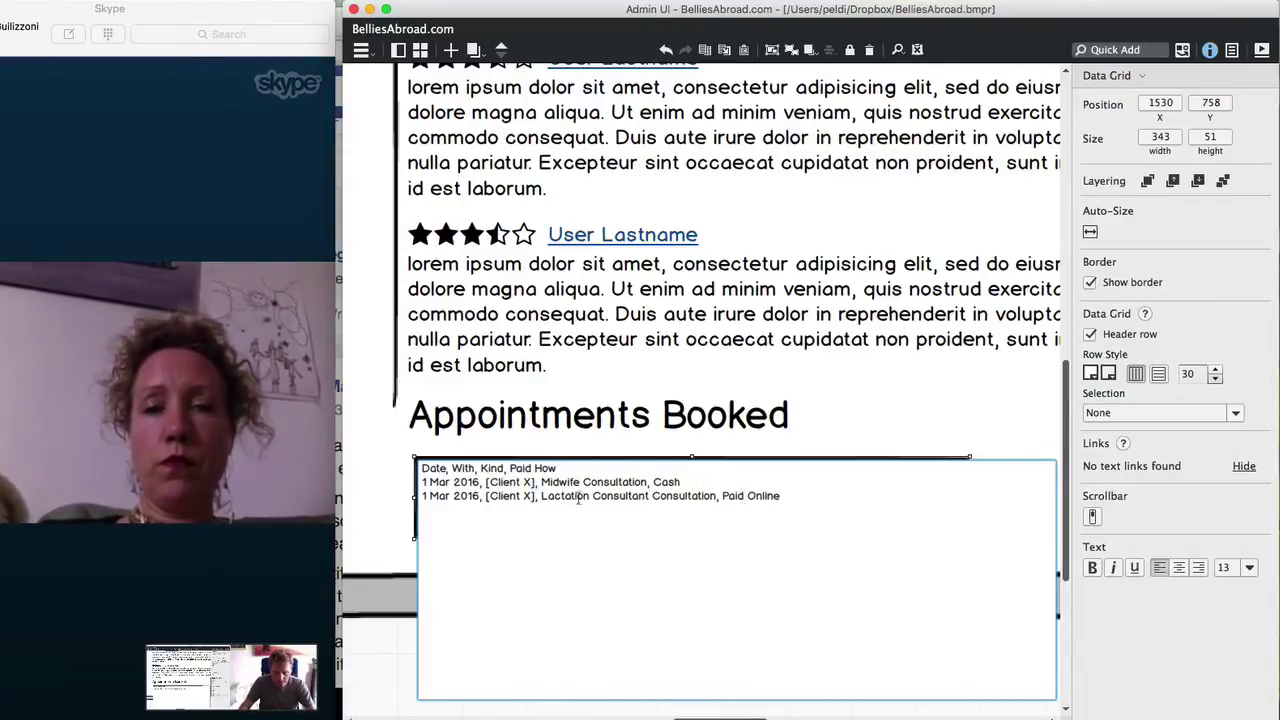
pyautogui.click(429, 496)
pyautogui.press('BackSpace')
pyautogui.write('3')
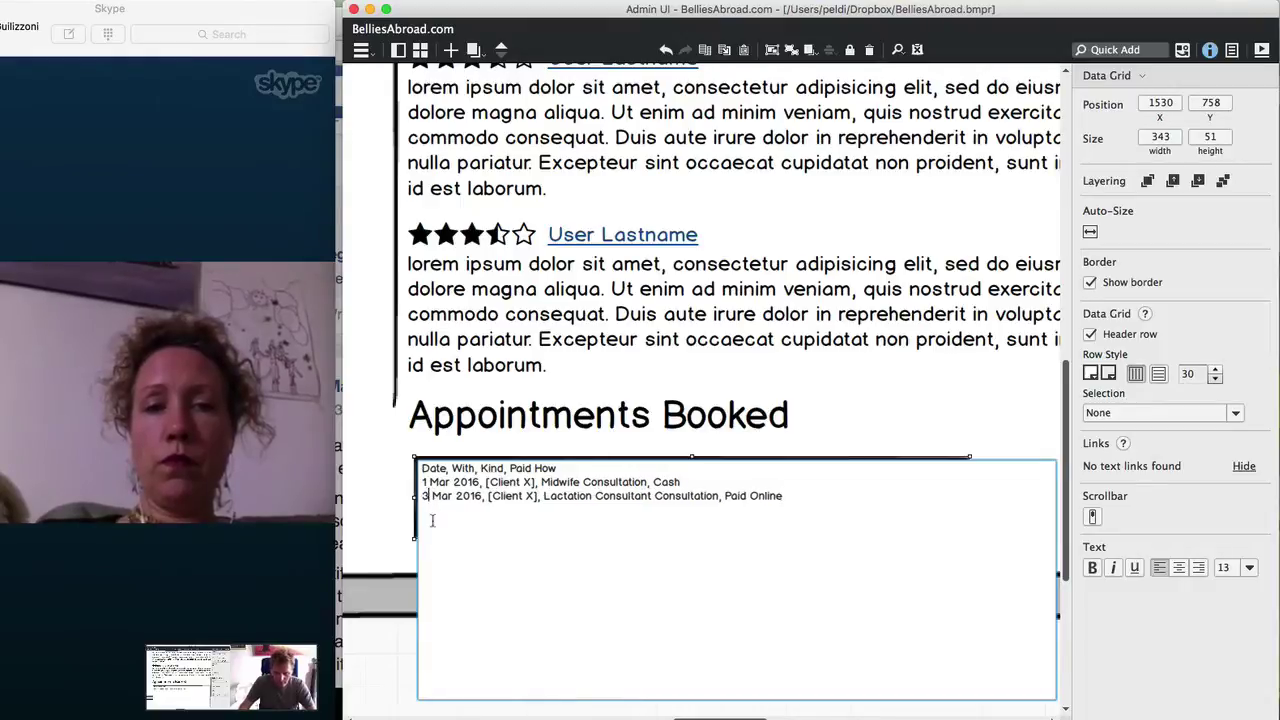
# Rename the clients to Client ABC and Client XYZ and commit the table
pyautogui.click(526, 495)
pyautogui.hotkey('shift', 'Right')
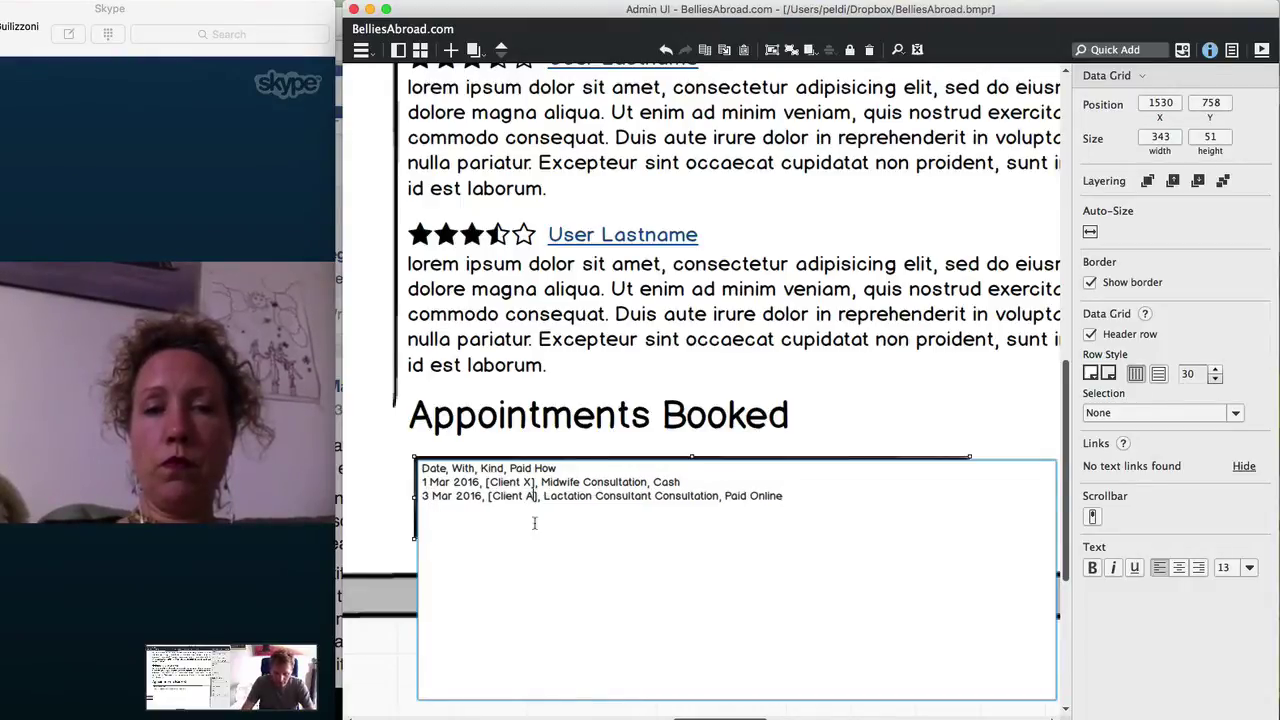
pyautogui.write('ABC')
pyautogui.press('Up')
pyautogui.press('Left')
pyautogui.press('Left')
pyautogui.press('Left')
pyautogui.write('YZ')
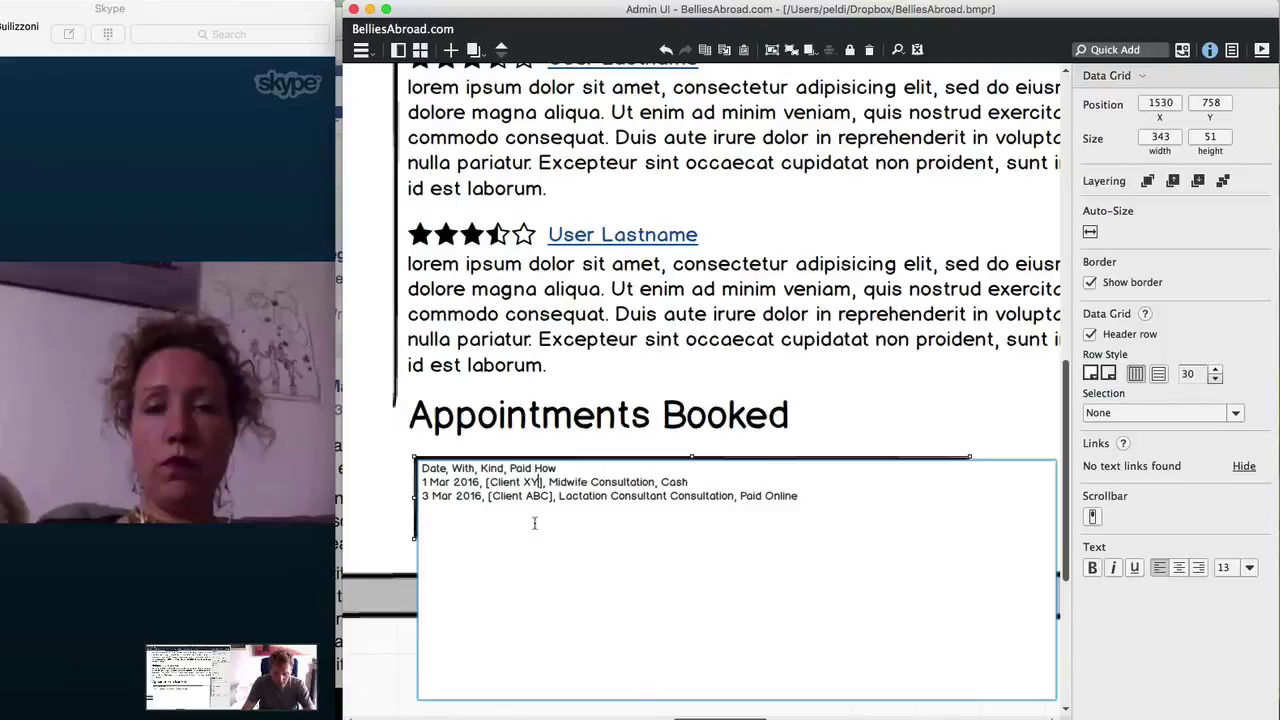
pyautogui.press('super+Return')
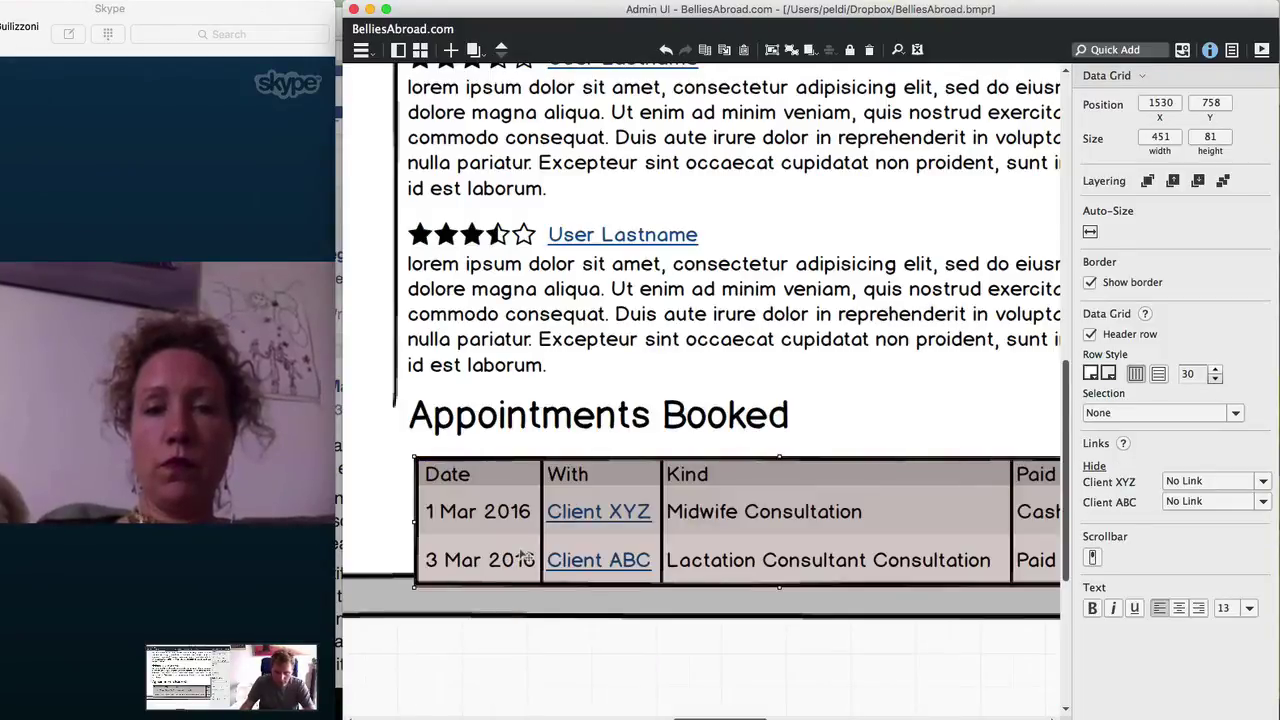
pyautogui.press('super+minus')
# Add a € column to the Appointments Booked grid: 90 for Client XYZ, 120 for Client ABC
pyautogui.scroll(2, 616, 403)
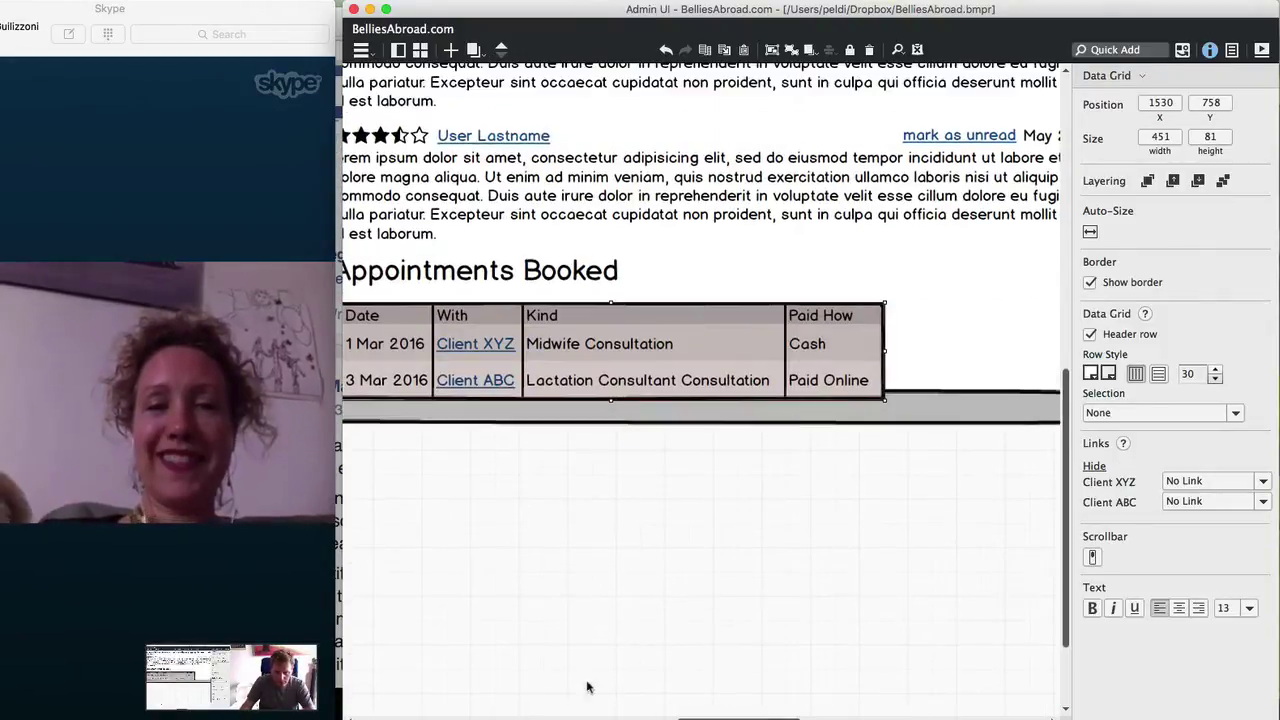
pyautogui.hscroll(-5, 693, 700)
pyautogui.hscroll(4, 693, 700)
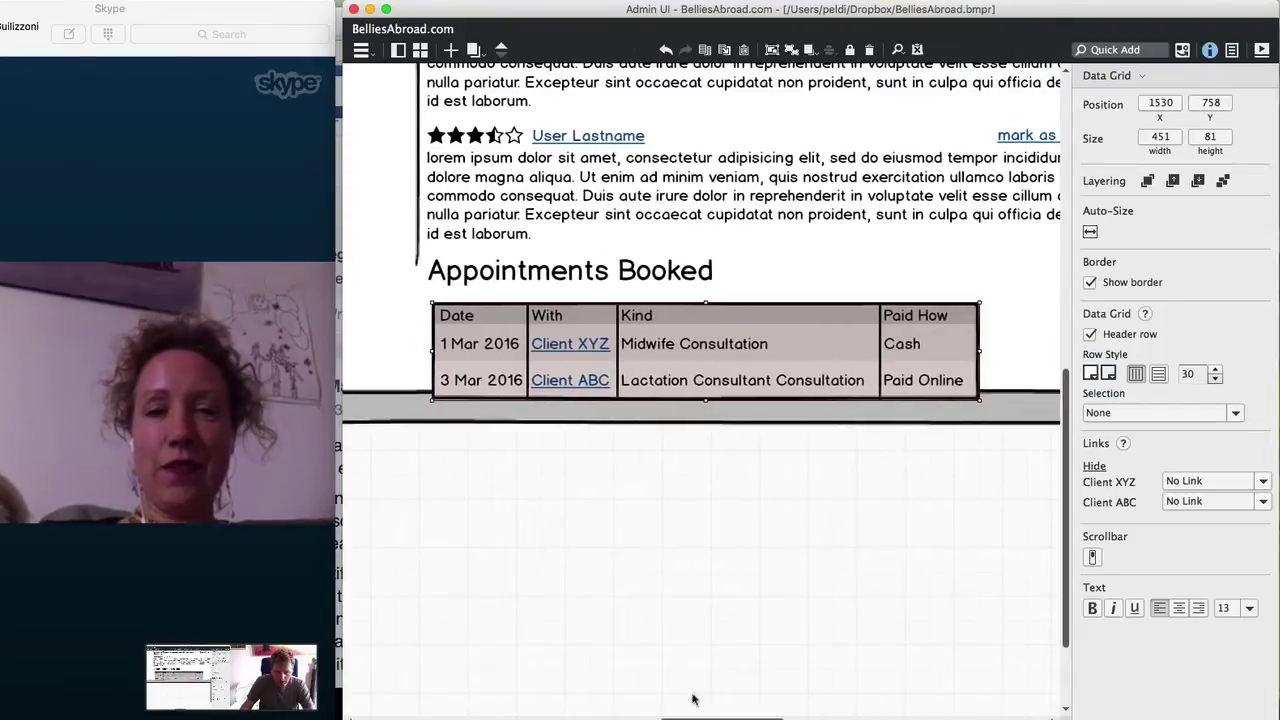
pyautogui.doubleClick(926, 346)
pyautogui.click(604, 313)
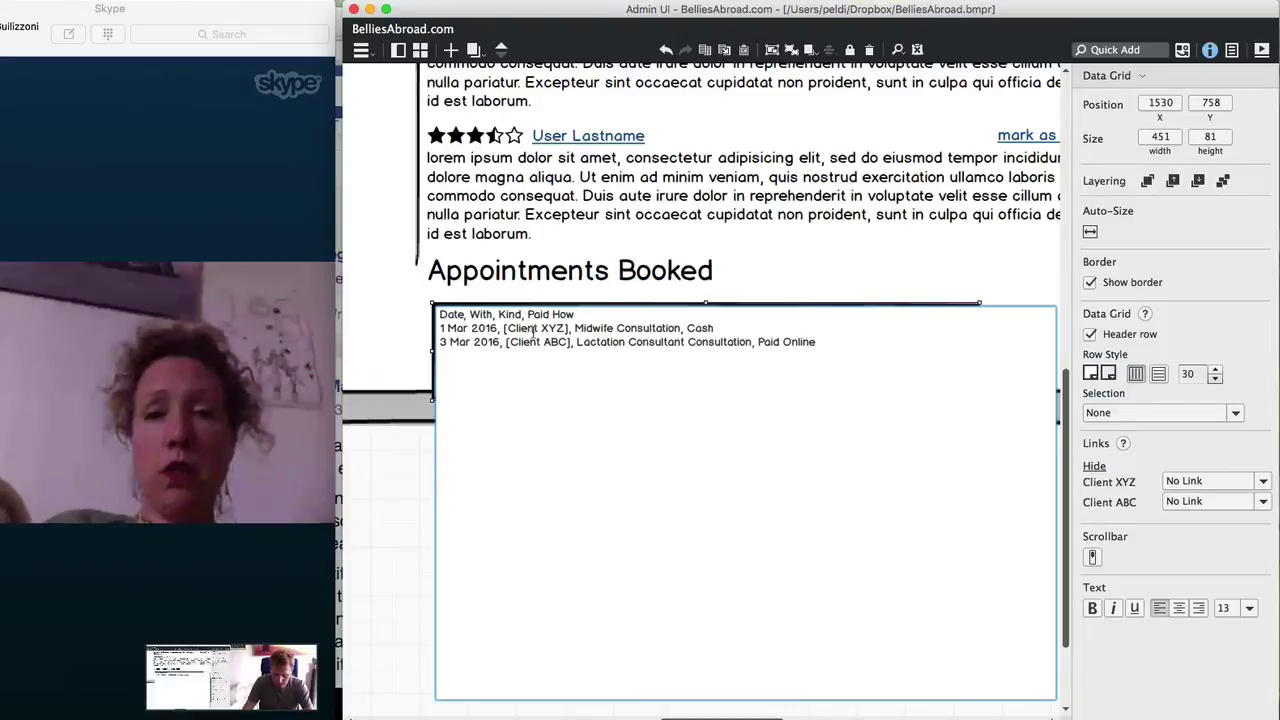
pyautogui.write('€,')
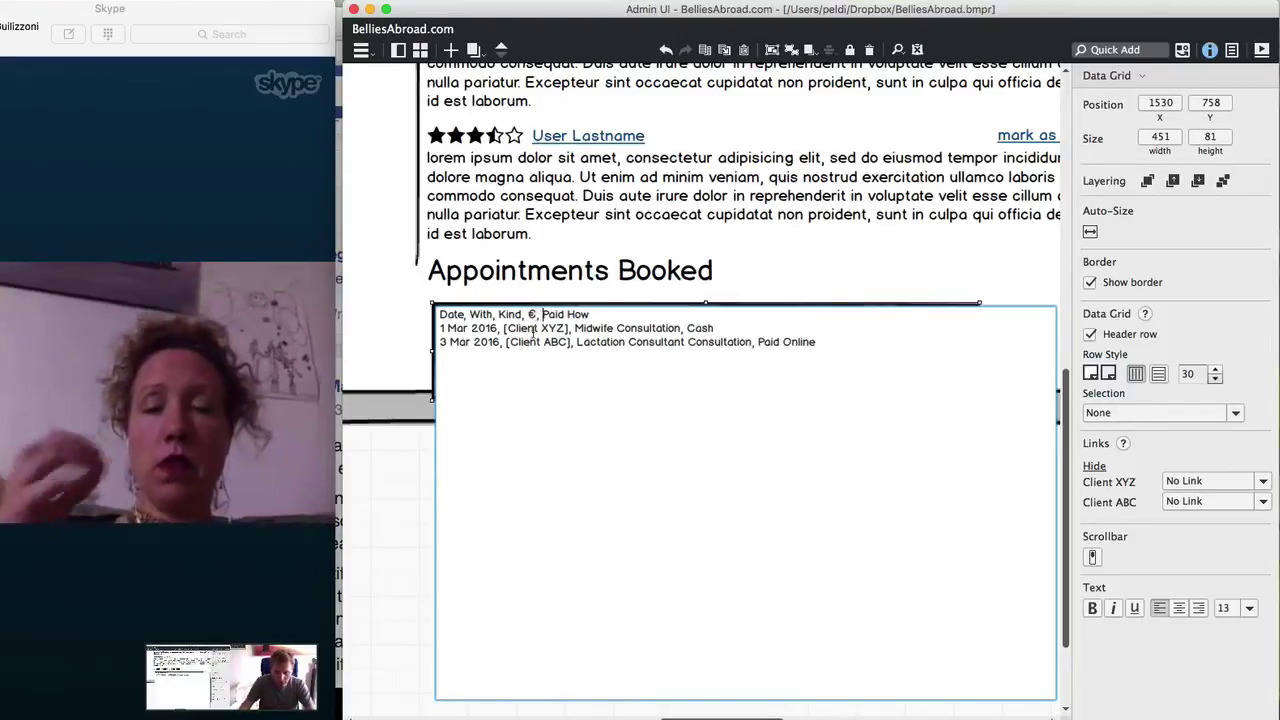
pyautogui.click(685, 328)
pyautogui.write('90,')
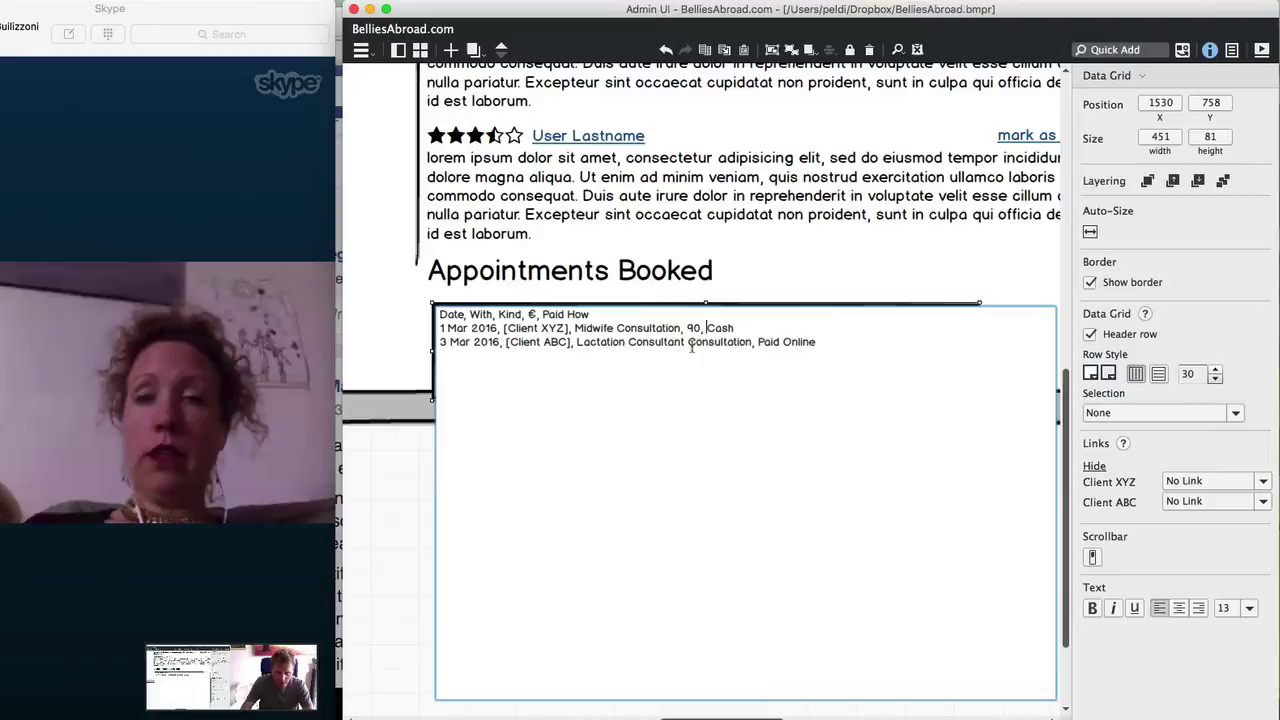
pyautogui.click(756, 342)
pyautogui.write('120,')
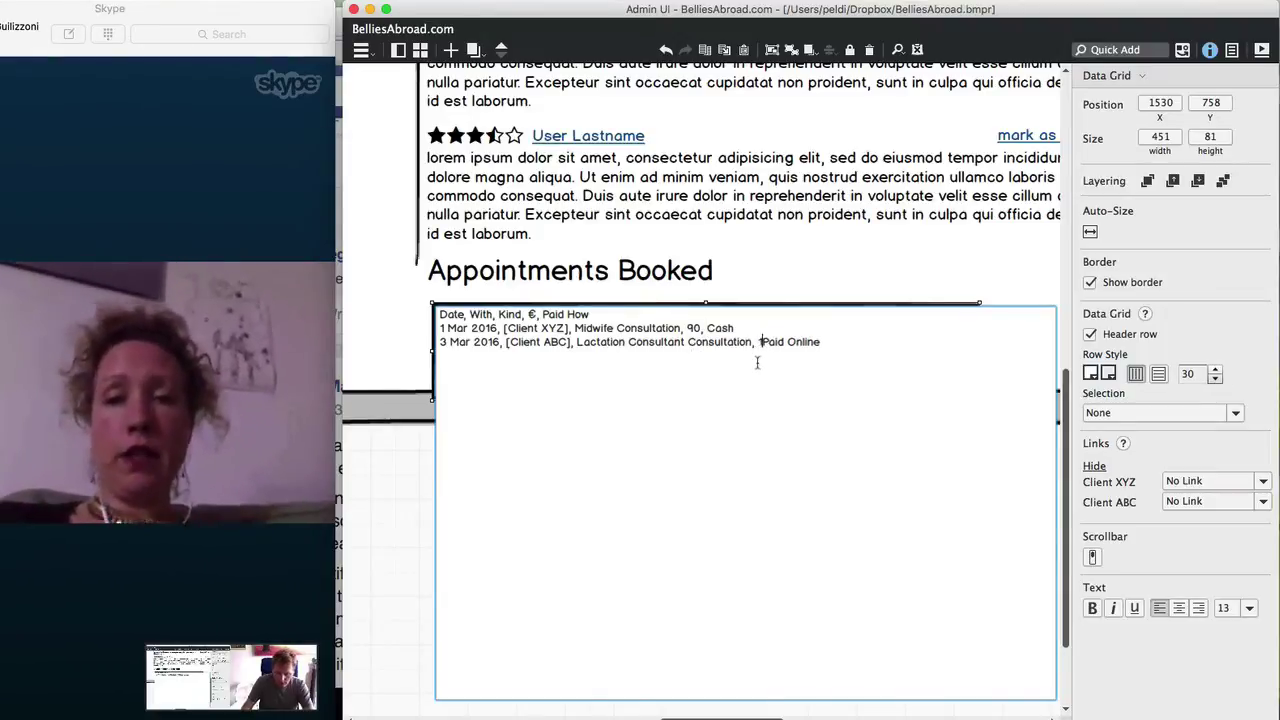
pyautogui.click(378, 484)
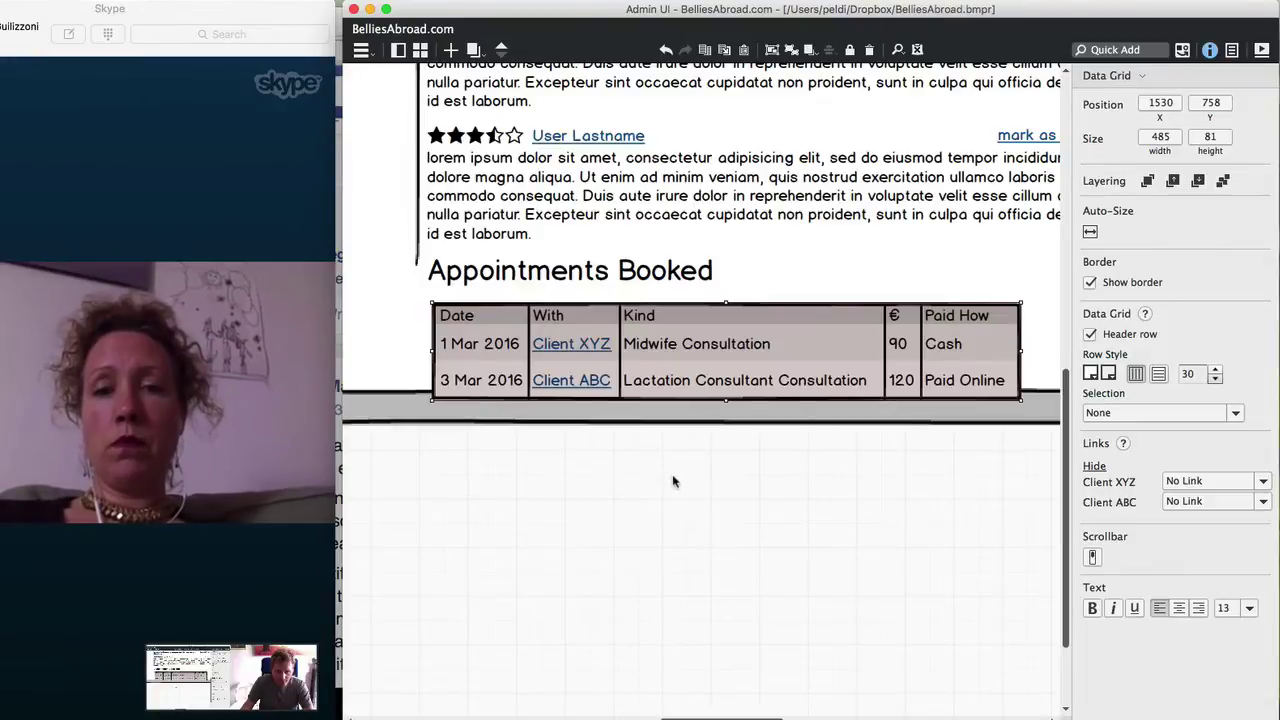
# Turn off Show border so the Appointments Booked grid has no outer border
pyautogui.press('super+minus')
pyautogui.press('super+plus')
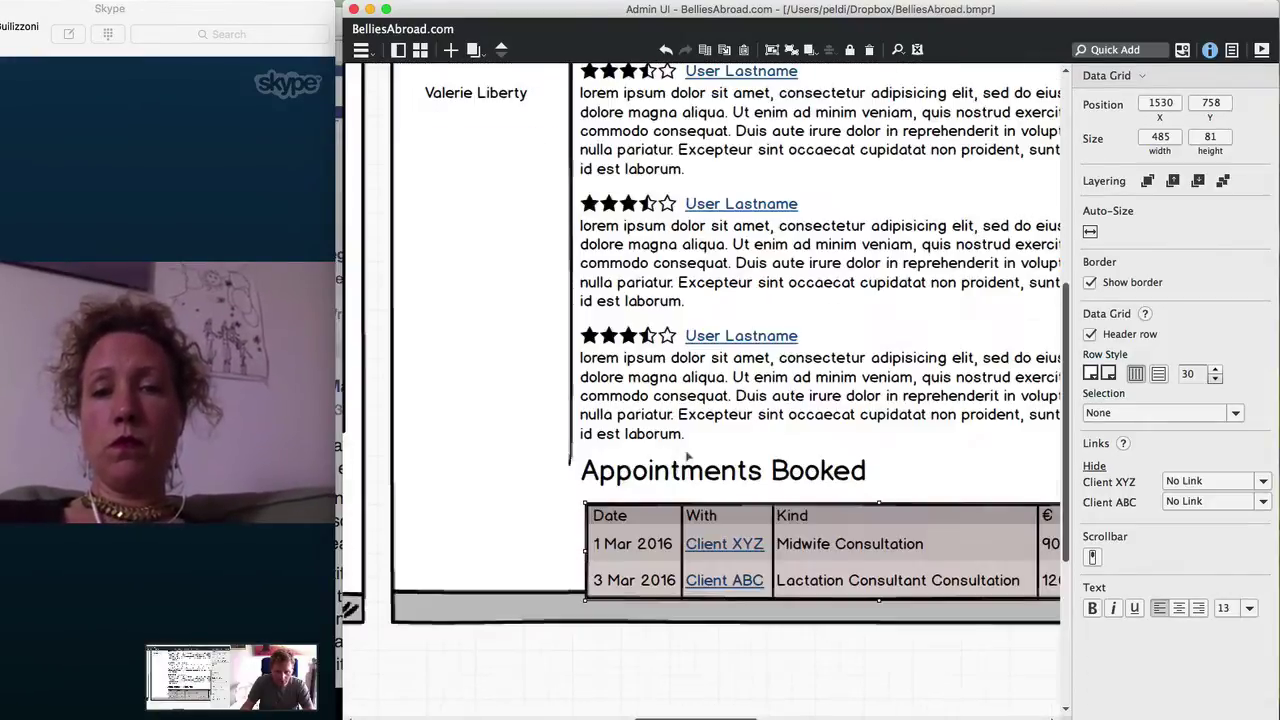
pyautogui.press('super+minus')
pyautogui.scroll(2, 690, 430)
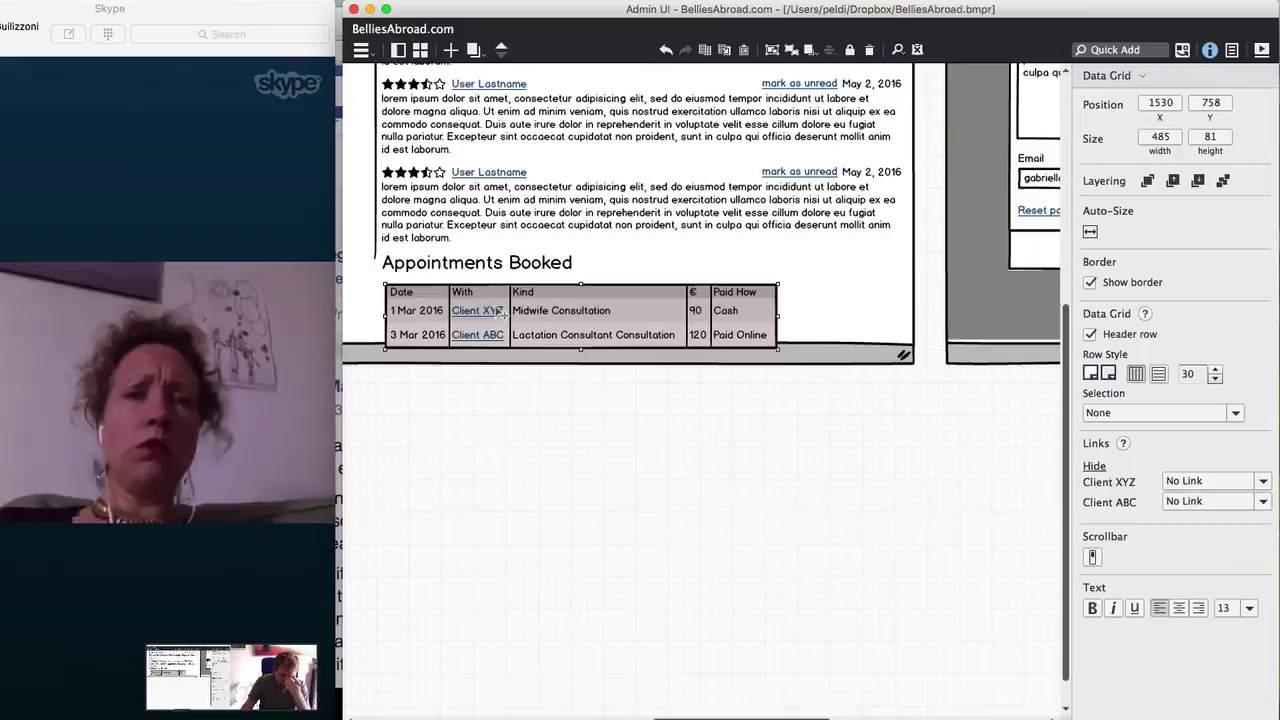
pyautogui.click(1138, 283)
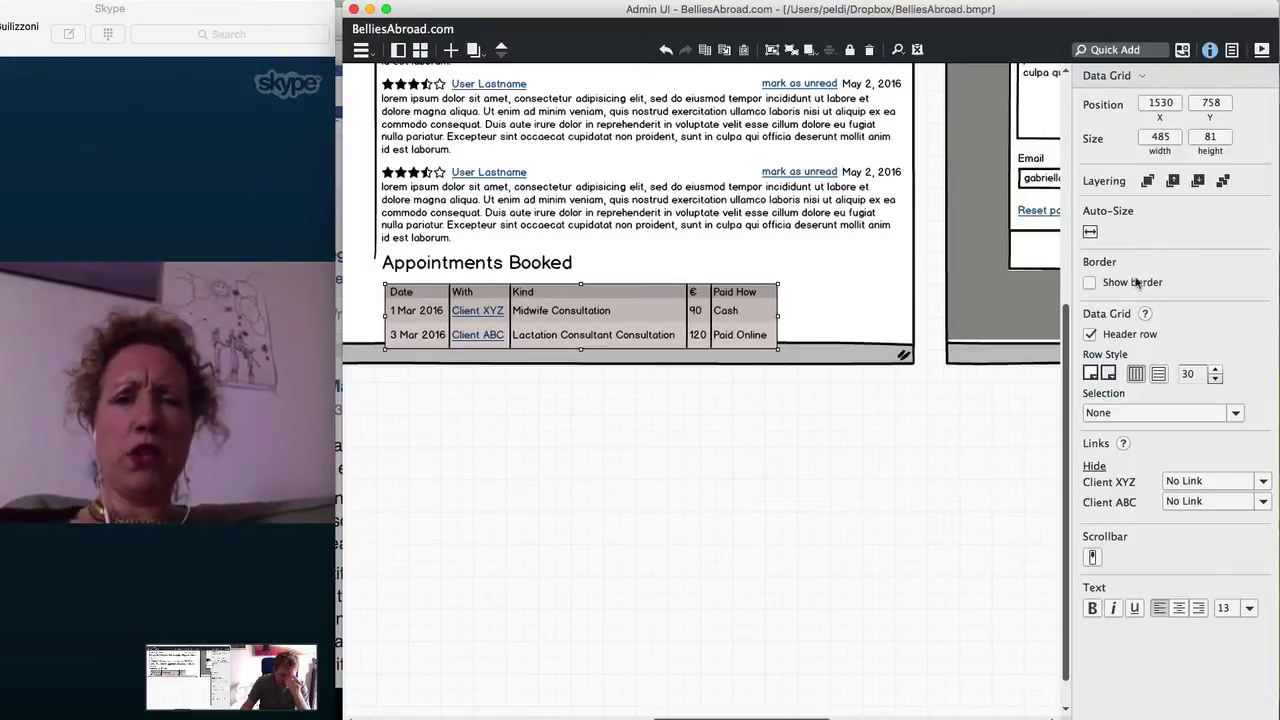
pyautogui.click(467, 487)
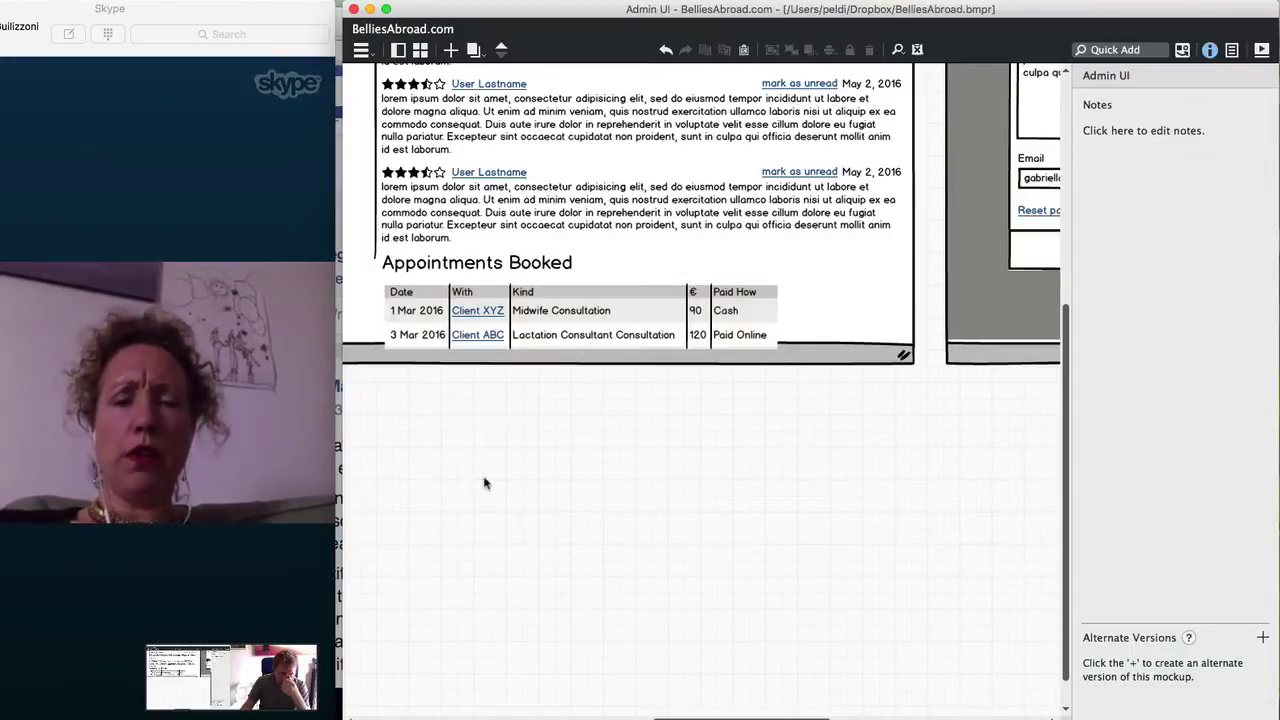
pyautogui.click(538, 325)
pyautogui.scroll(-3, 538, 325)
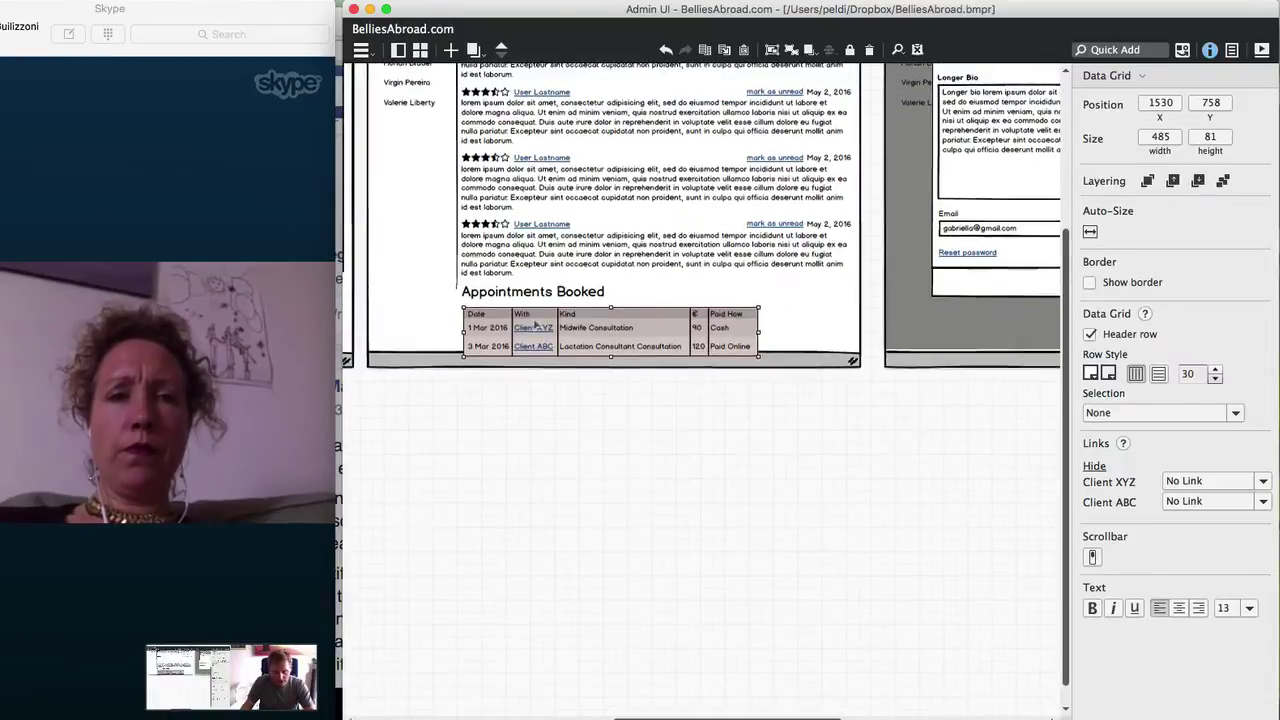
pyautogui.scroll(3, 536, 325)
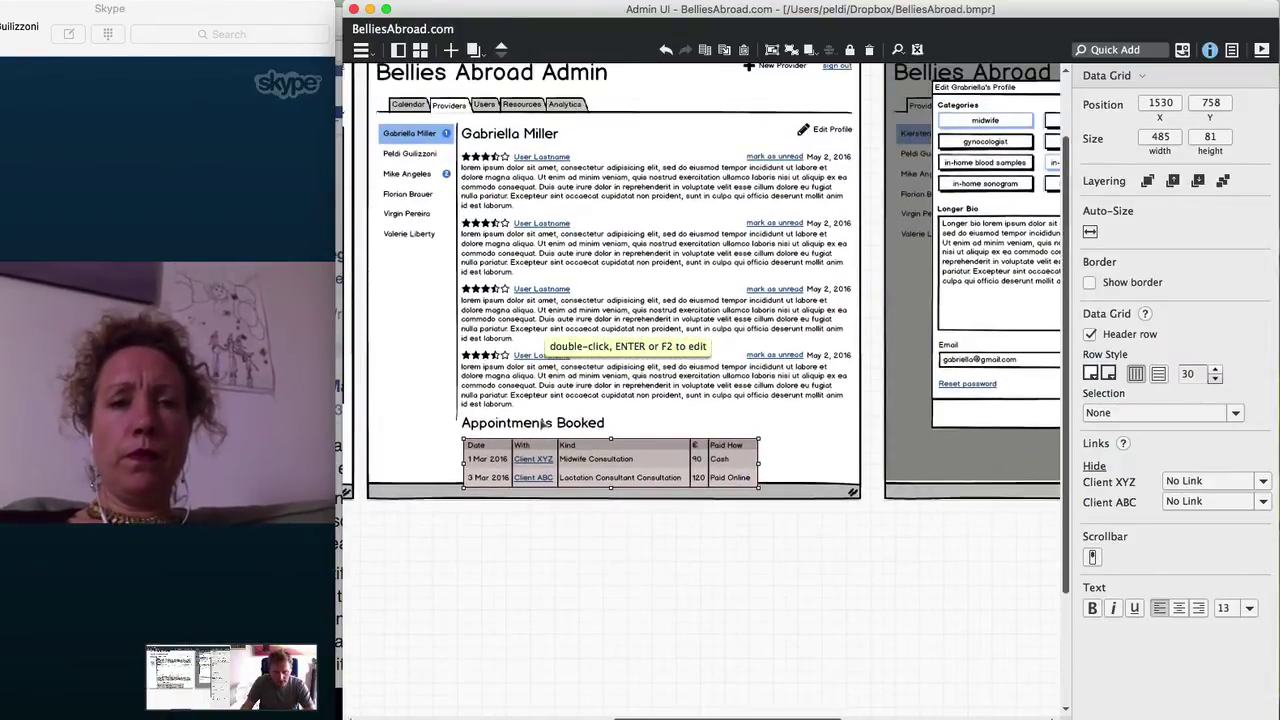
# Move the four review entries out of the way below the mockup
pyautogui.click(633, 367)
pyautogui.keyDown('shift'); pyautogui.click(602, 300); pyautogui.keyUp('shift')
pyautogui.keyDown('shift'); pyautogui.click(578, 232); pyautogui.keyUp('shift')
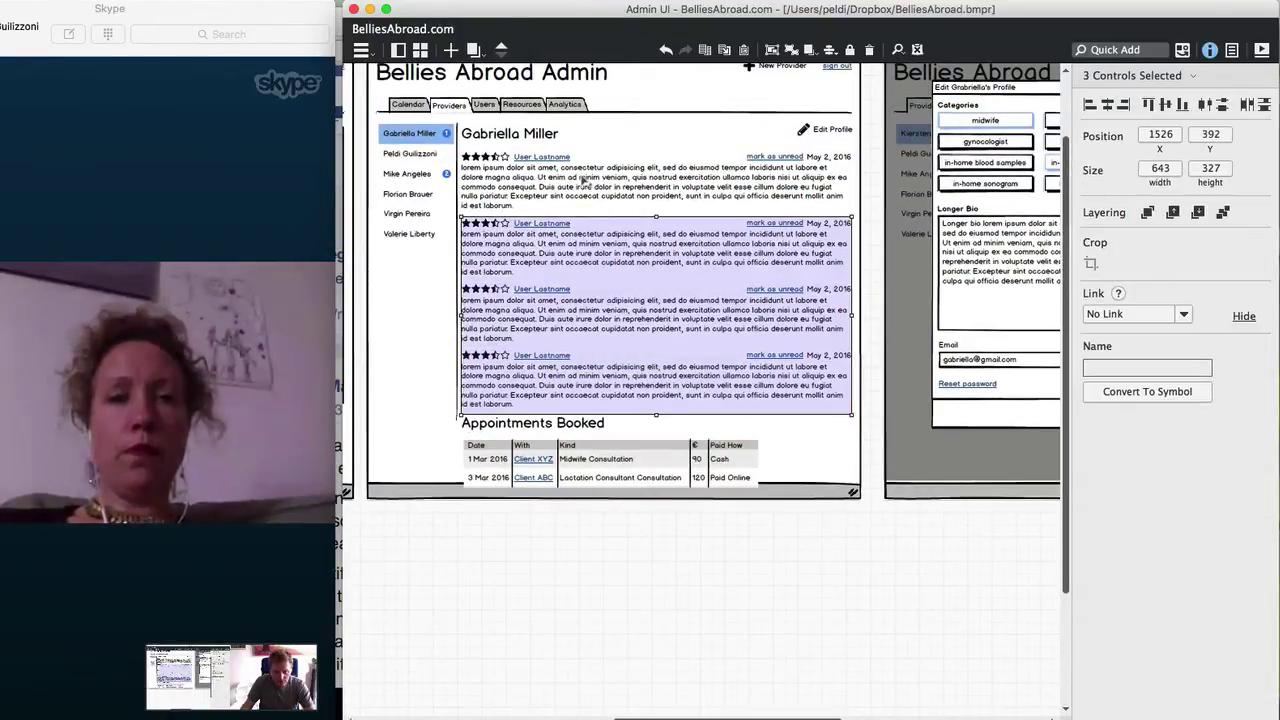
pyautogui.keyDown('shift'); pyautogui.click(558, 152); pyautogui.keyUp('shift')
pyautogui.moveTo(560, 172); pyautogui.dragTo(561, 542)
# Move the Appointments Booked title and table up under the provider heading
pyautogui.click(519, 422)
pyautogui.keyDown('shift'); pyautogui.click(519, 471); pyautogui.keyUp('shift')
pyautogui.moveTo(519, 471); pyautogui.dragTo(520, 200)
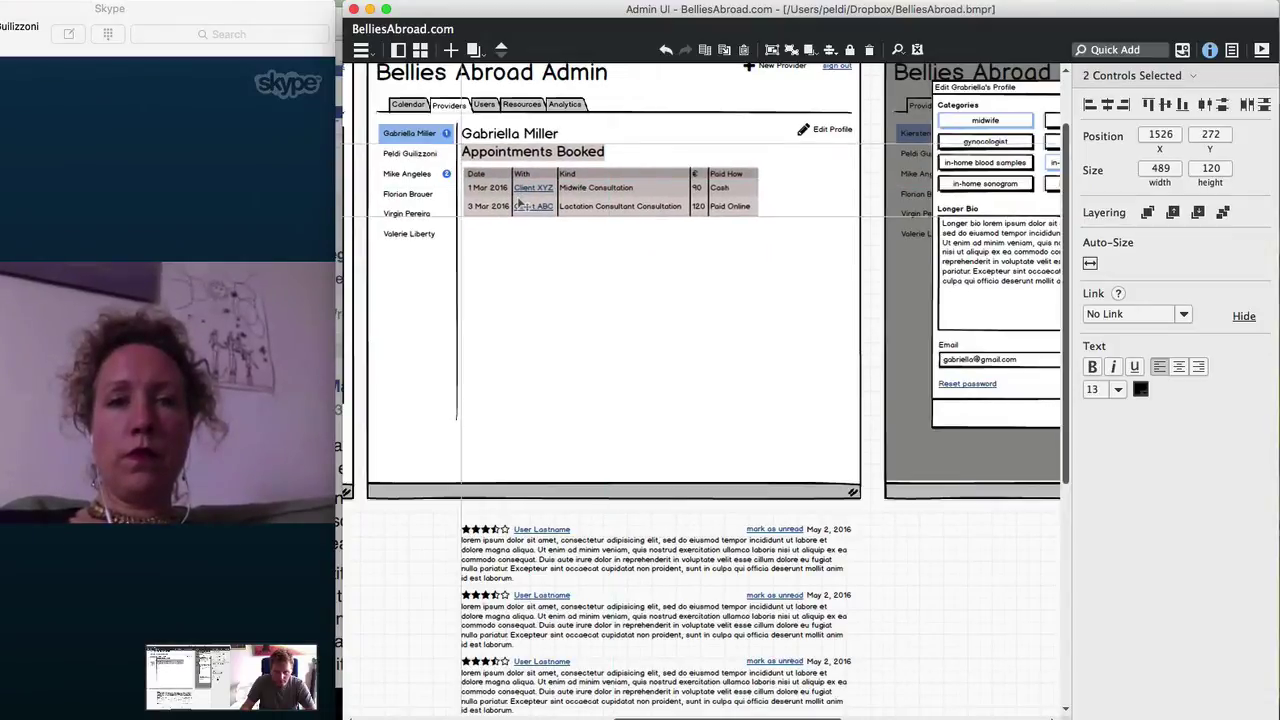
pyautogui.click(865, 425)
pyautogui.click(540, 203)
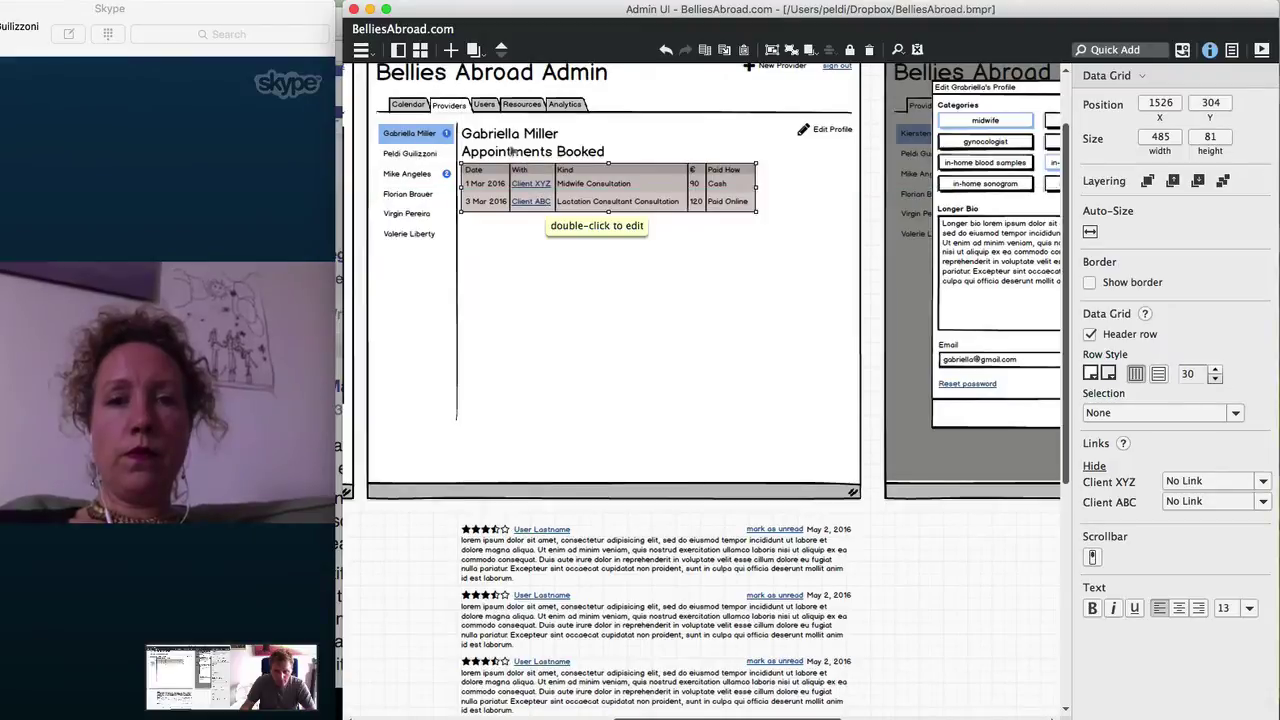
# Delete the provider's name heading and shift Appointments Booked to the panel top
pyautogui.click(519, 152)
pyautogui.click(512, 136)
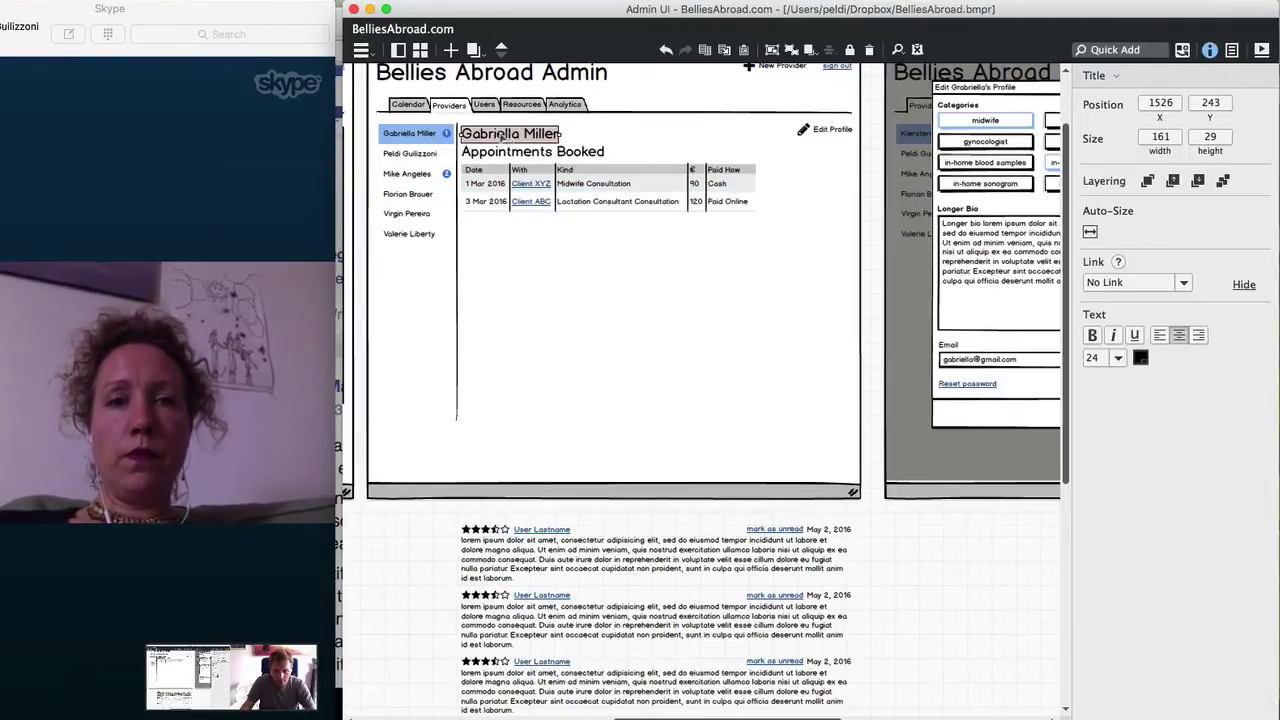
pyautogui.press('Delete')
pyautogui.click(505, 152)
pyautogui.keyDown('shift'); pyautogui.click(511, 189); pyautogui.keyUp('shift')
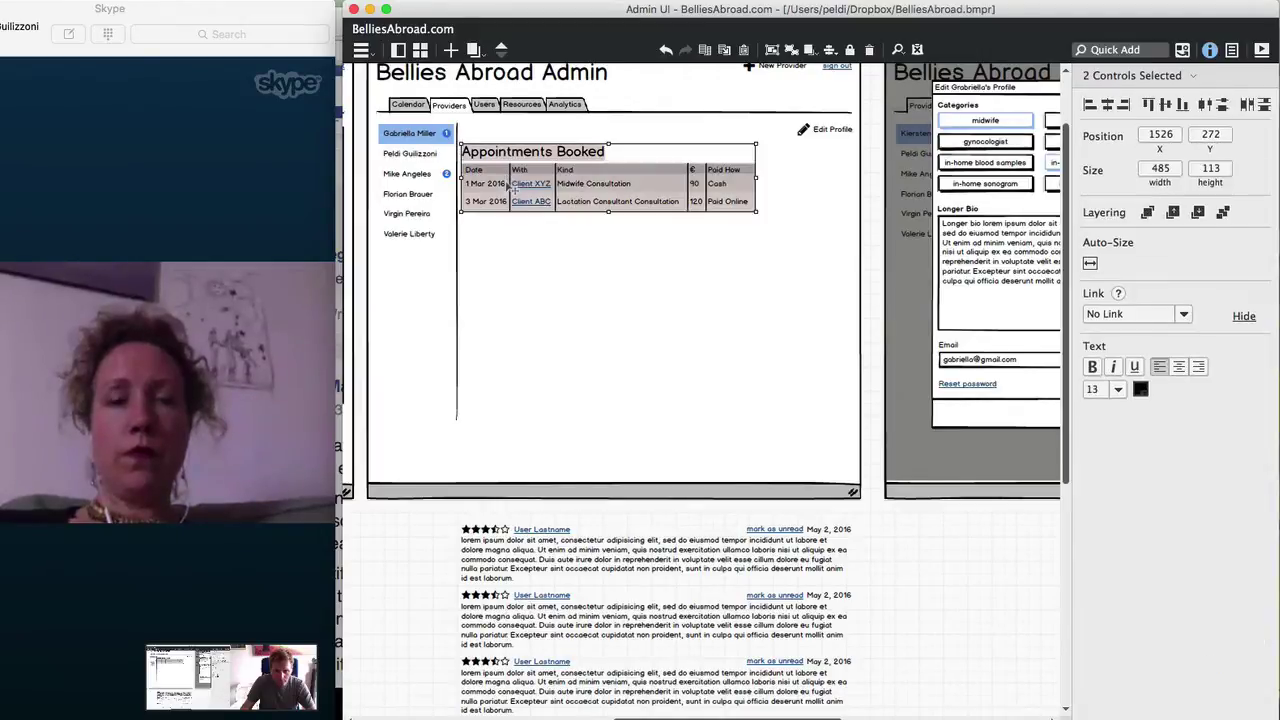
pyautogui.moveTo(511, 189); pyautogui.dragTo(519, 216)
pyautogui.click(509, 201)
# Retitle the copied heading 'Reviews' and move the four review entries up beneath it
pyautogui.doubleClick(519, 216)
pyautogui.write('Reviews')
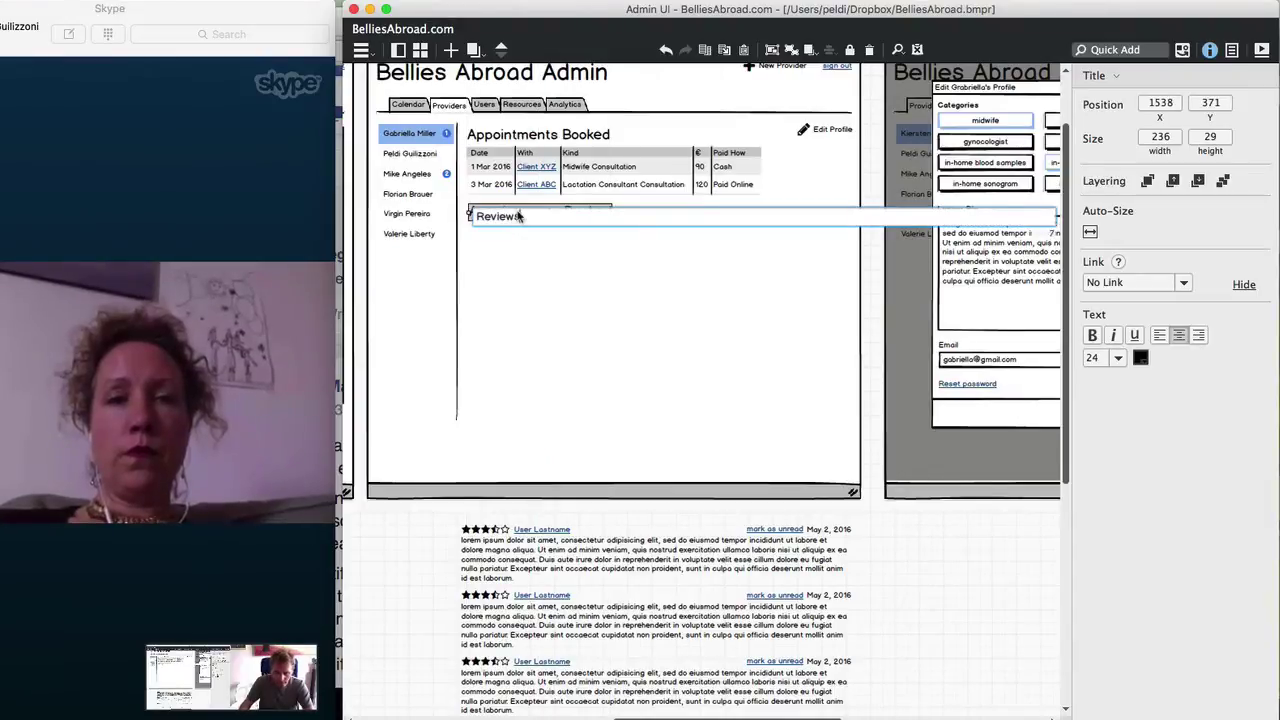
pyautogui.press('Return')
pyautogui.moveTo(406, 583); pyautogui.dragTo(483, 449)
pyautogui.scroll(-1, 483, 449)
pyautogui.keyDown('shift'); pyautogui.click(516, 708); pyautogui.keyUp('shift')
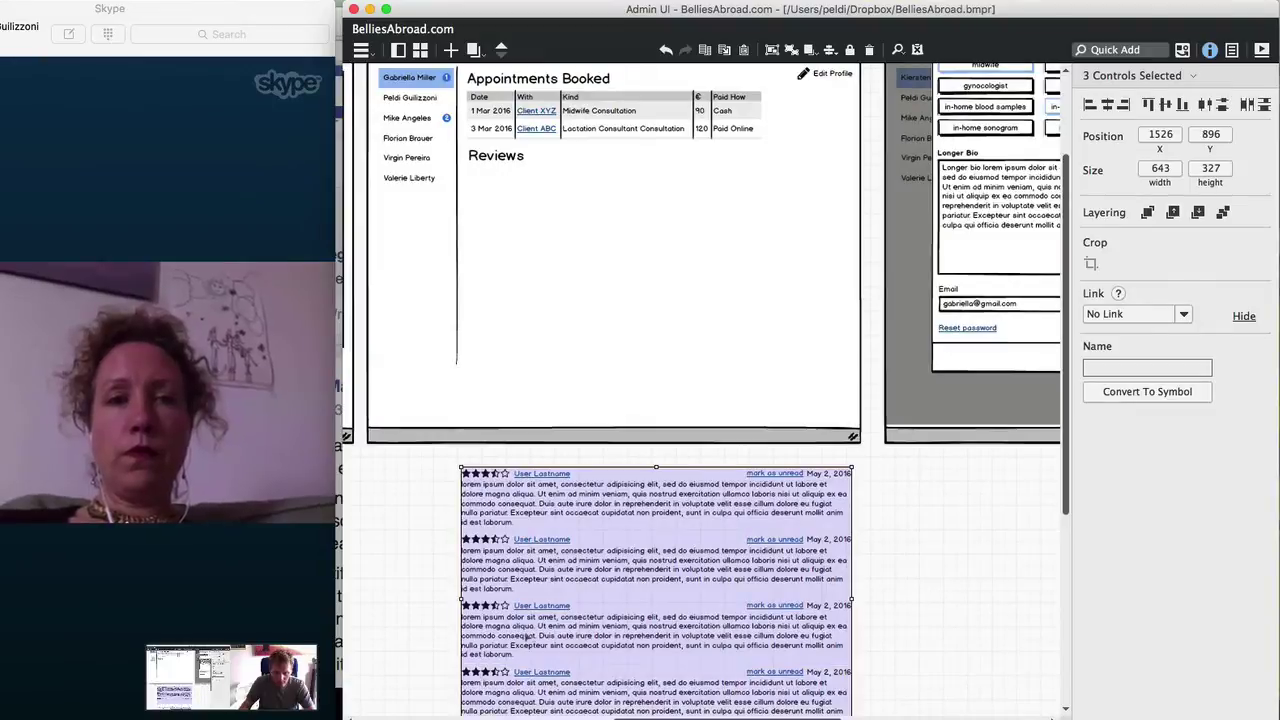
pyautogui.moveTo(541, 553); pyautogui.dragTo(545, 257)
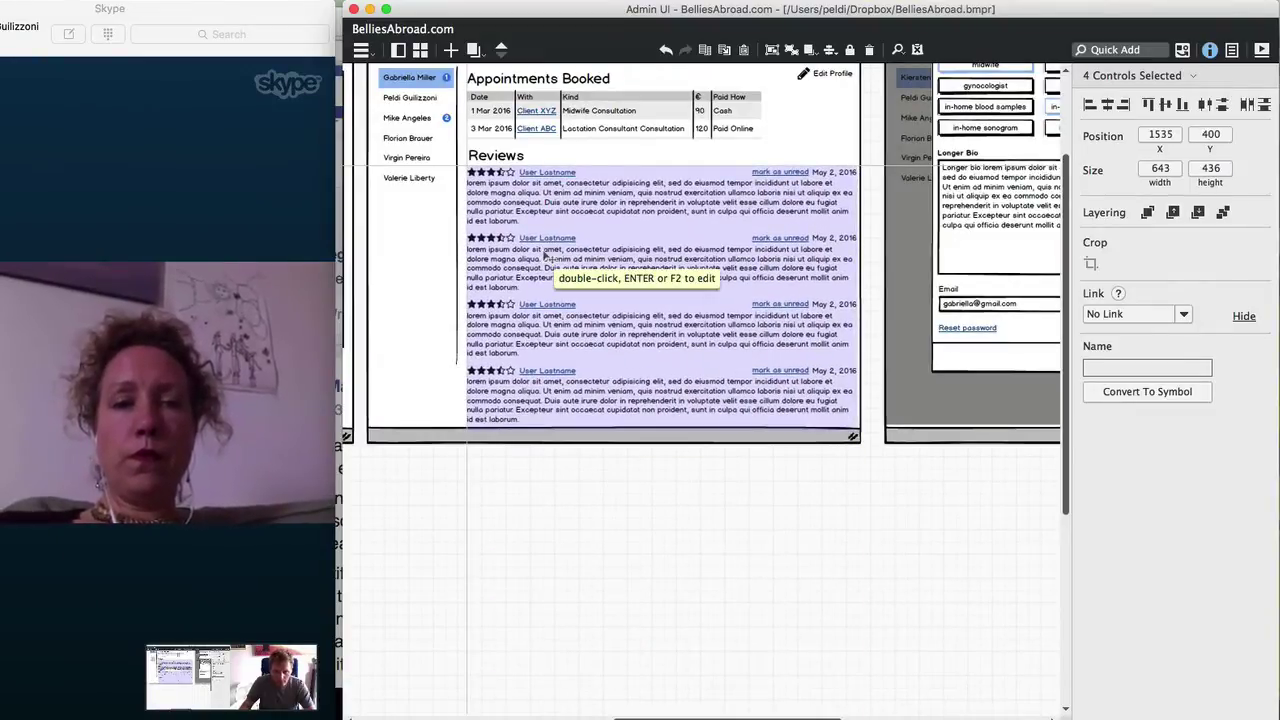
pyautogui.scroll(5, 520, 290)
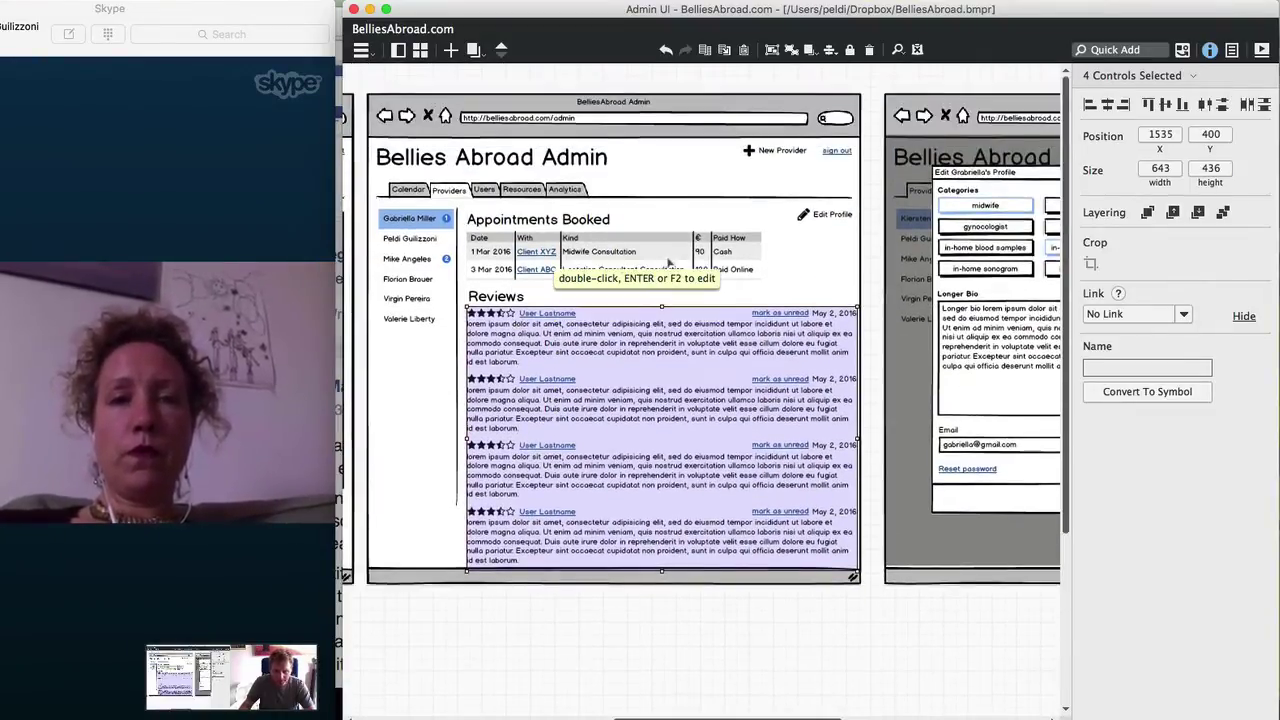
# Make the appointments table taller and push the Reviews heading and entries below it
pyautogui.click(580, 268)
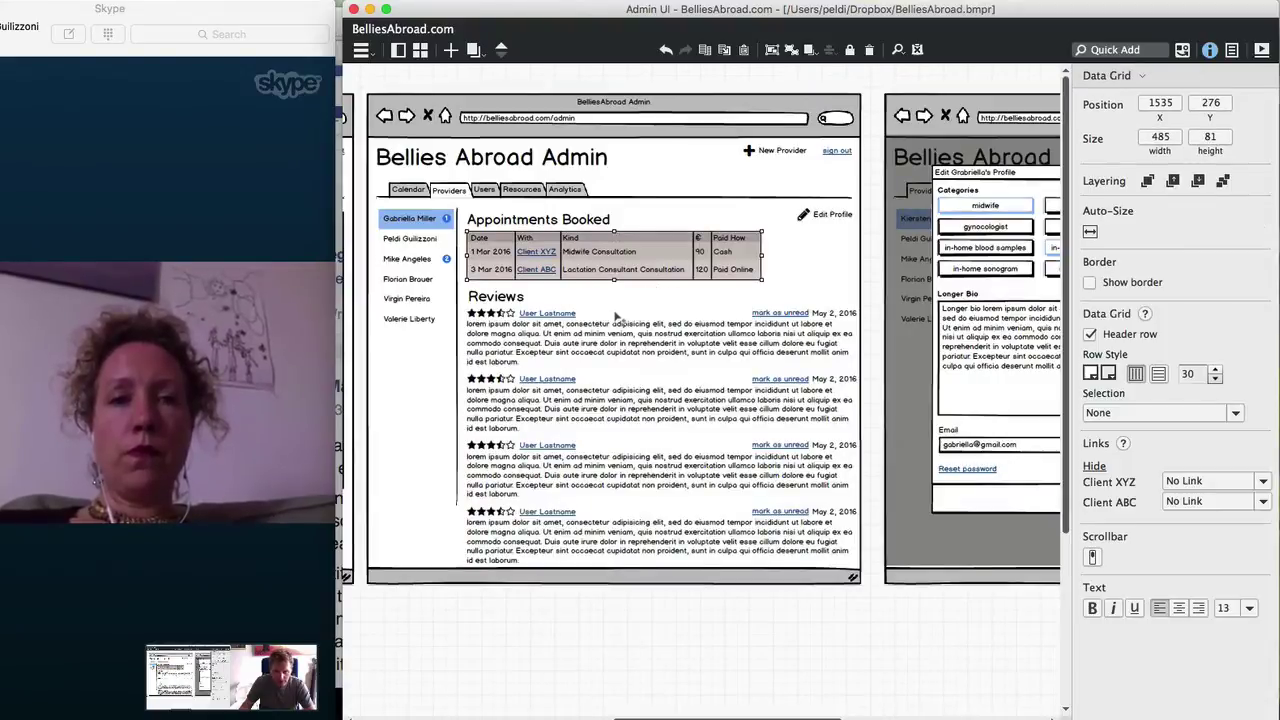
pyautogui.moveTo(607, 283); pyautogui.dragTo(806, 345)
pyautogui.click(806, 345)
pyautogui.keyDown('shift'); pyautogui.click(520, 300); pyautogui.keyUp('shift')
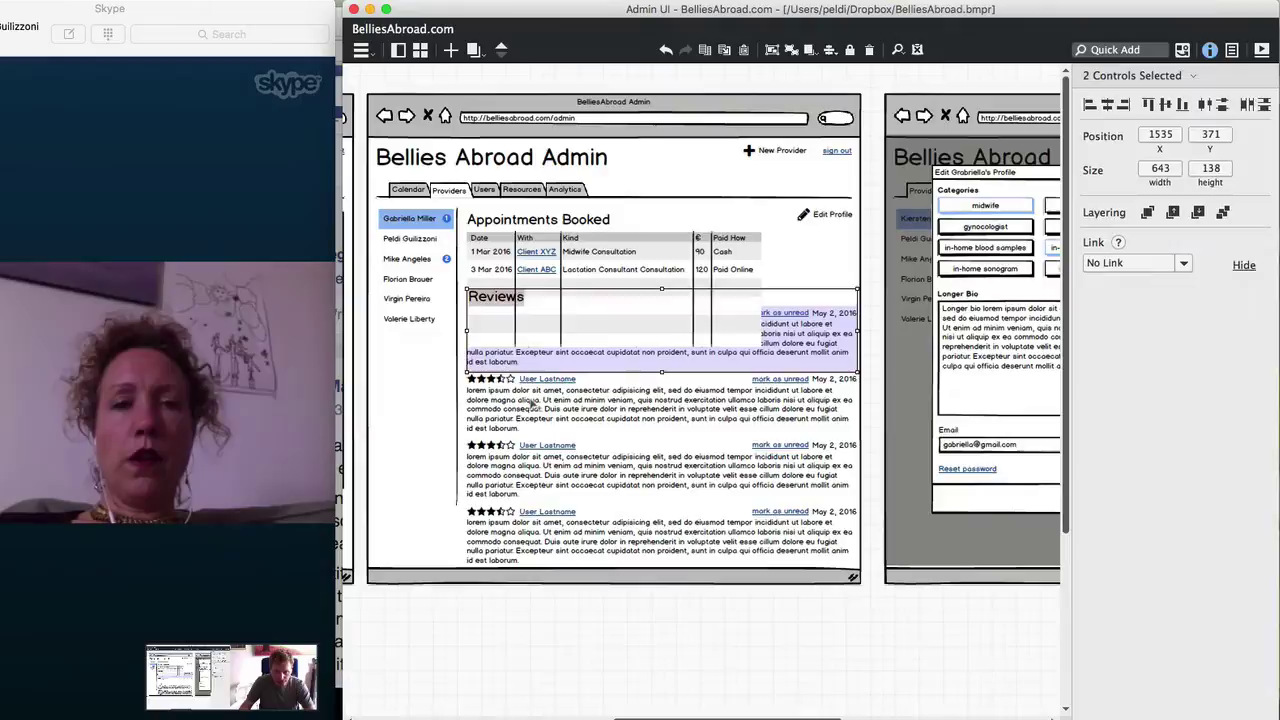
pyautogui.keyDown('shift'); pyautogui.click(529, 386); pyautogui.keyUp('shift')
pyautogui.keyDown('shift'); pyautogui.click(529, 450); pyautogui.keyUp('shift')
pyautogui.moveTo(528, 386); pyautogui.dragTo(530, 432)
# Give the appointments table a vertical scrollbar and widen it
pyautogui.click(600, 320)
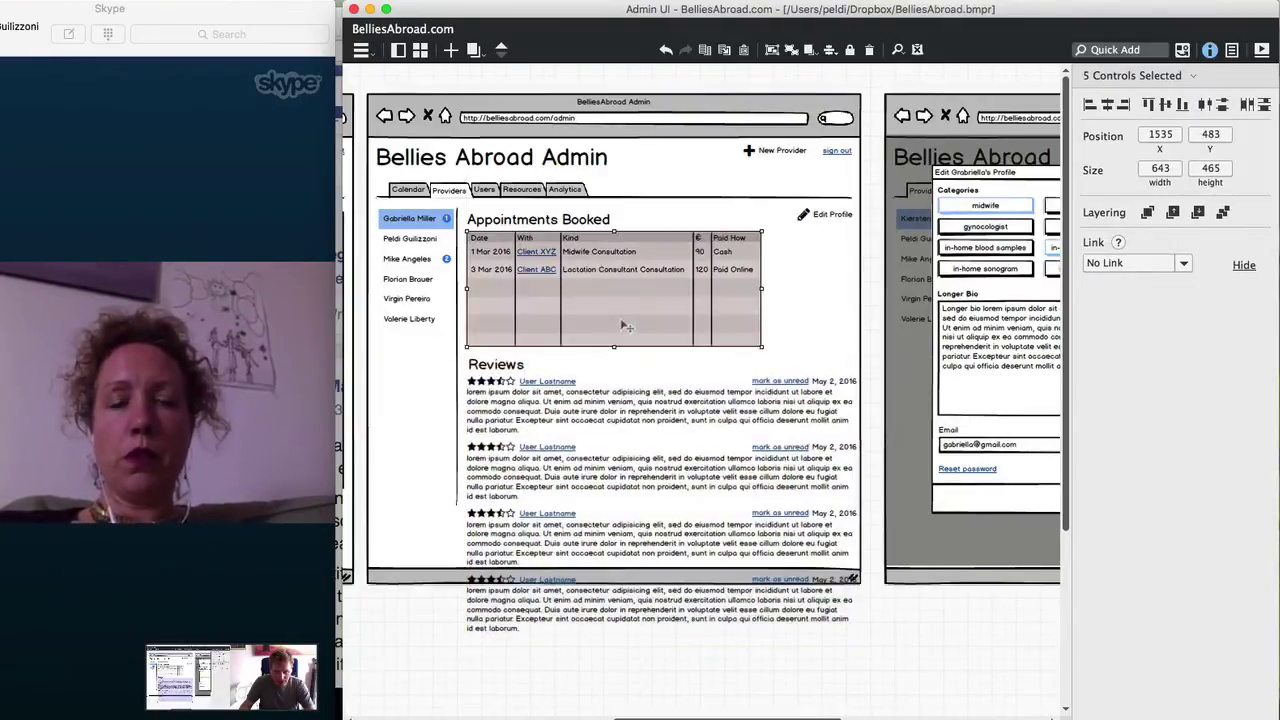
pyautogui.click(1092, 560)
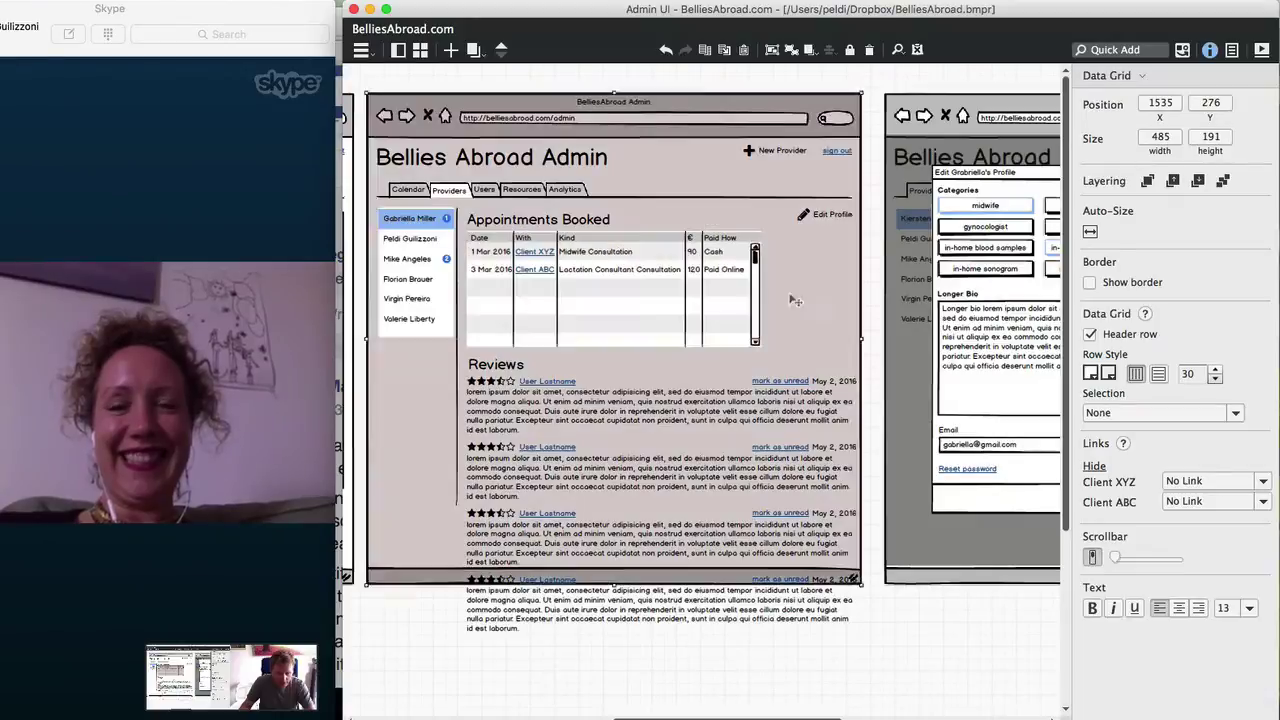
pyautogui.moveTo(771, 294); pyautogui.dragTo(852, 287)
pyautogui.click(758, 290)
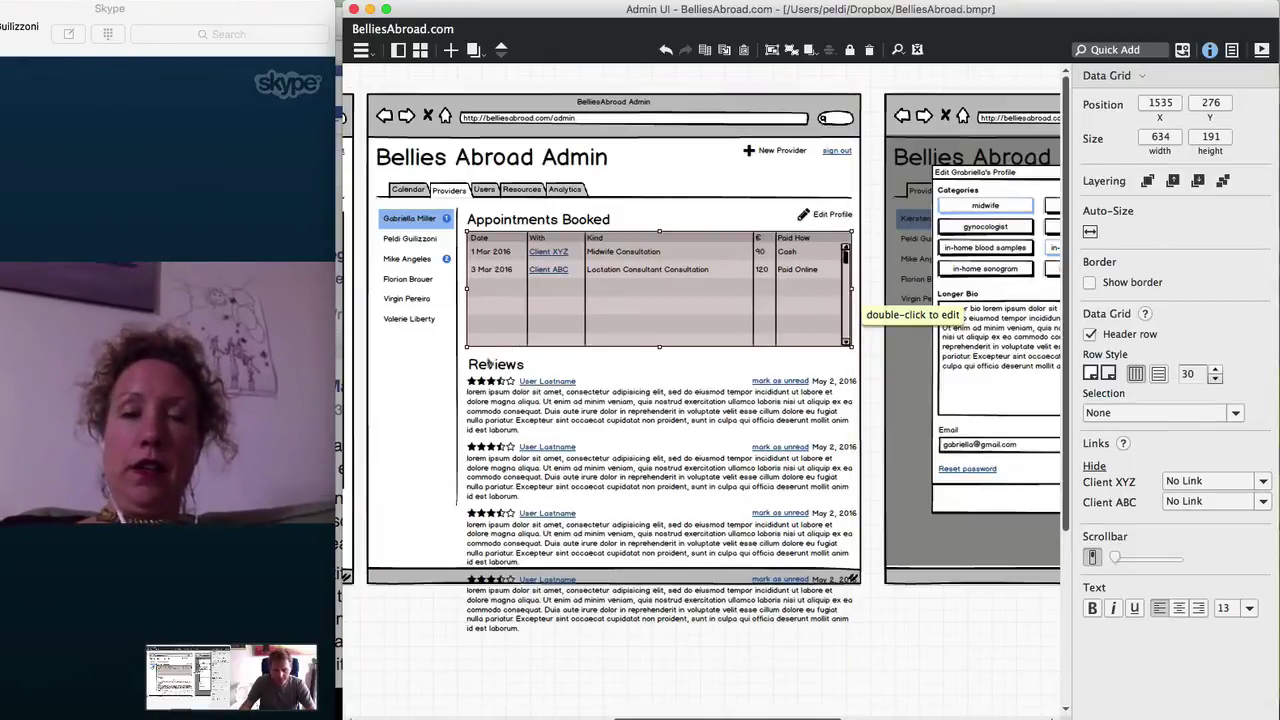
# Delete the fourth review hanging below the page
pyautogui.click(495, 367)
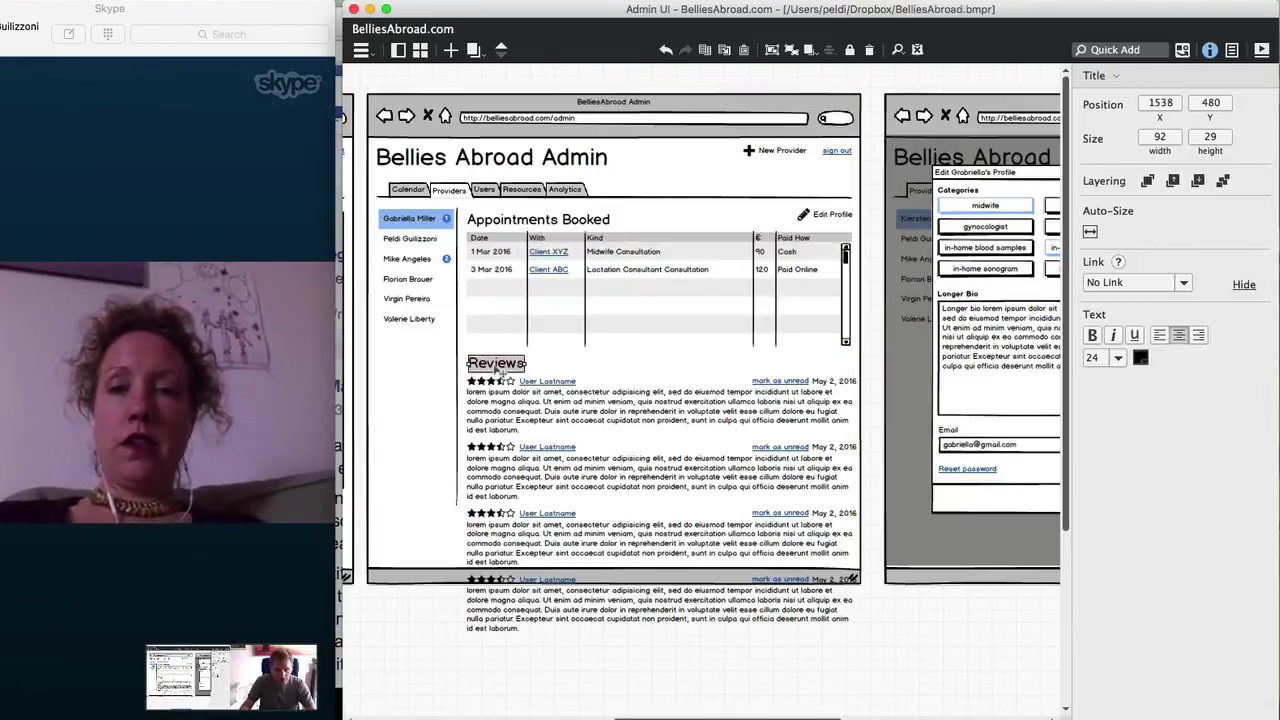
pyautogui.click(908, 610)
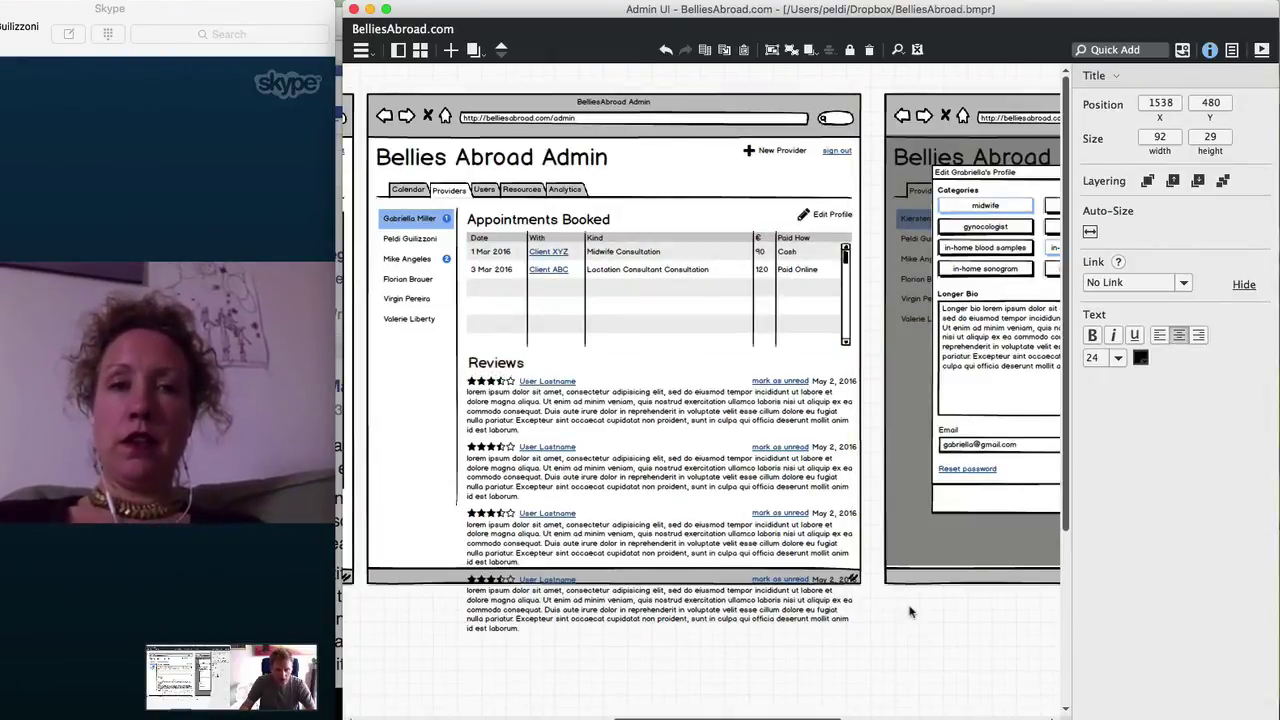
pyautogui.click(710, 612)
pyautogui.press('Delete')
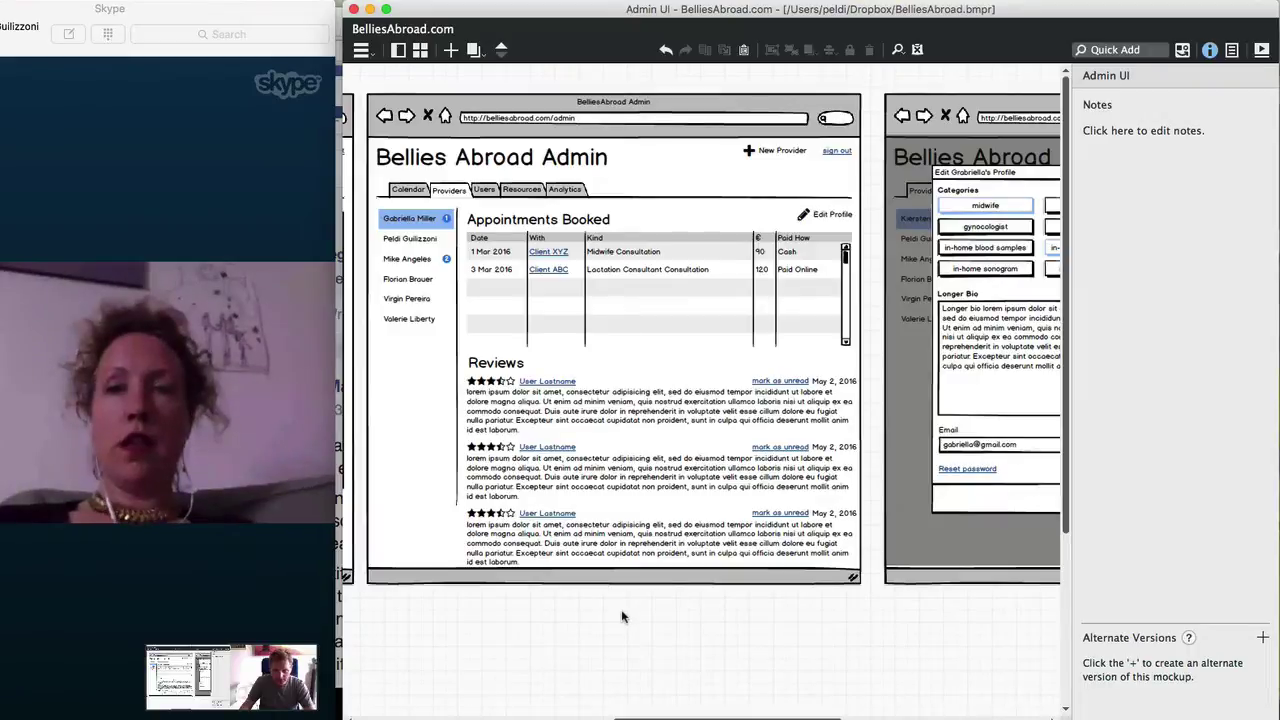
pyautogui.click(566, 333)
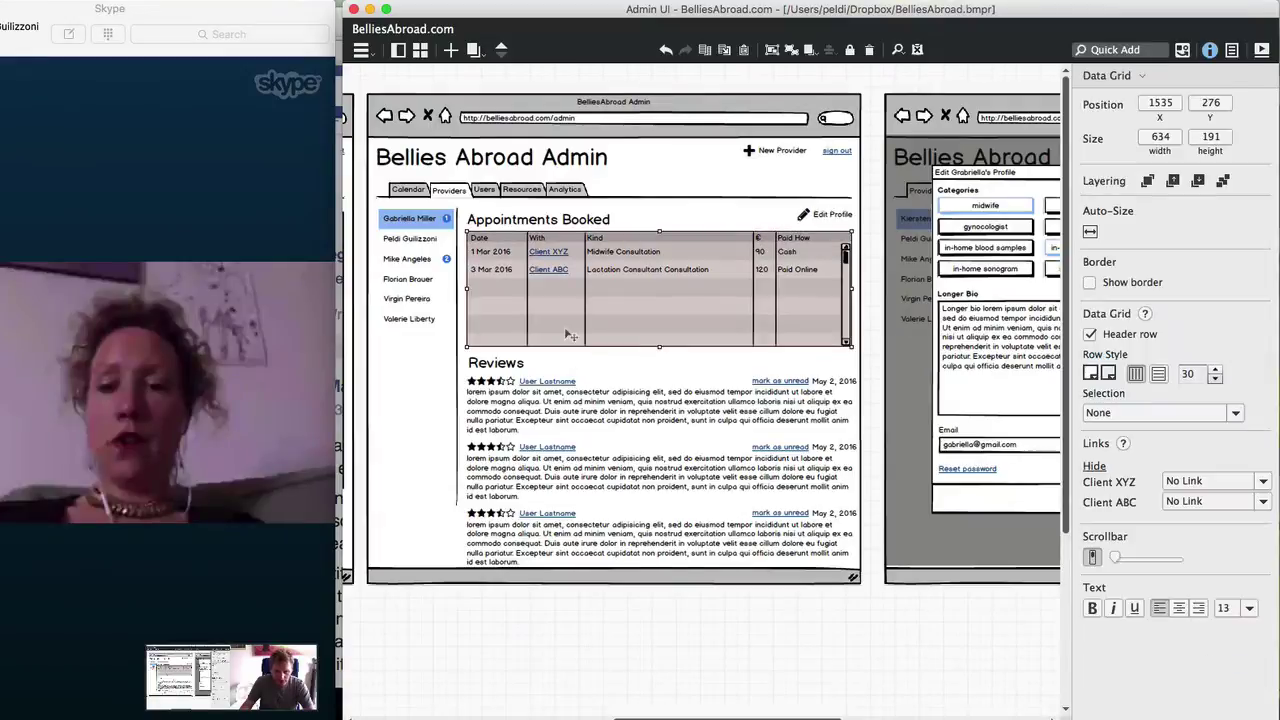
pyautogui.click(523, 617)
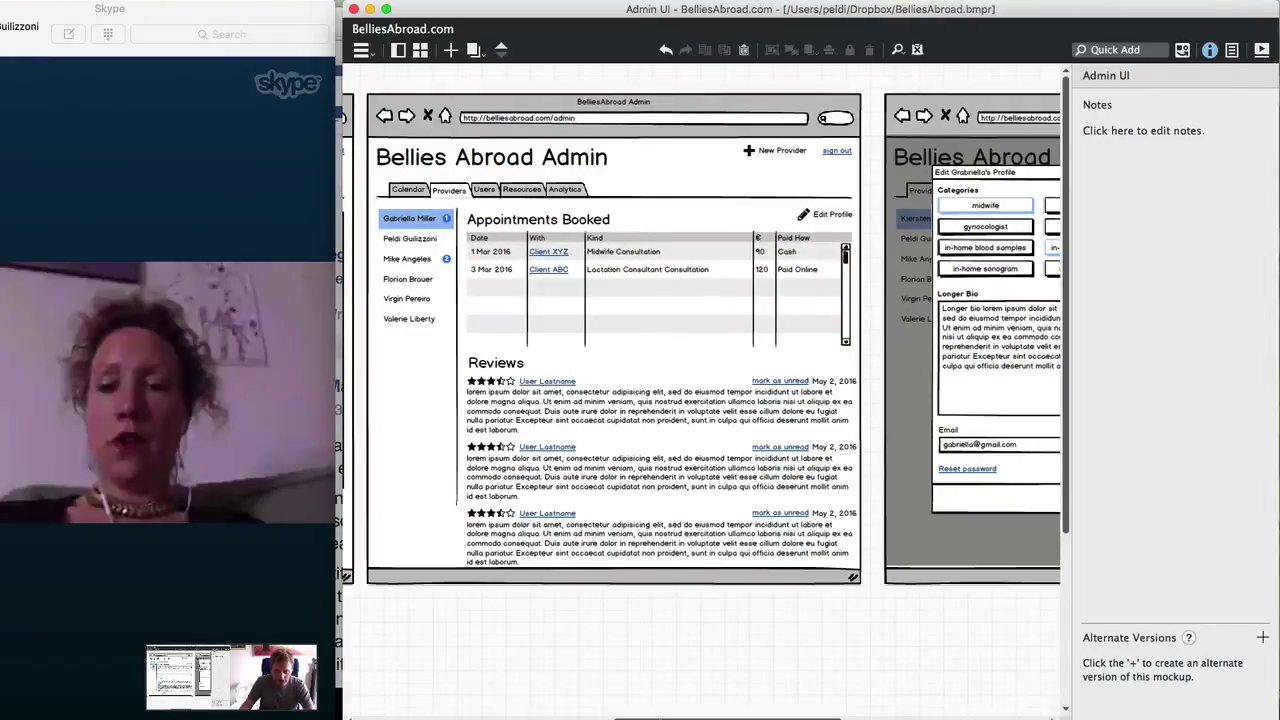
# Quick Add a Link on April 13 reading Gabriella's 10:00am appointment
pyautogui.hscroll(-10, 497, 354)
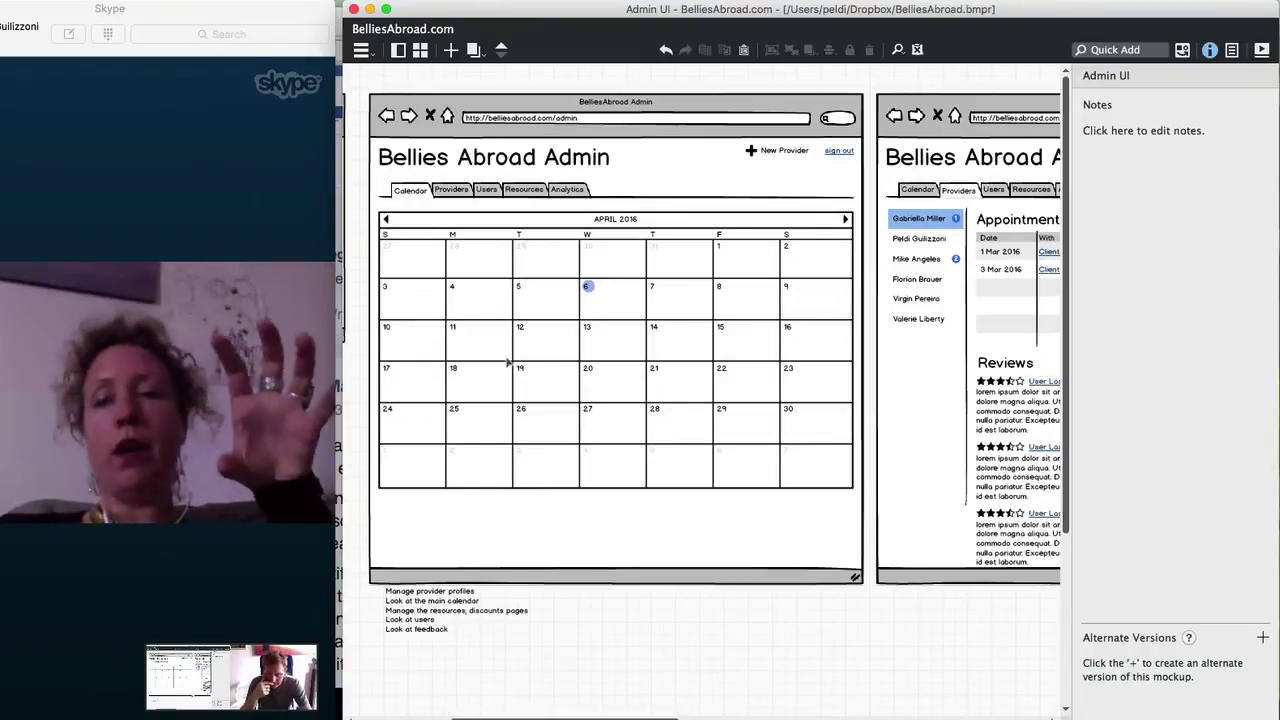
pyautogui.press('/')
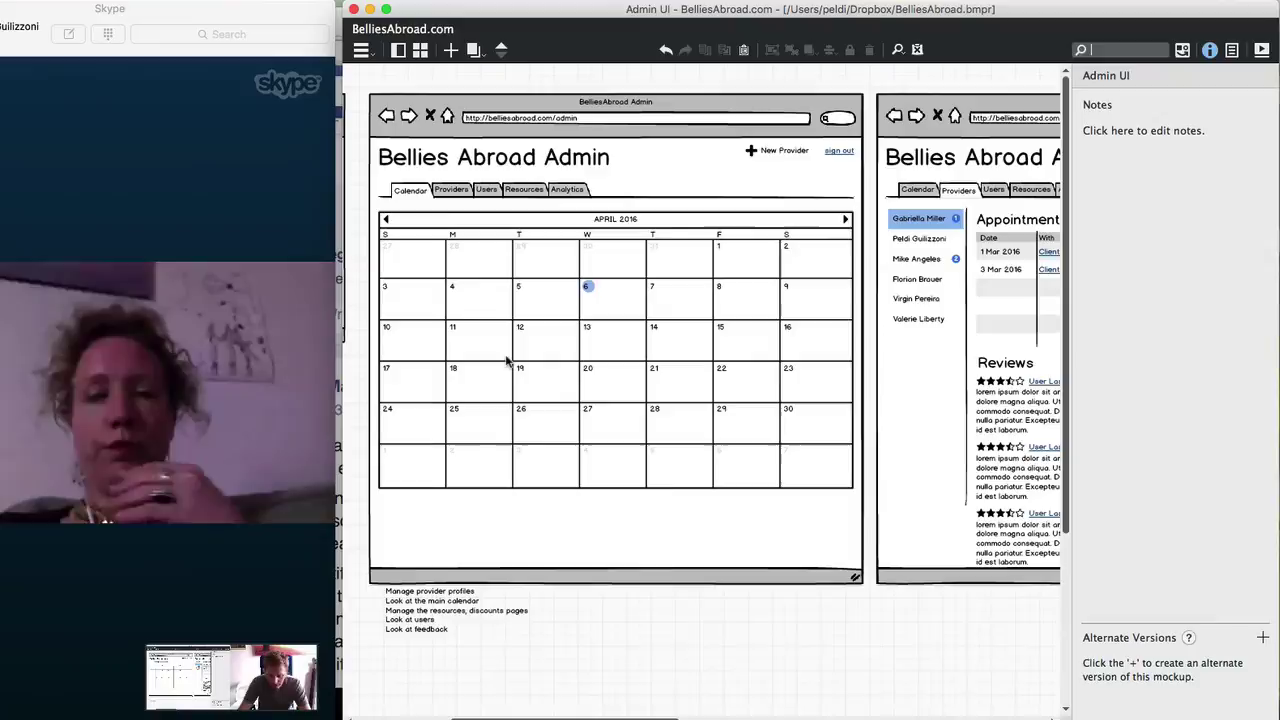
pyautogui.write('la')
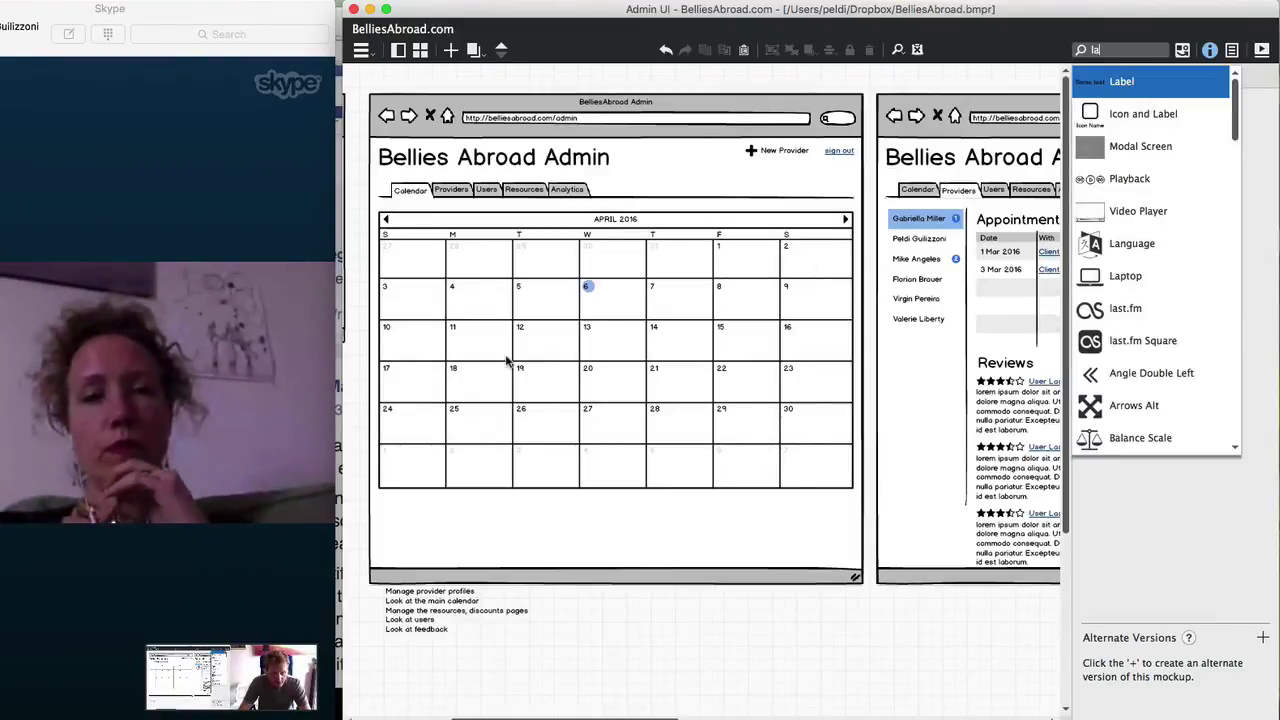
pyautogui.press('BackSpace')
pyautogui.press('BackSpace')
pyautogui.write('link')
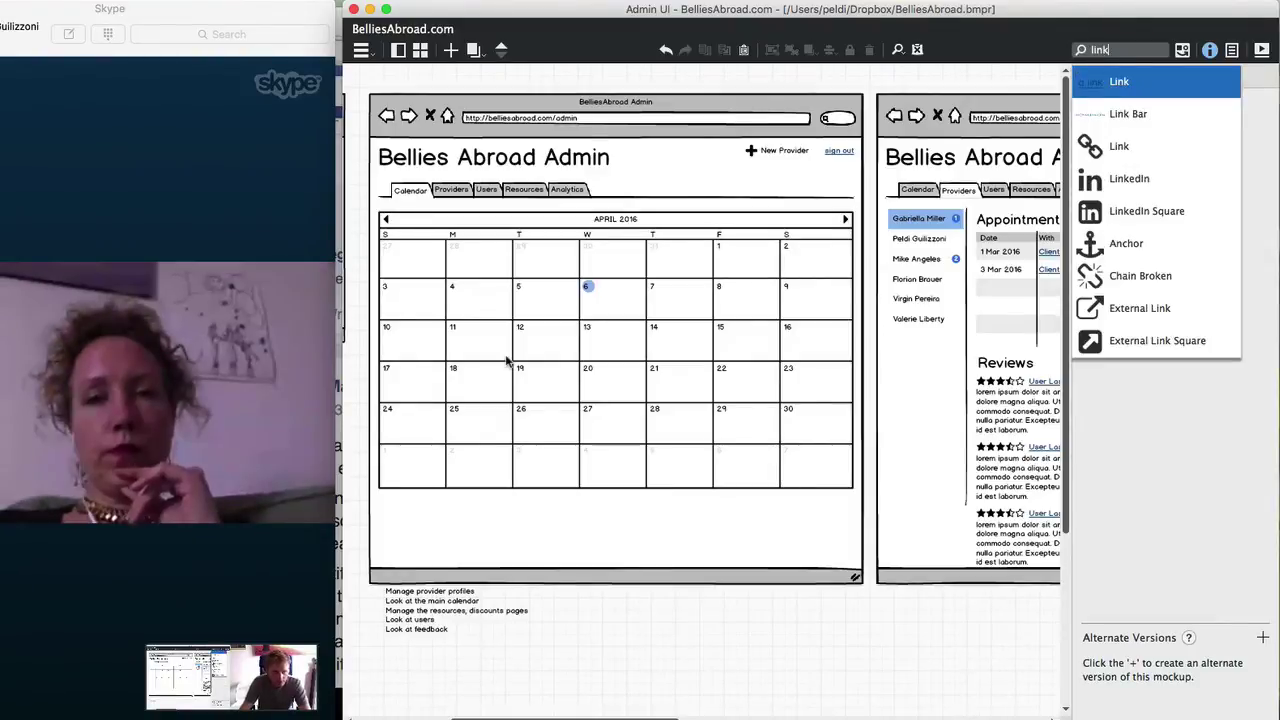
pyautogui.press('Return')
pyautogui.moveTo(383, 103); pyautogui.dragTo(597, 338)
pyautogui.doubleClick(596, 342)
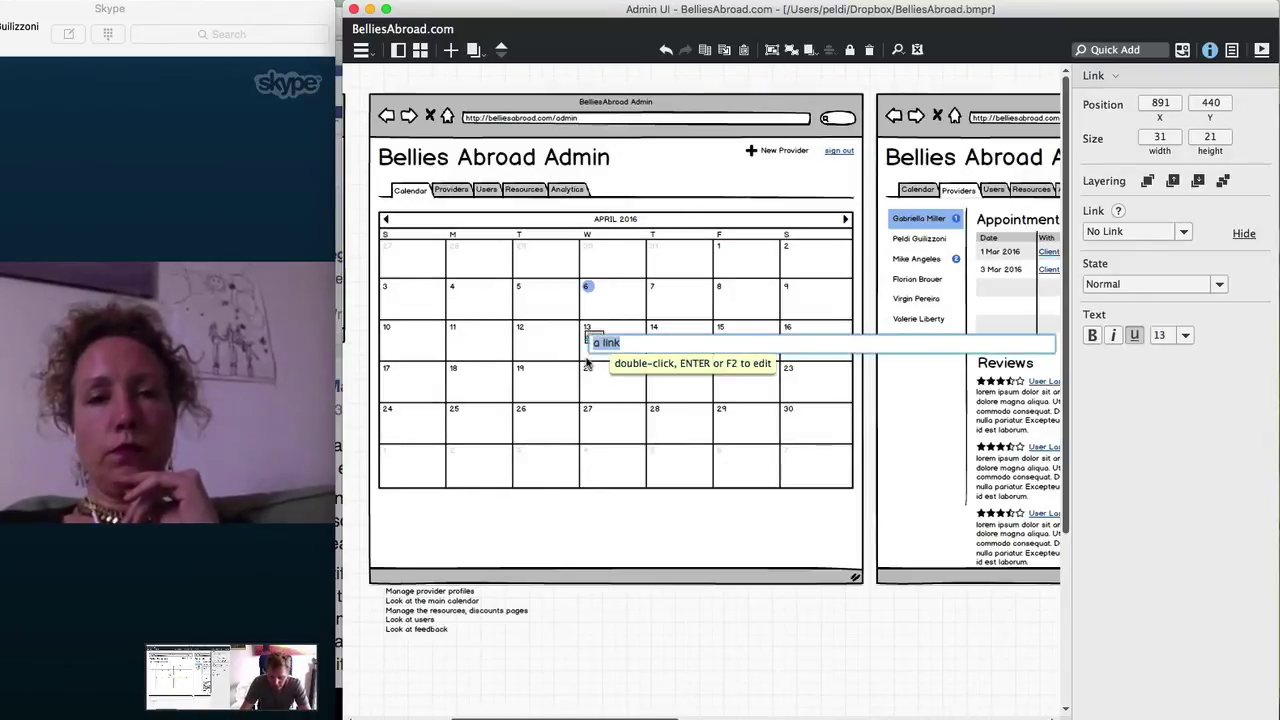
pyautogui.write('10:00am:')
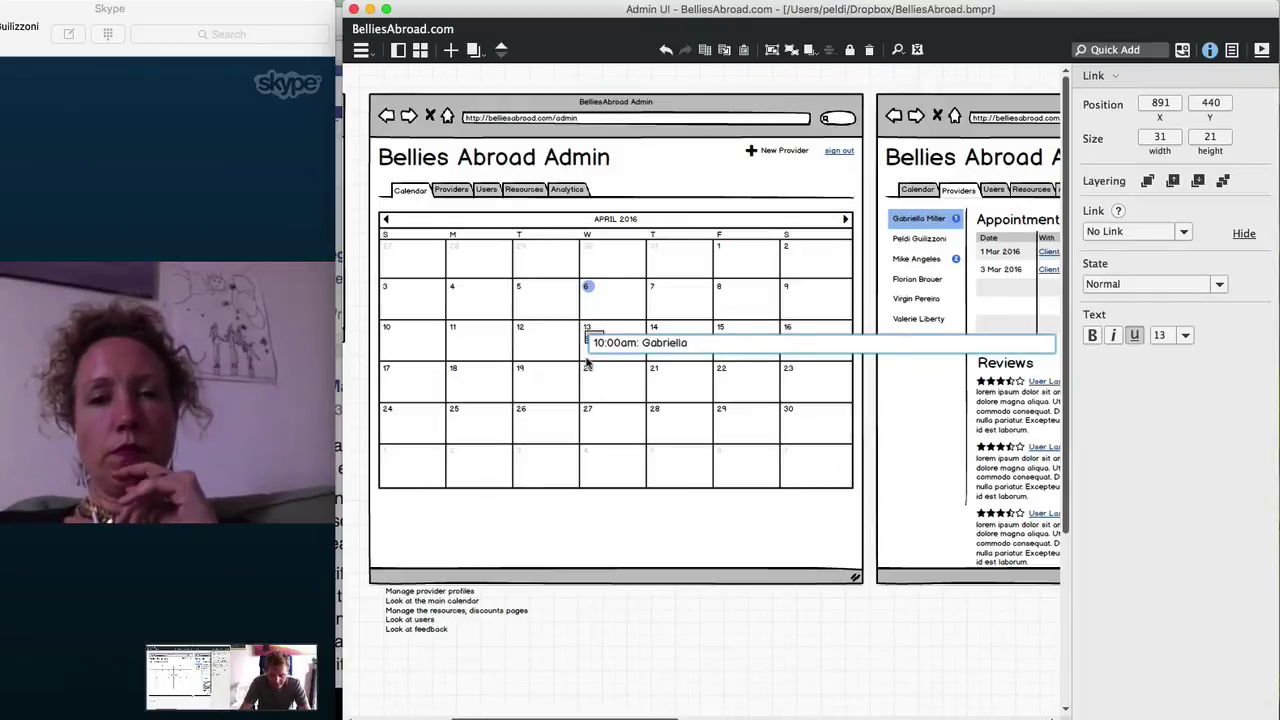
pyautogui.press('Return')
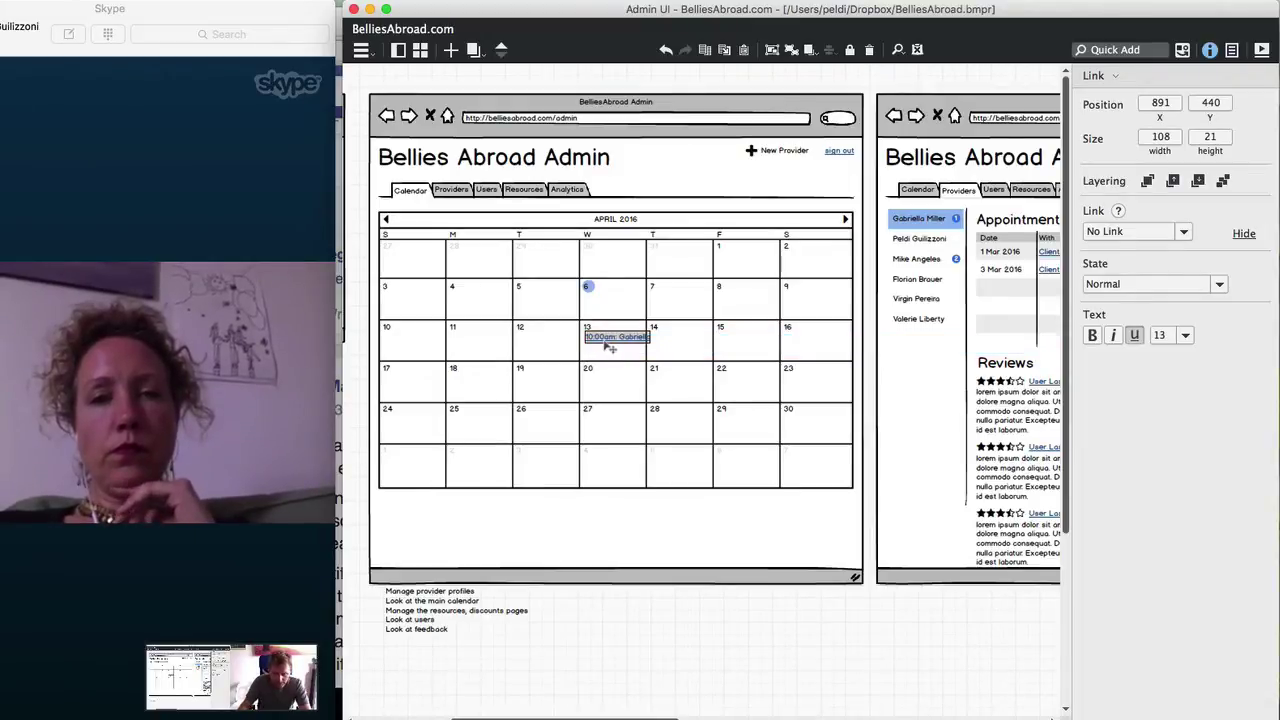
# Duplicate the link and change the copy to a 10:00am appointment for Mike
pyautogui.moveTo(610, 347); pyautogui.dragTo(609, 354)
pyautogui.doubleClick(611, 350)
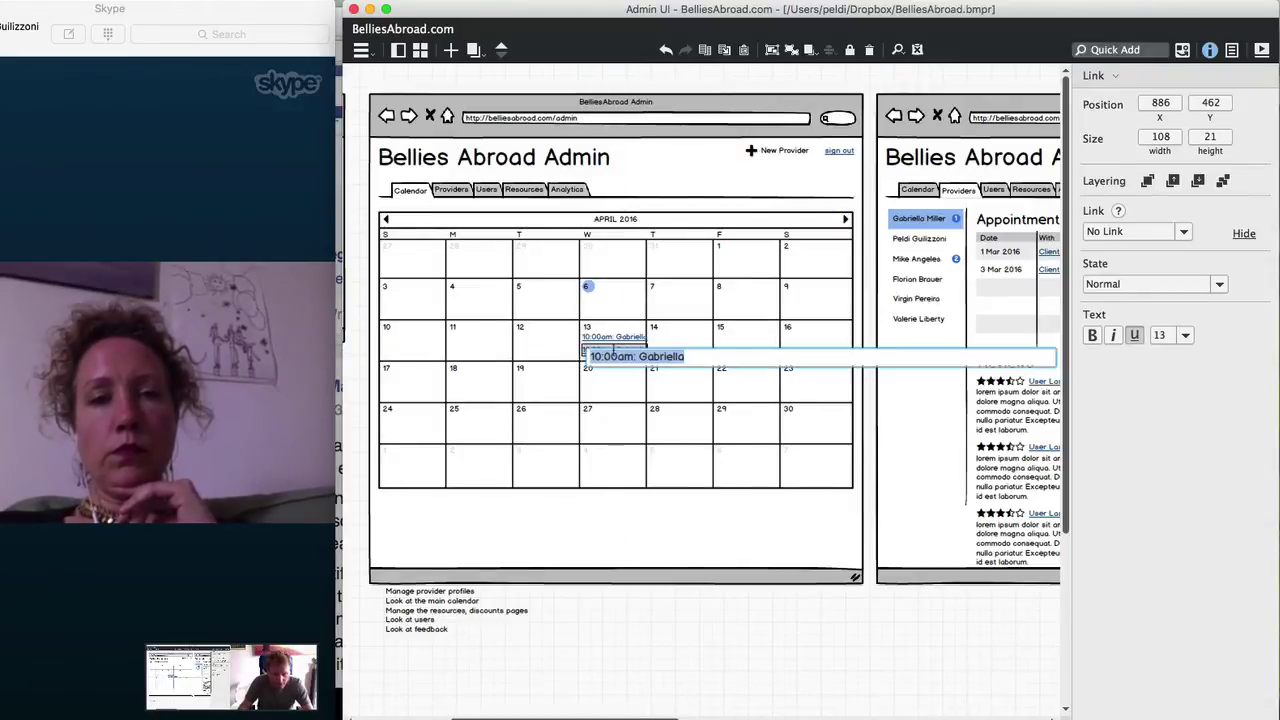
pyautogui.click(612, 357)
pyautogui.doubleClick(655, 357)
pyautogui.write('Mike')
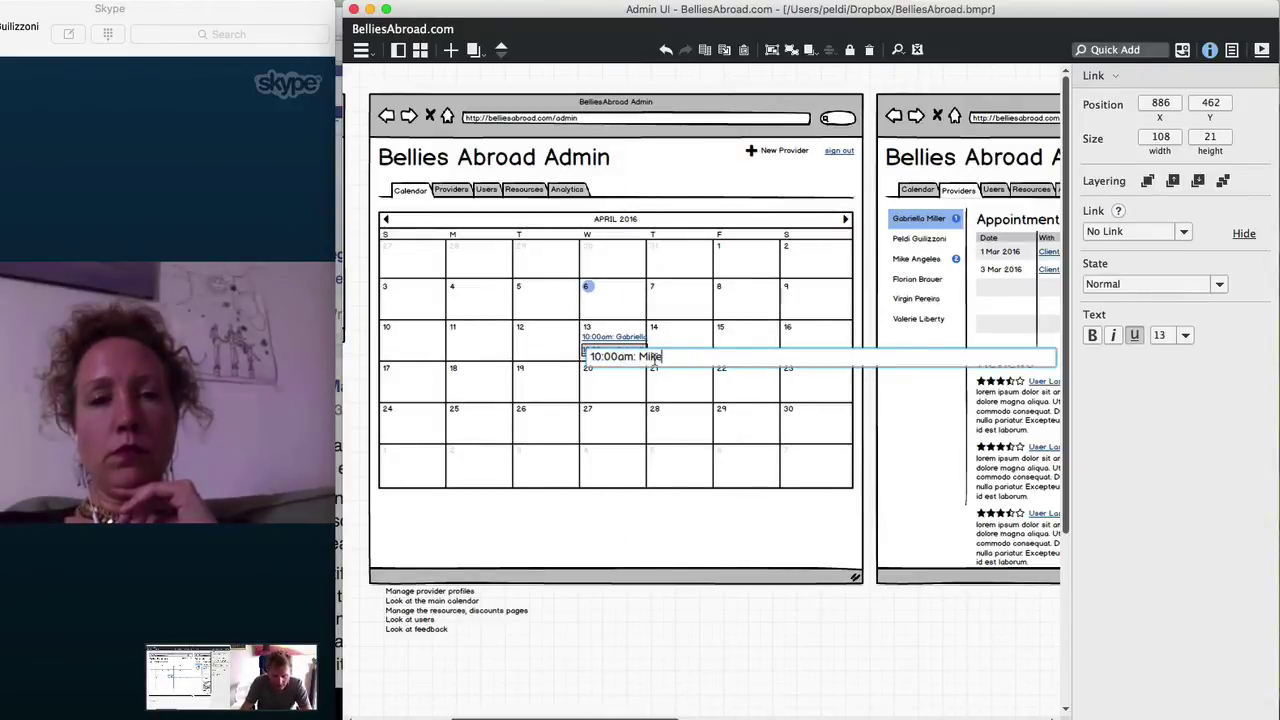
pyautogui.click(600, 356)
pyautogui.press('BackSpace')
pyautogui.write('1')
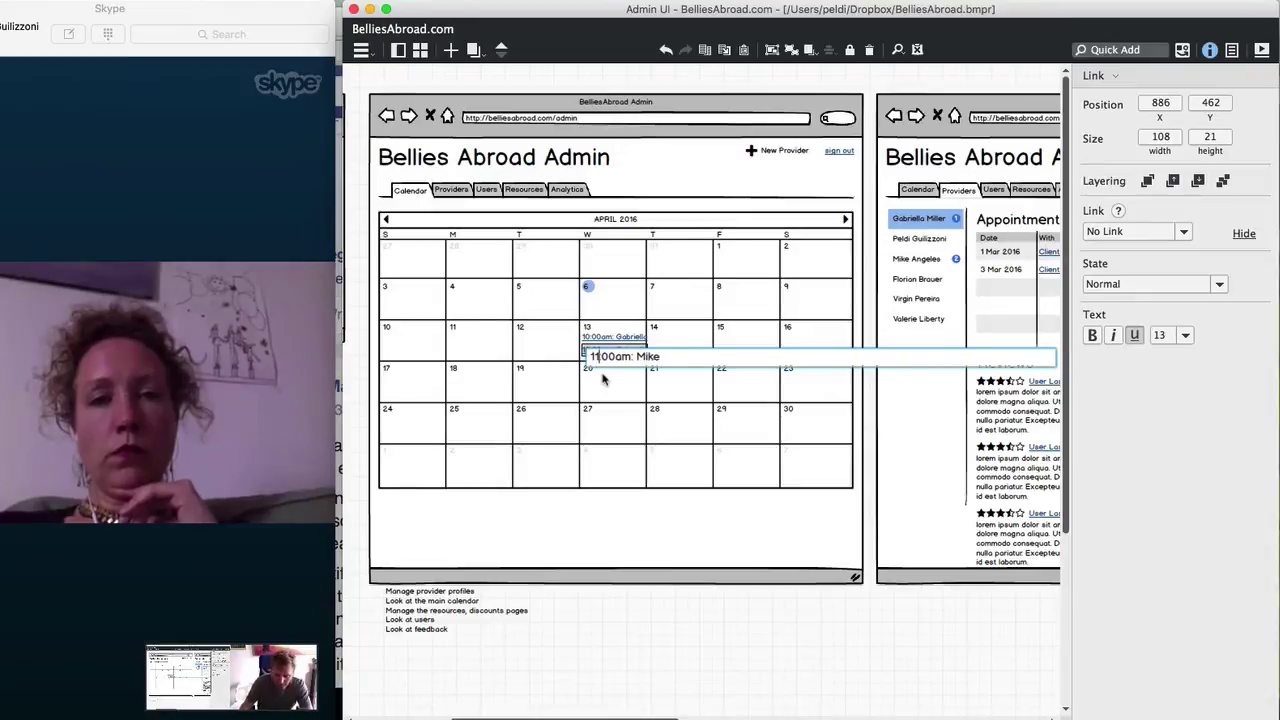
pyautogui.press('BackSpace')
pyautogui.write('0')
pyautogui.press('Return')
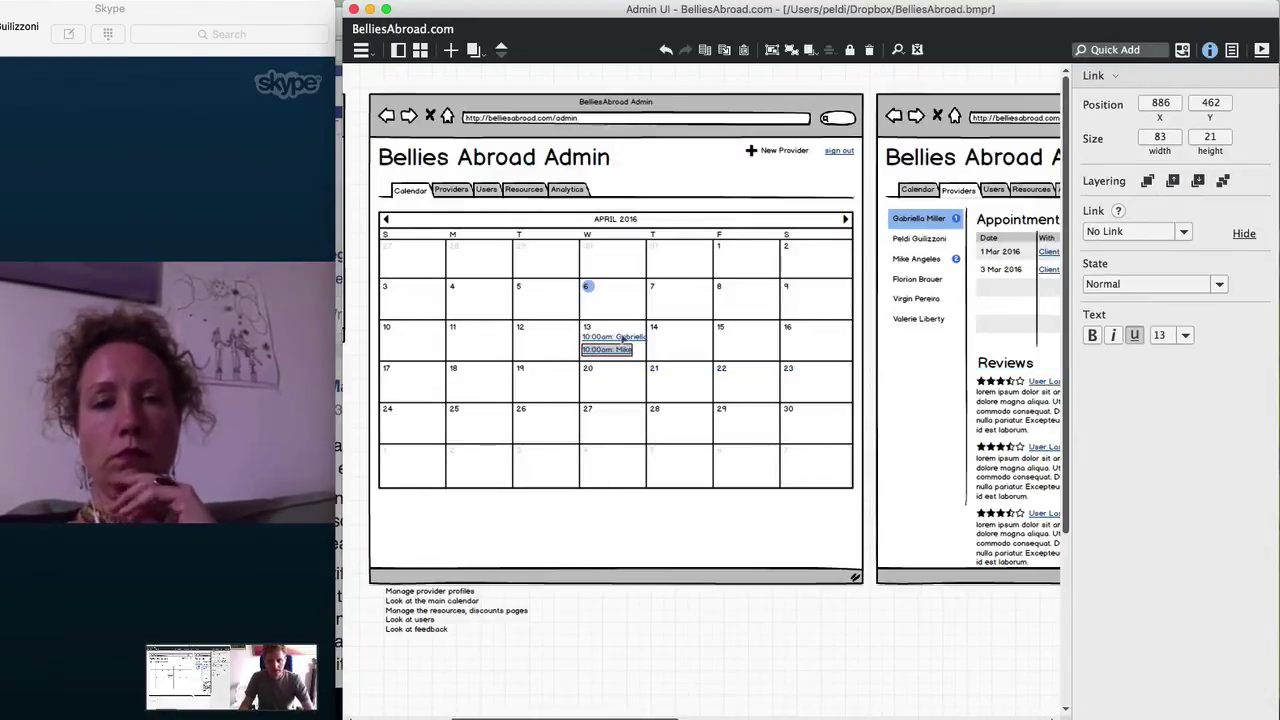
pyautogui.click(599, 525)
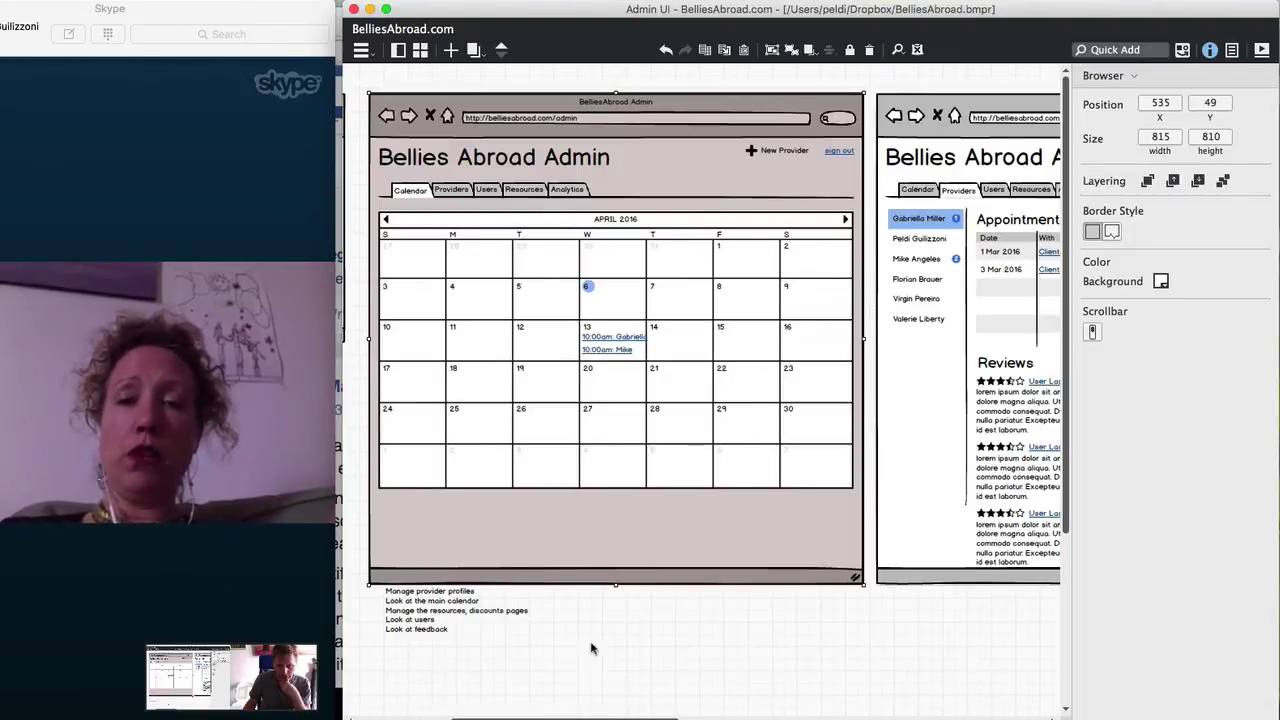
# Convert Mike's appointment link to a Label and colour its text purple
pyautogui.click(610, 348)
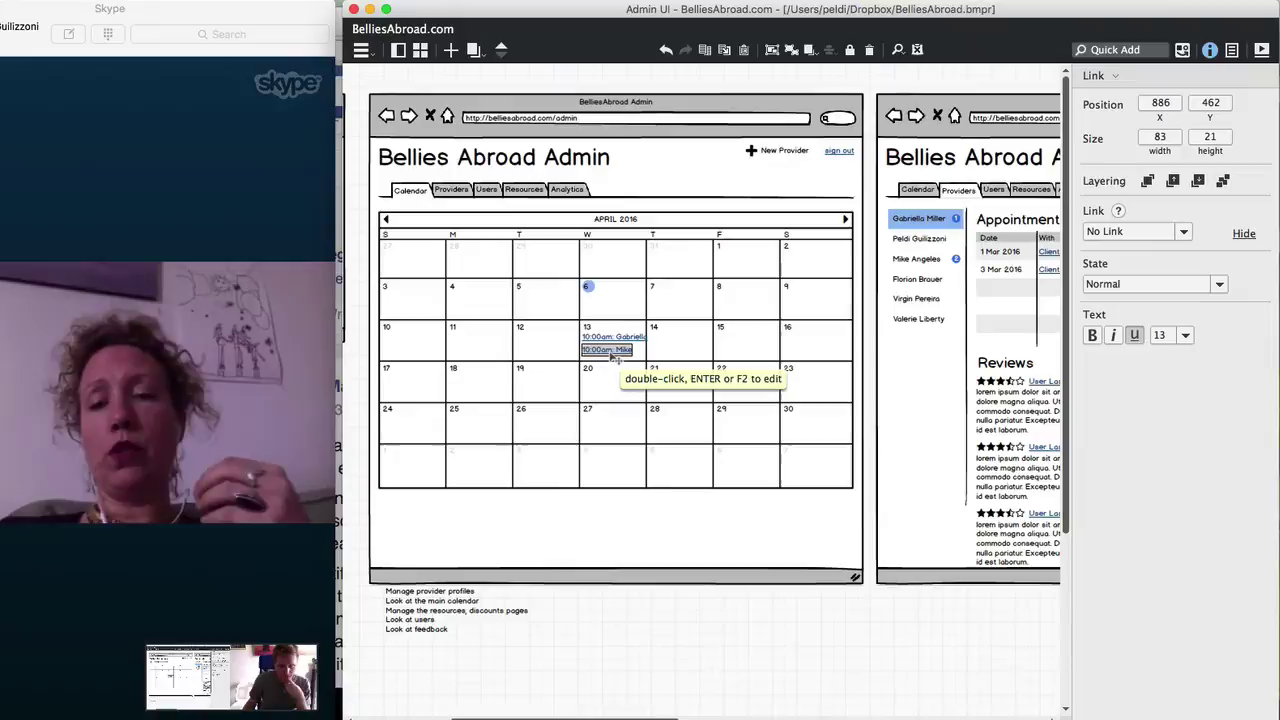
pyautogui.press('super+t')
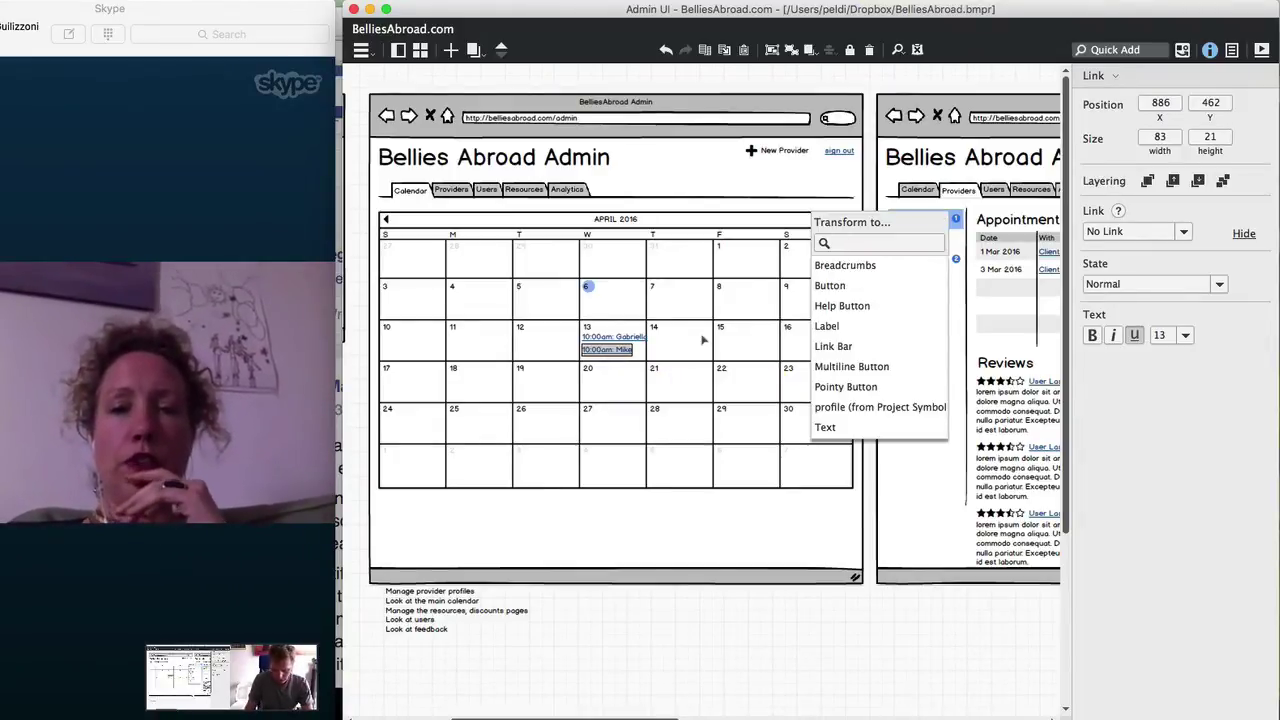
pyautogui.write('la')
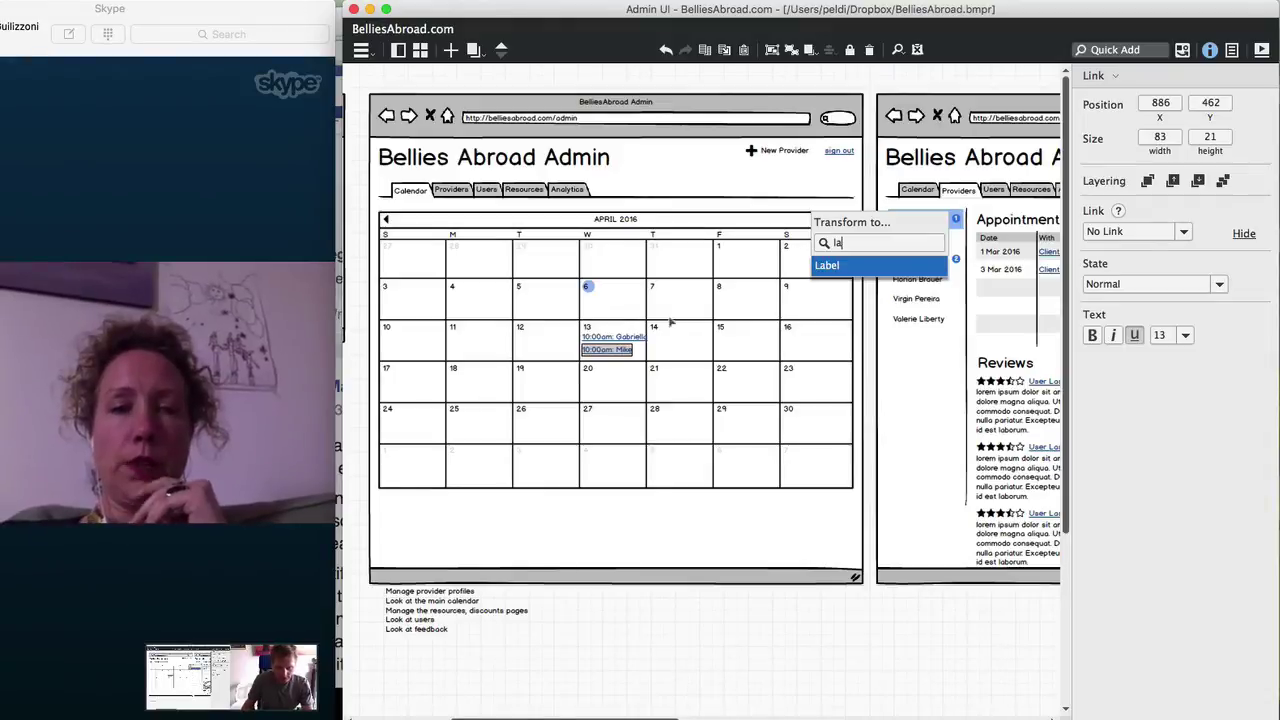
pyautogui.press('Return')
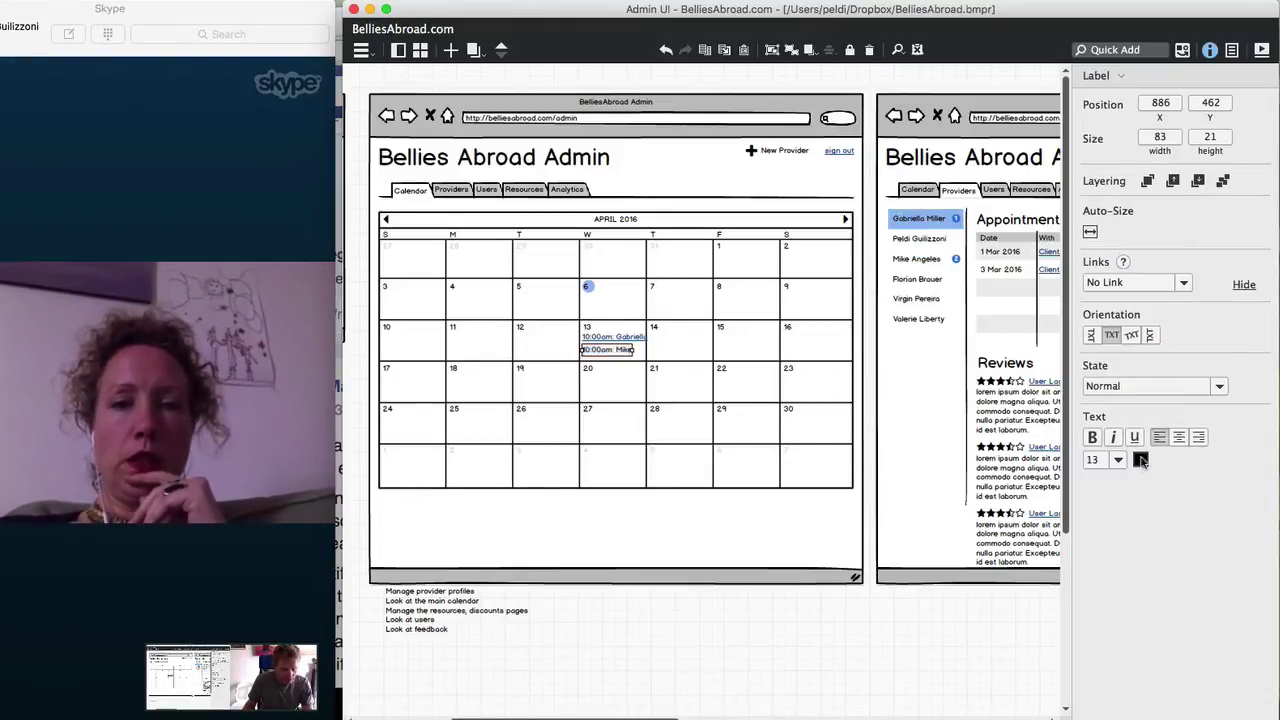
pyautogui.click(1141, 460)
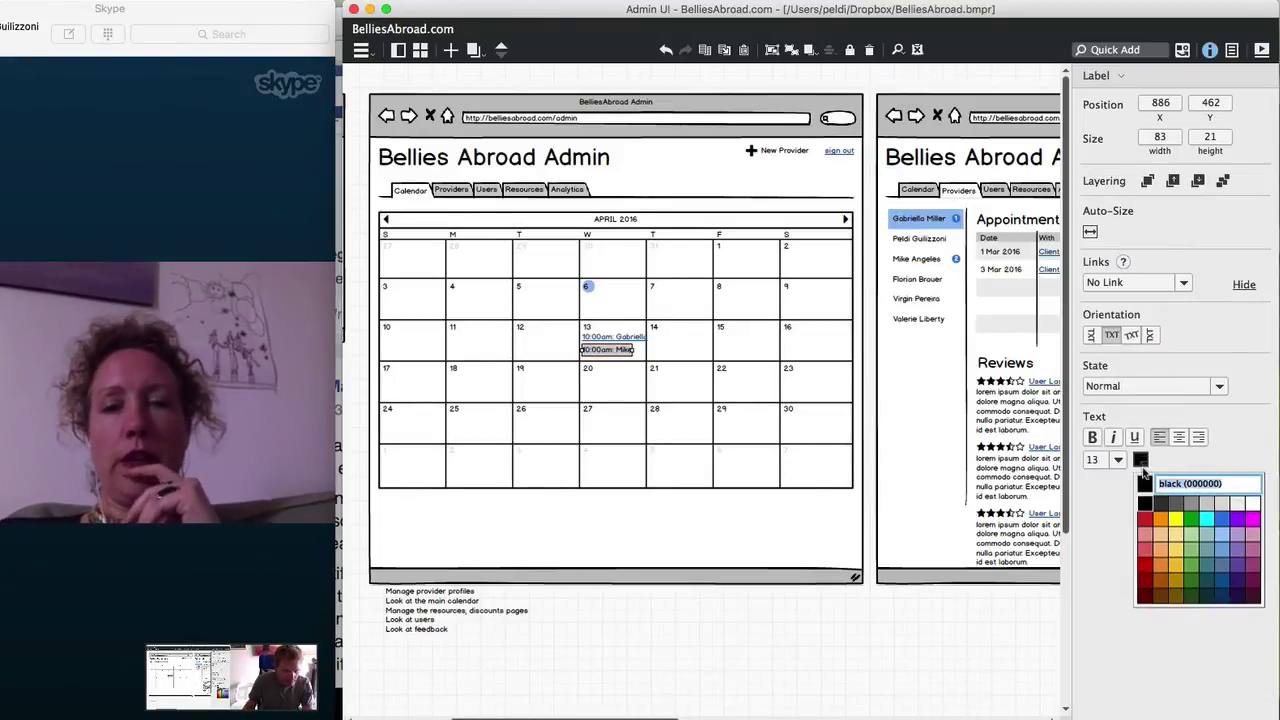
pyautogui.click(1237, 520)
# Convert Gabriella's appointment link to a Label and colour its text green
pyautogui.click(631, 341)
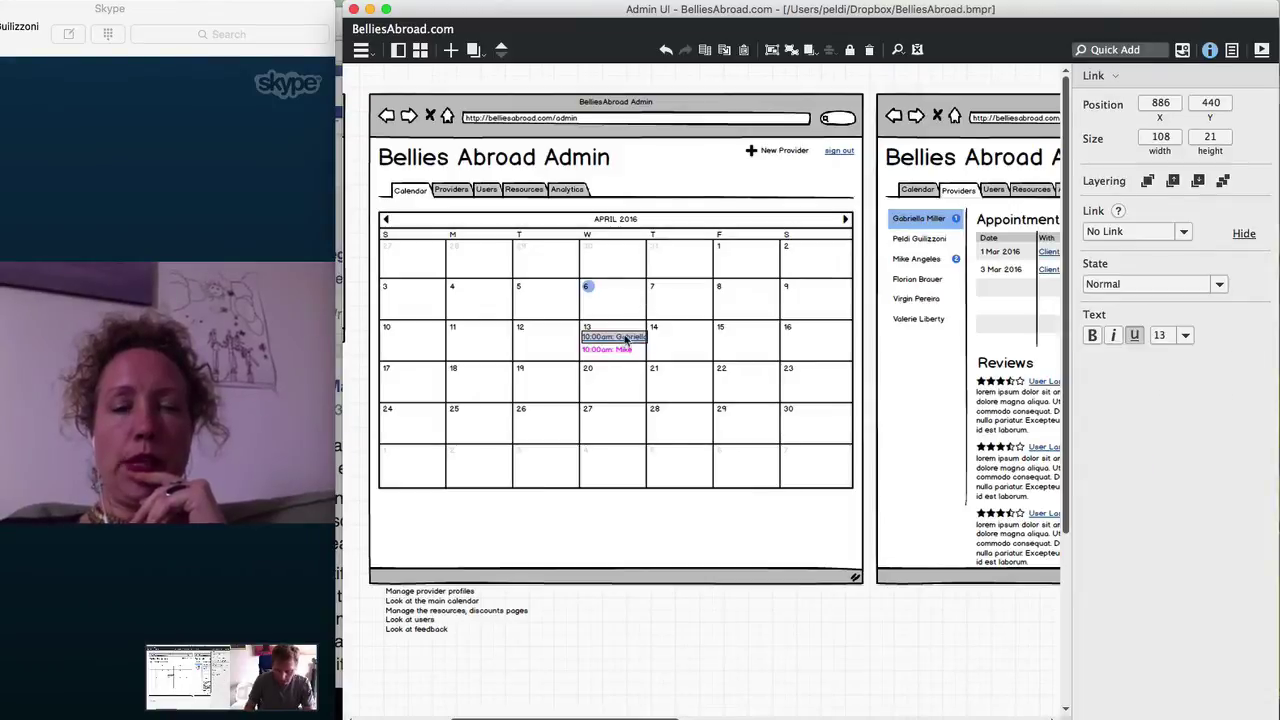
pyautogui.press('super+t')
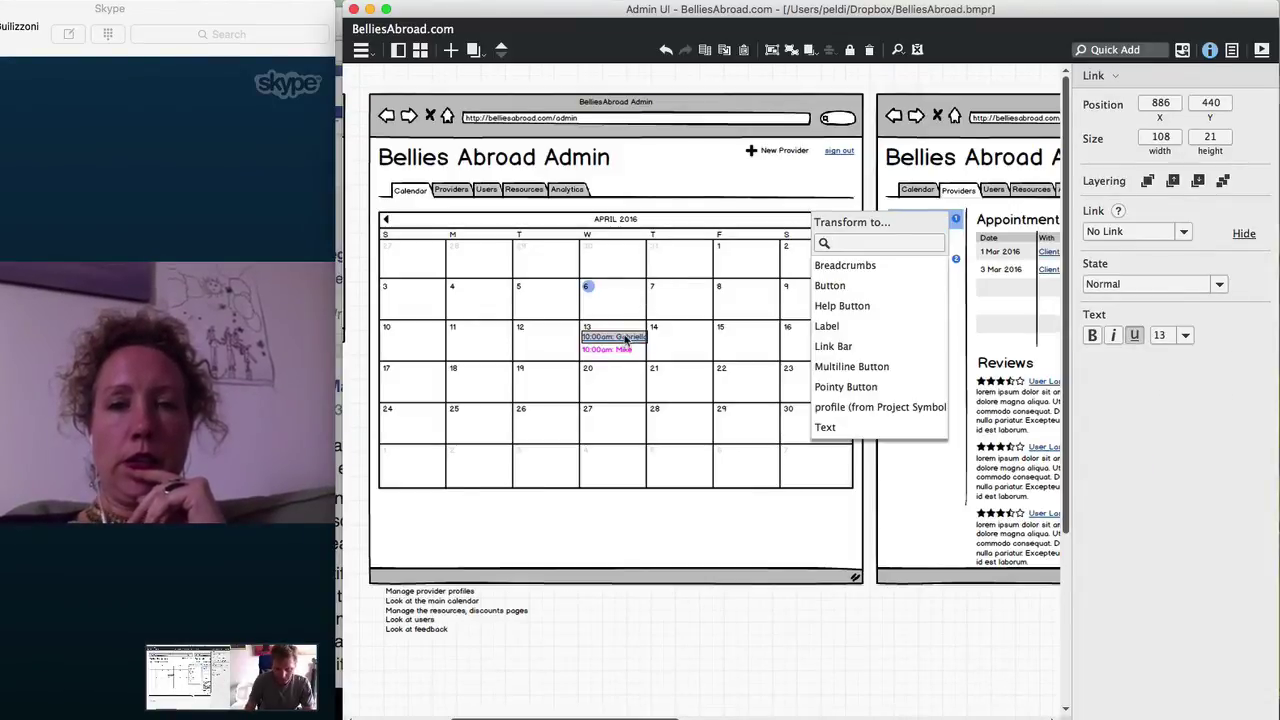
pyautogui.write('label')
pyautogui.press('Return')
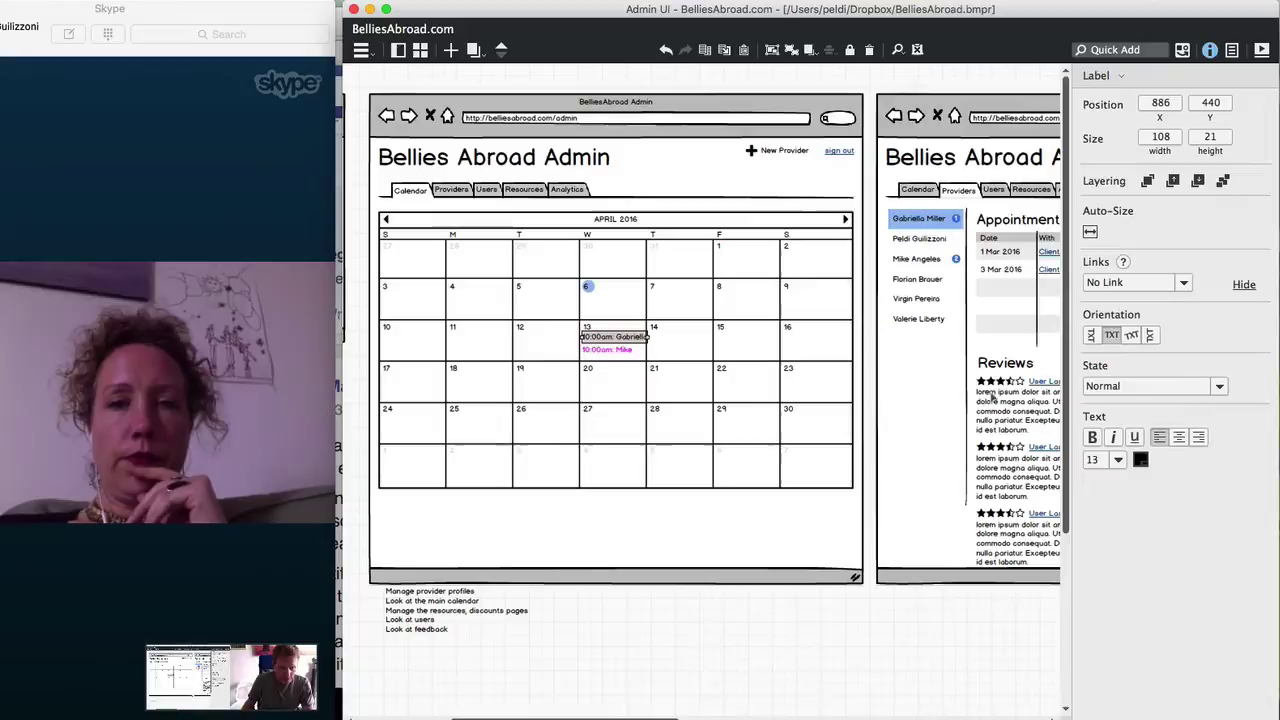
pyautogui.click(1141, 460)
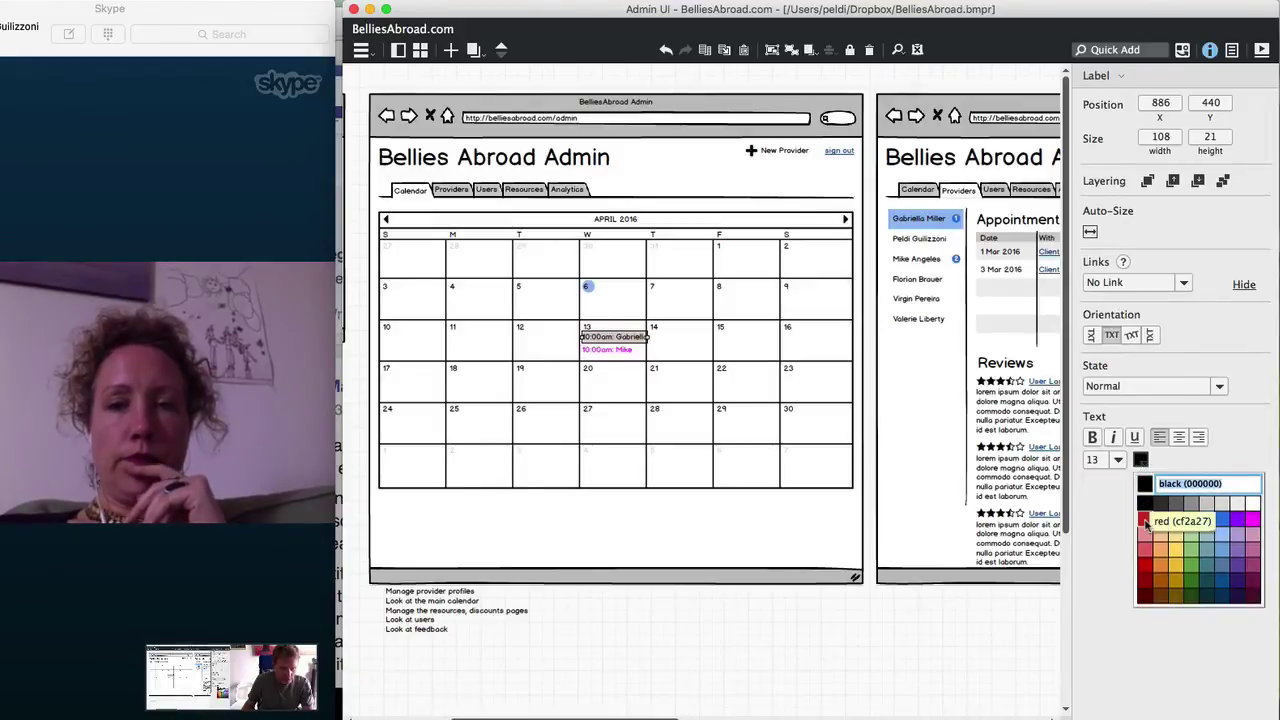
pyautogui.click(1192, 521)
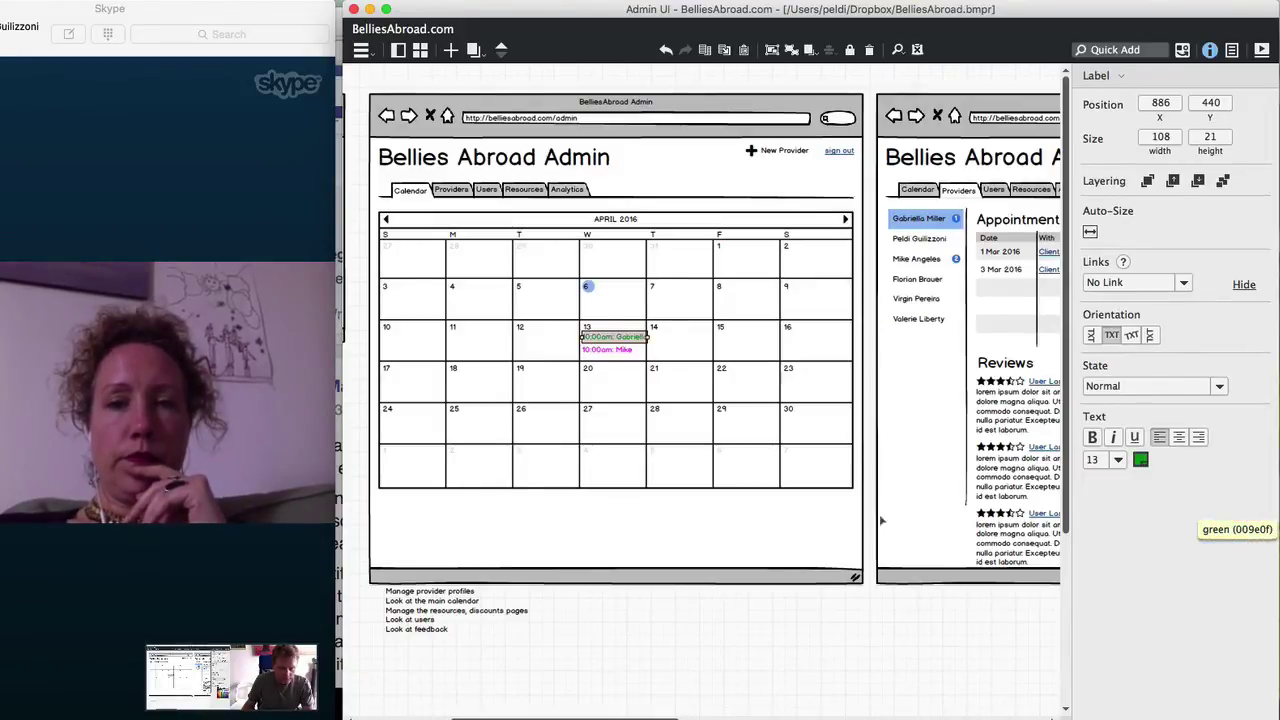
# Copy both appointment labels onto the April 7 cell
pyautogui.click(582, 638)
pyautogui.click(604, 350)
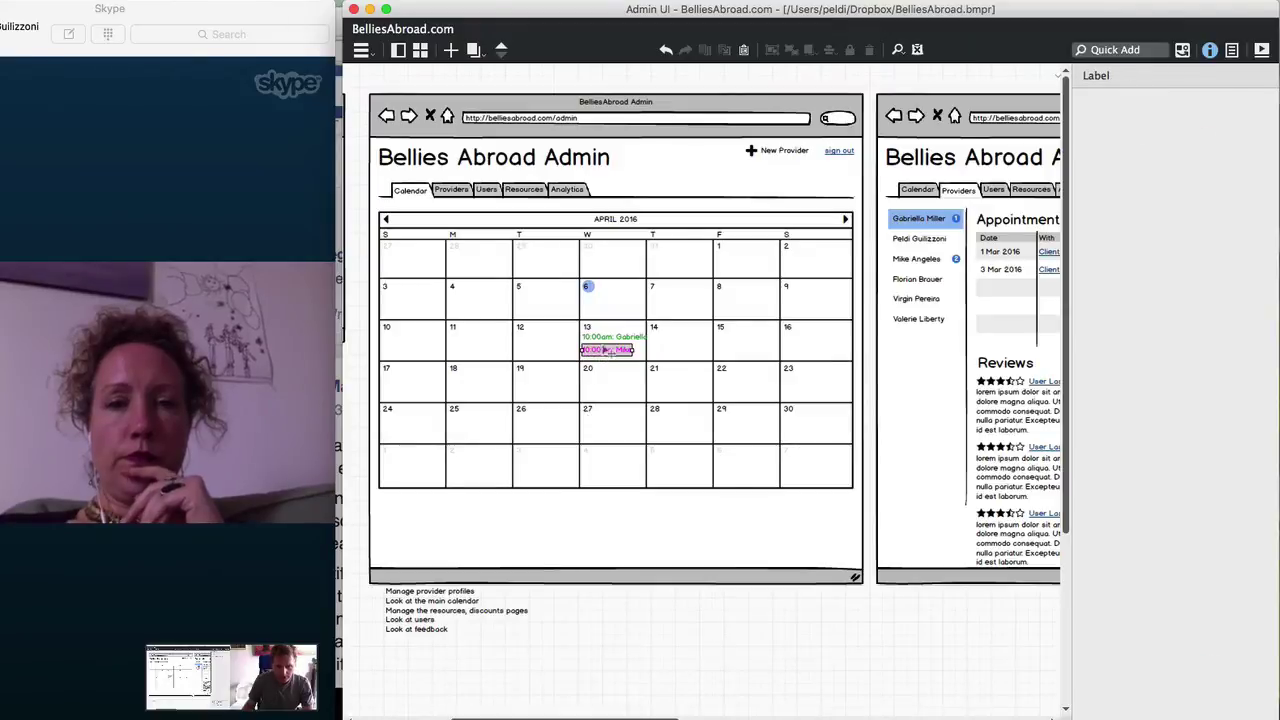
pyautogui.keyDown('shift'); pyautogui.click(617, 342); pyautogui.keyUp('shift')
pyautogui.moveTo(617, 342); pyautogui.dragTo(748, 385)
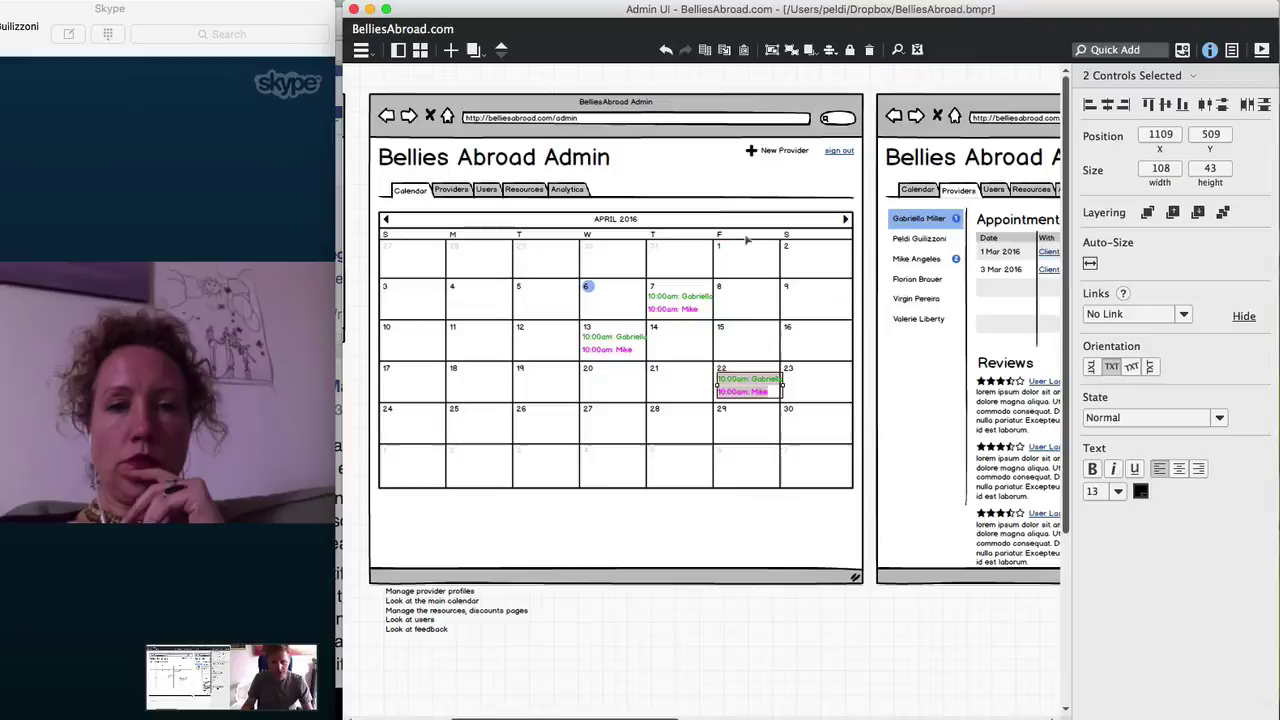
# Quick Add a Button Bar reading Month, Week, Day above the calendar's top right
pyautogui.press('super+f')
pyautogui.write('butt')
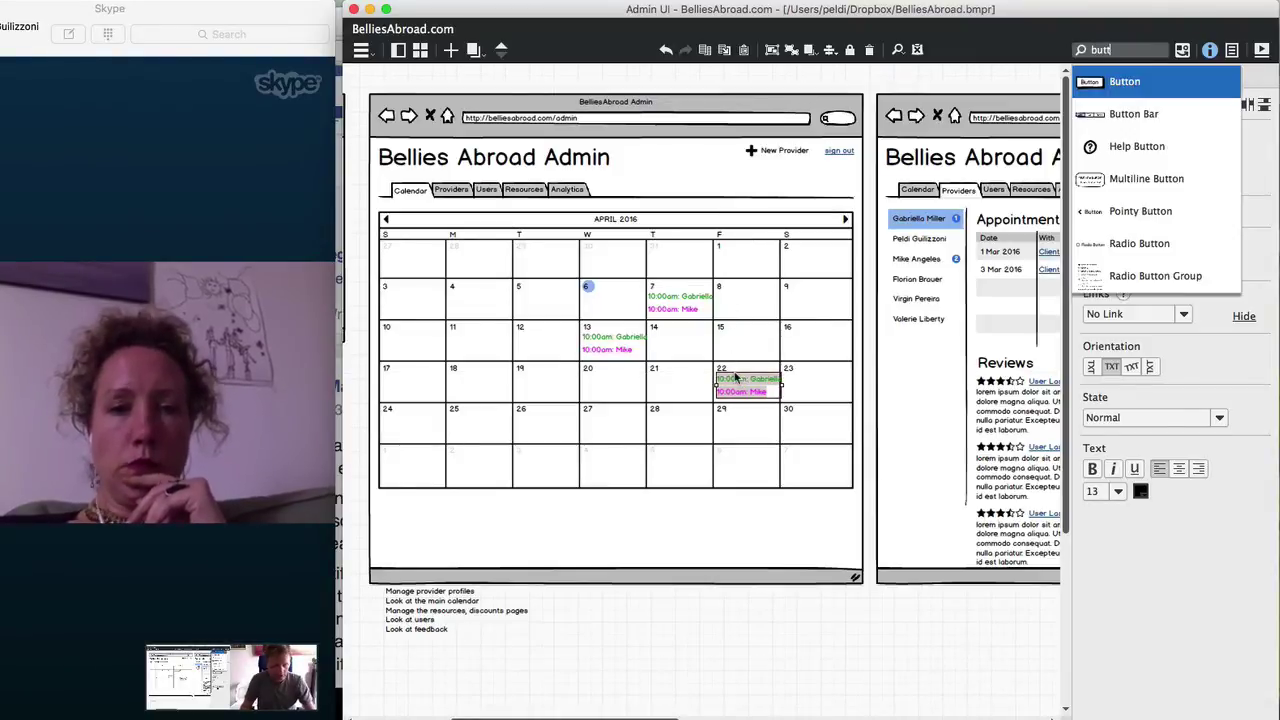
pyautogui.press('Down')
pyautogui.press('Return')
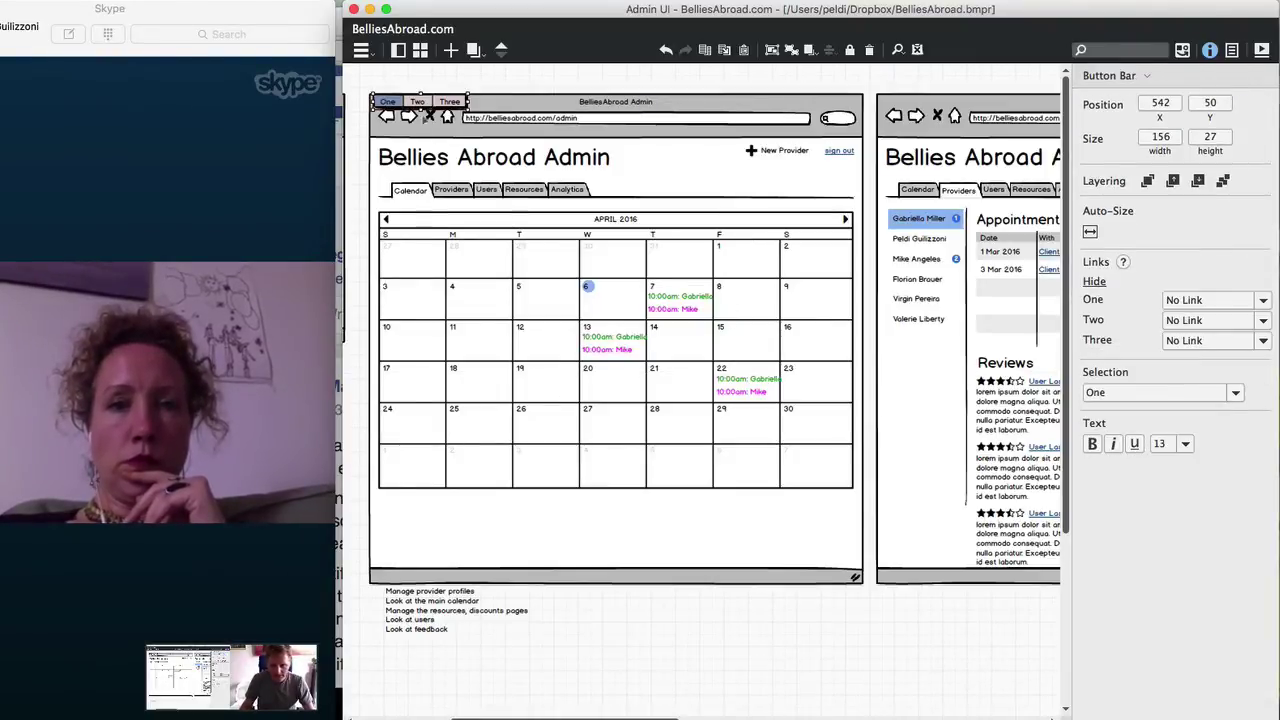
pyautogui.moveTo(380, 102); pyautogui.dragTo(773, 210)
pyautogui.press('Return')
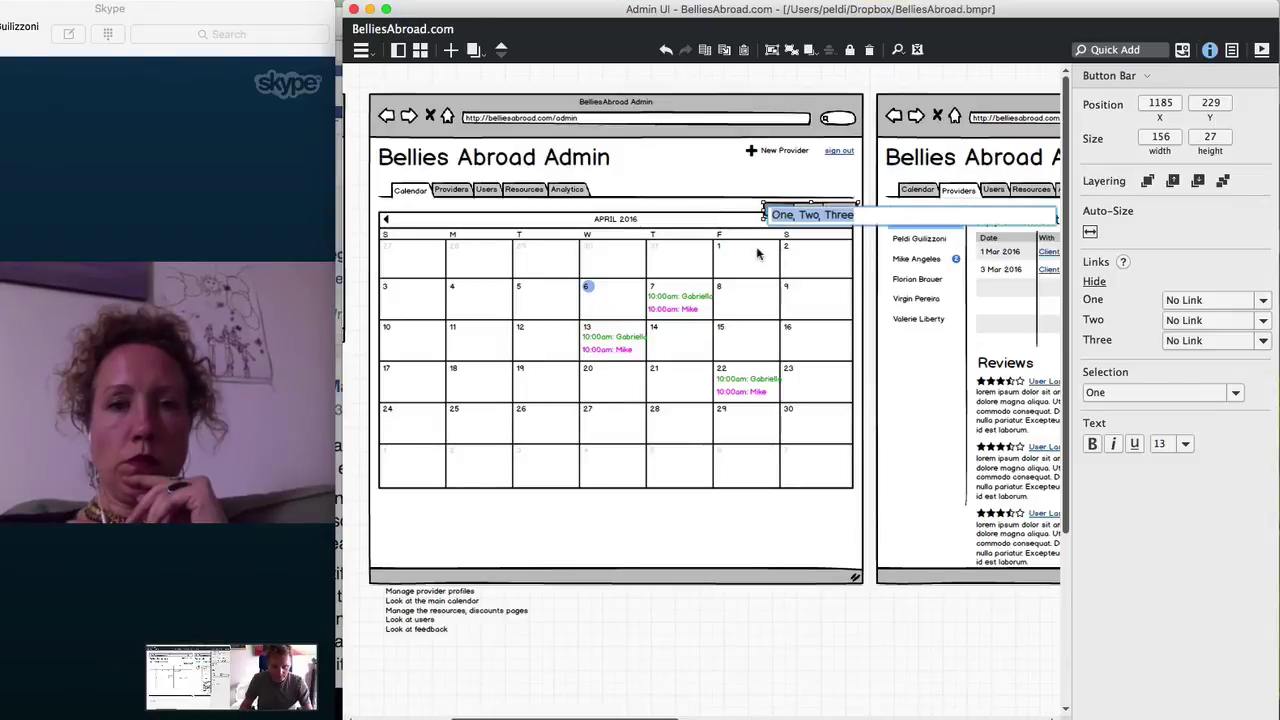
pyautogui.write('Month, Week, Day')
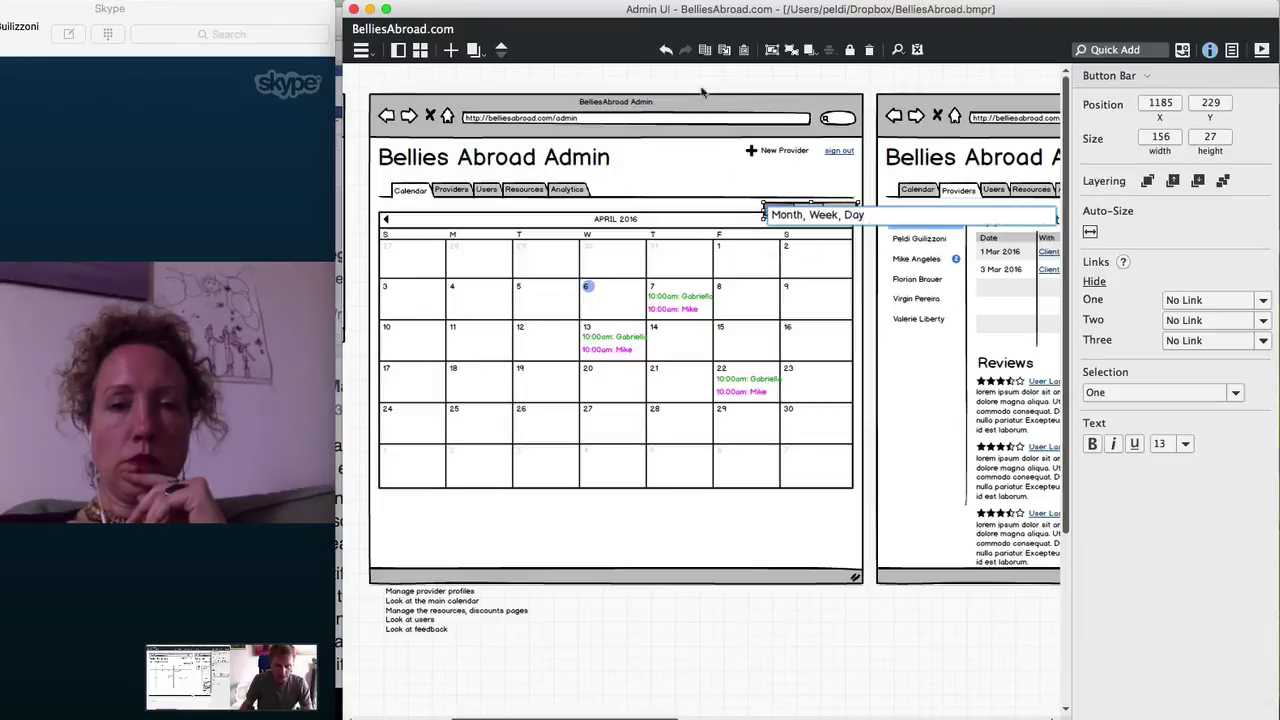
pyautogui.press('Return')
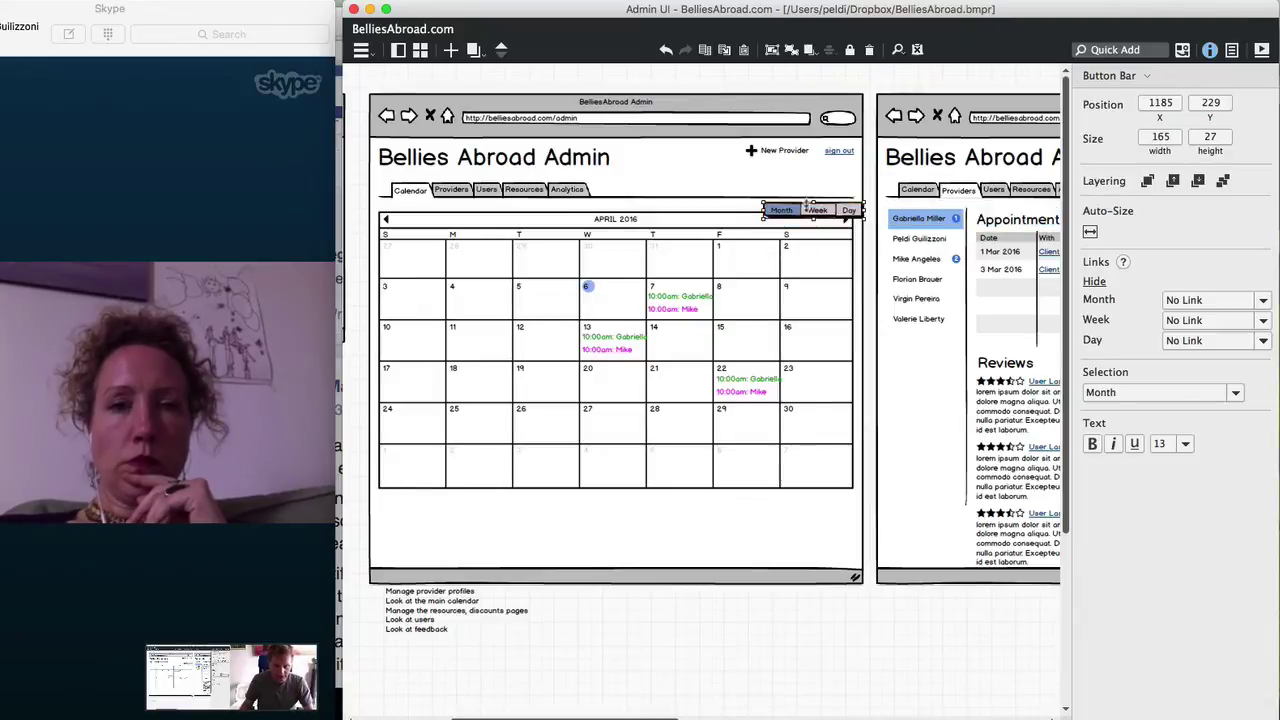
pyautogui.moveTo(812, 211)
pyautogui.mouseDown()
pyautogui.moveTo(790, 215)
pyautogui.moveTo(813, 207)
pyautogui.mouseUp()
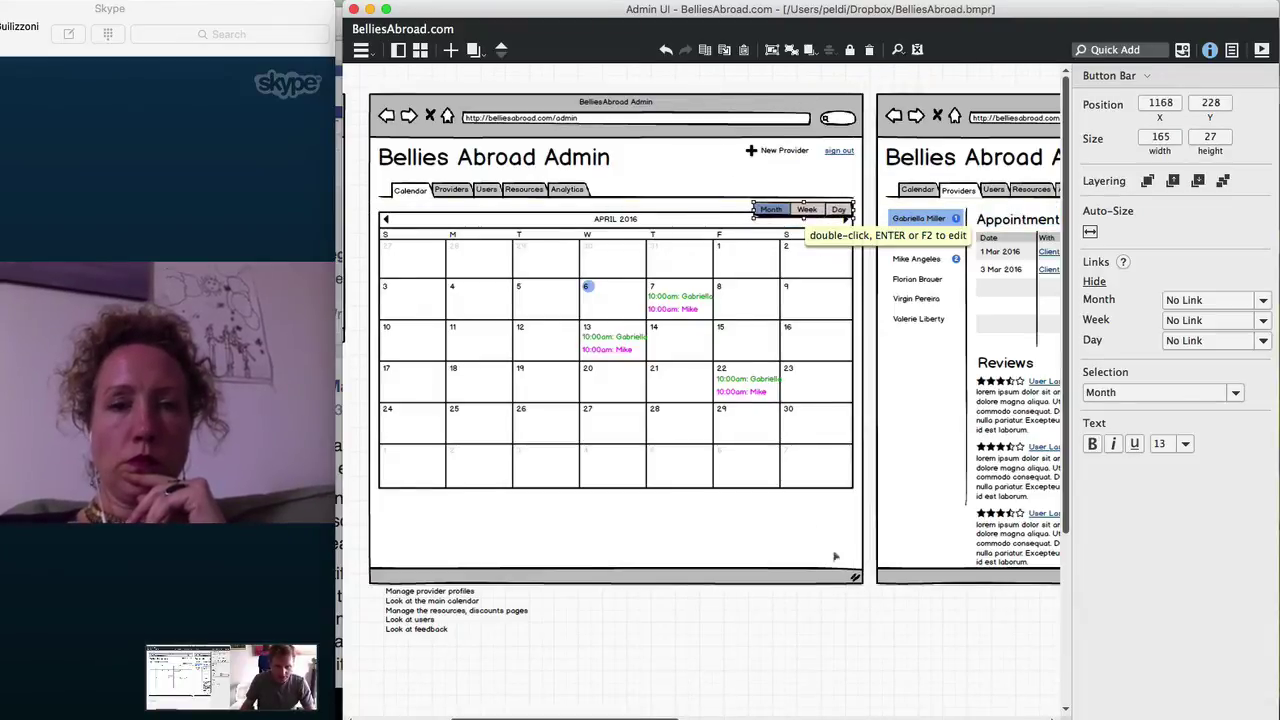
# Move the calendar widgets down and line the toggle bar up above them
pyautogui.moveTo(866, 512); pyautogui.dragTo(360, 205)
pyautogui.hotkey('shift', 'Down')
pyautogui.hotkey('shift', 'Down')
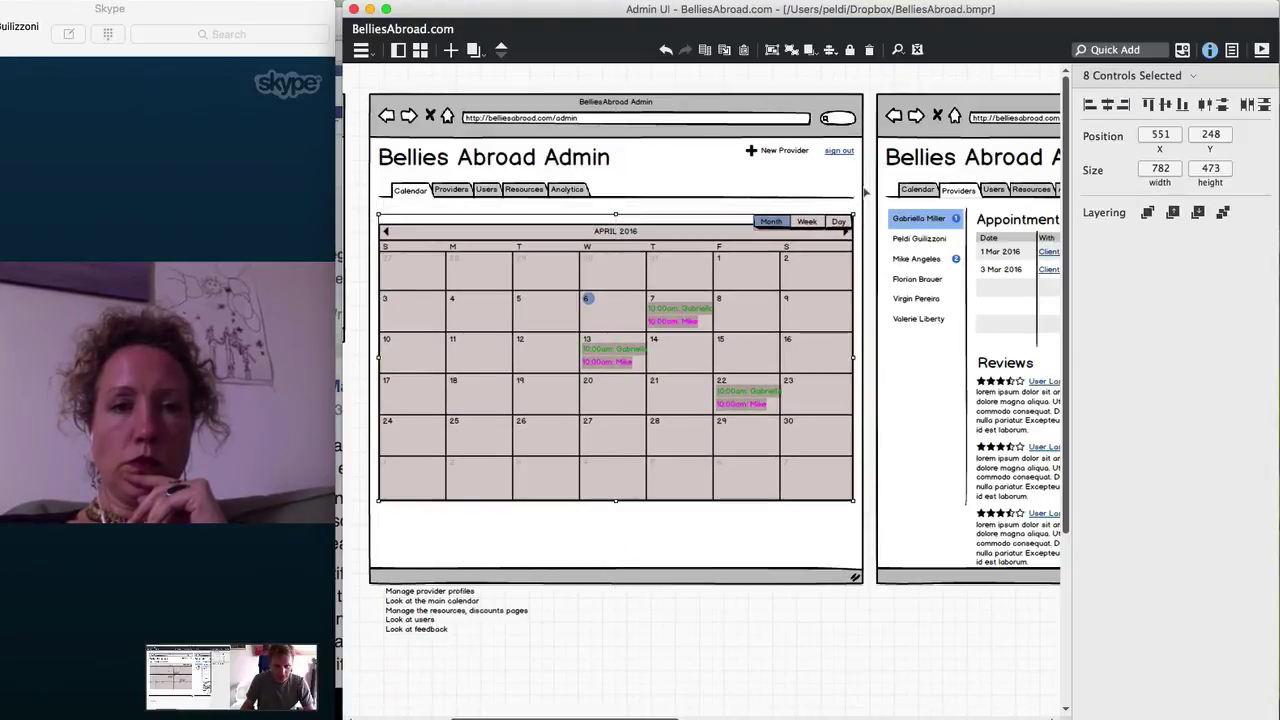
pyautogui.click(866, 190)
pyautogui.moveTo(808, 224); pyautogui.dragTo(812, 216)
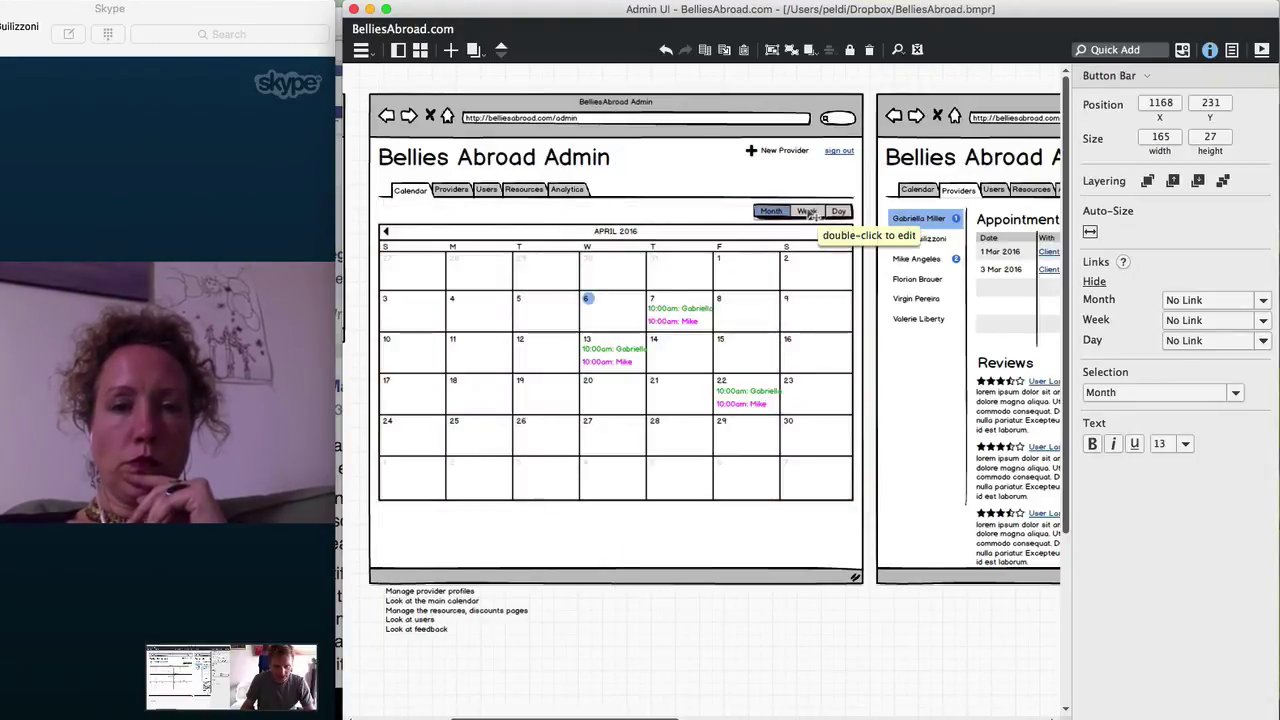
pyautogui.press('Up')
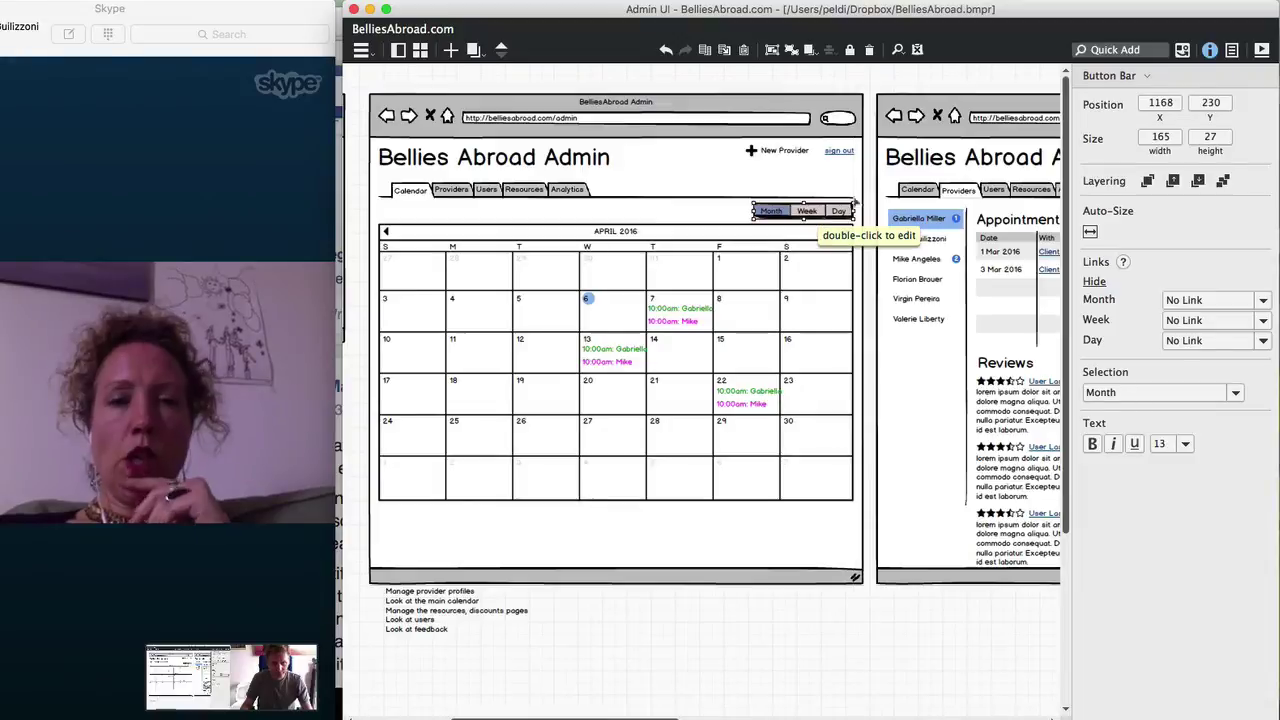
pyautogui.click(827, 85)
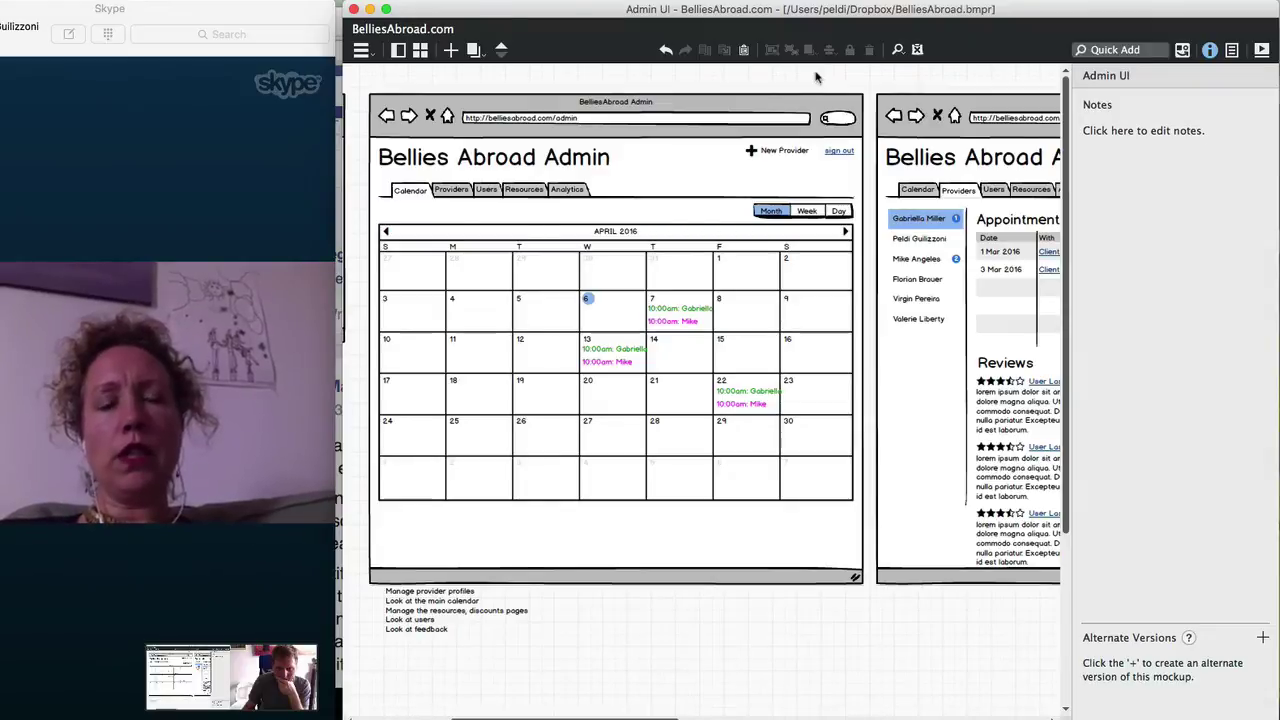
# Add 'List' to the toggle so it reads List, Month, Week, Day, shifted left to fit
pyautogui.doubleClick(799, 212)
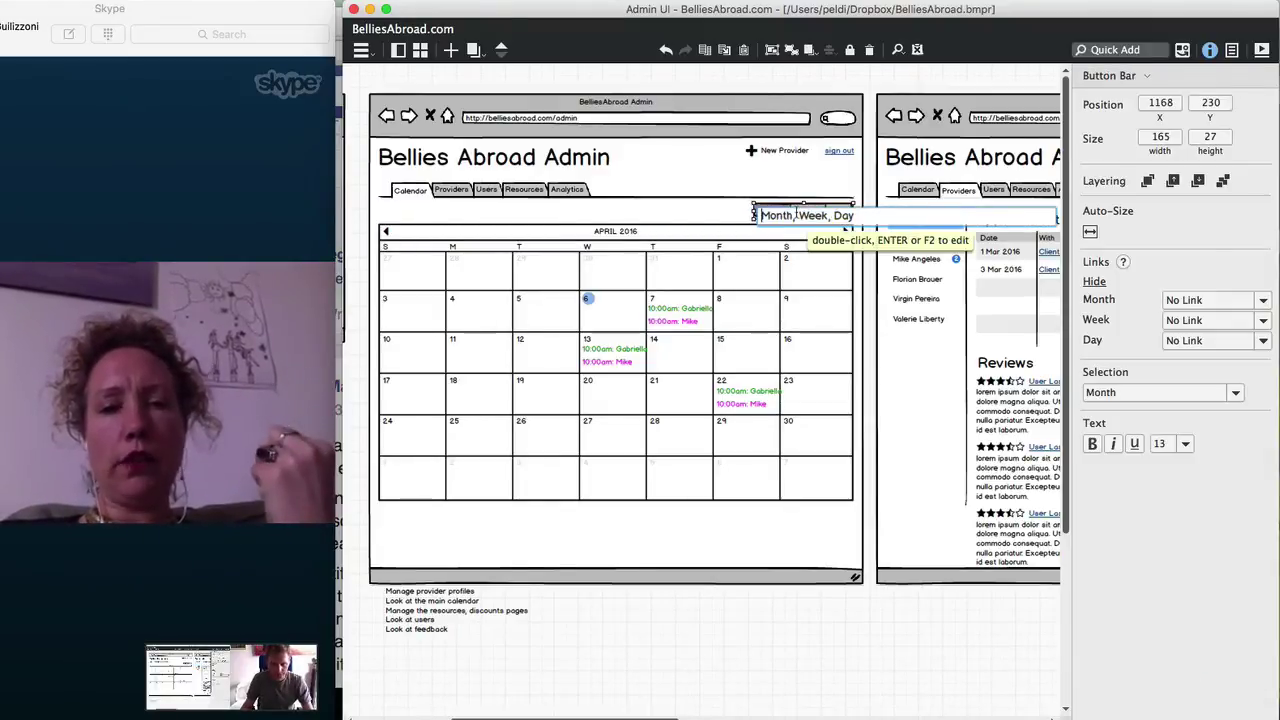
pyautogui.write('List,')
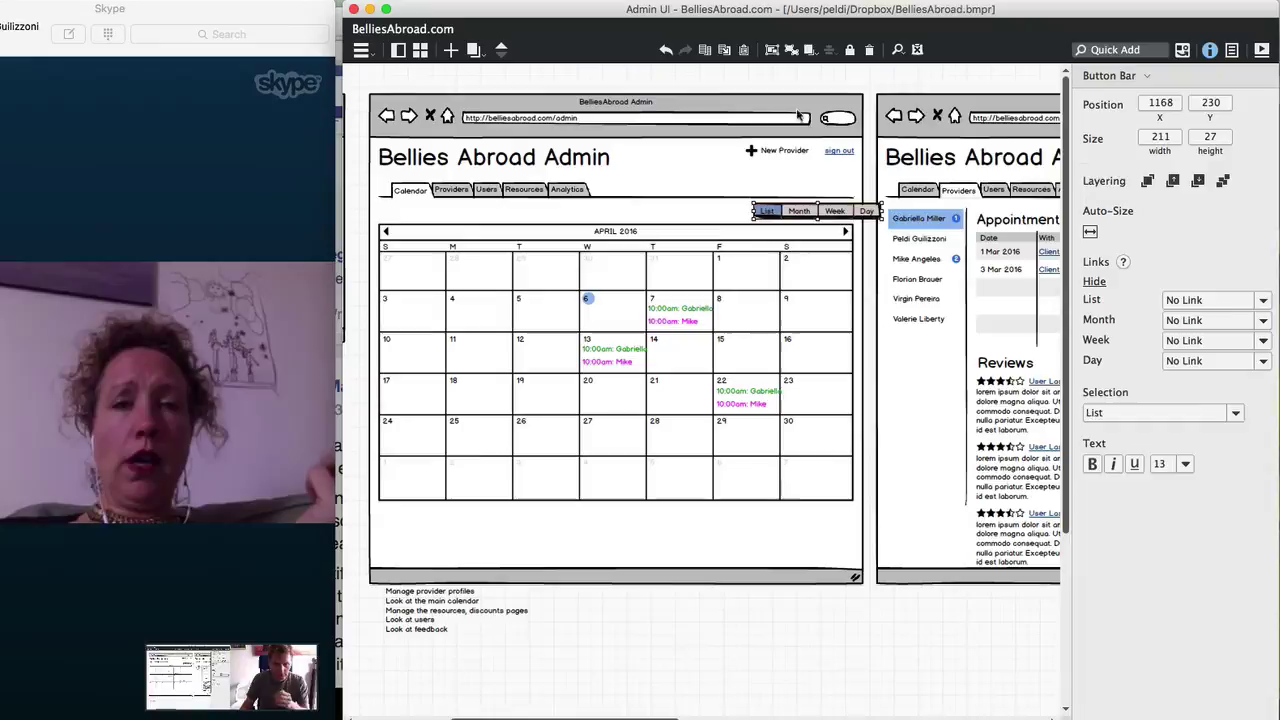
pyautogui.press('Return')
pyautogui.moveTo(832, 218); pyautogui.dragTo(784, 219)
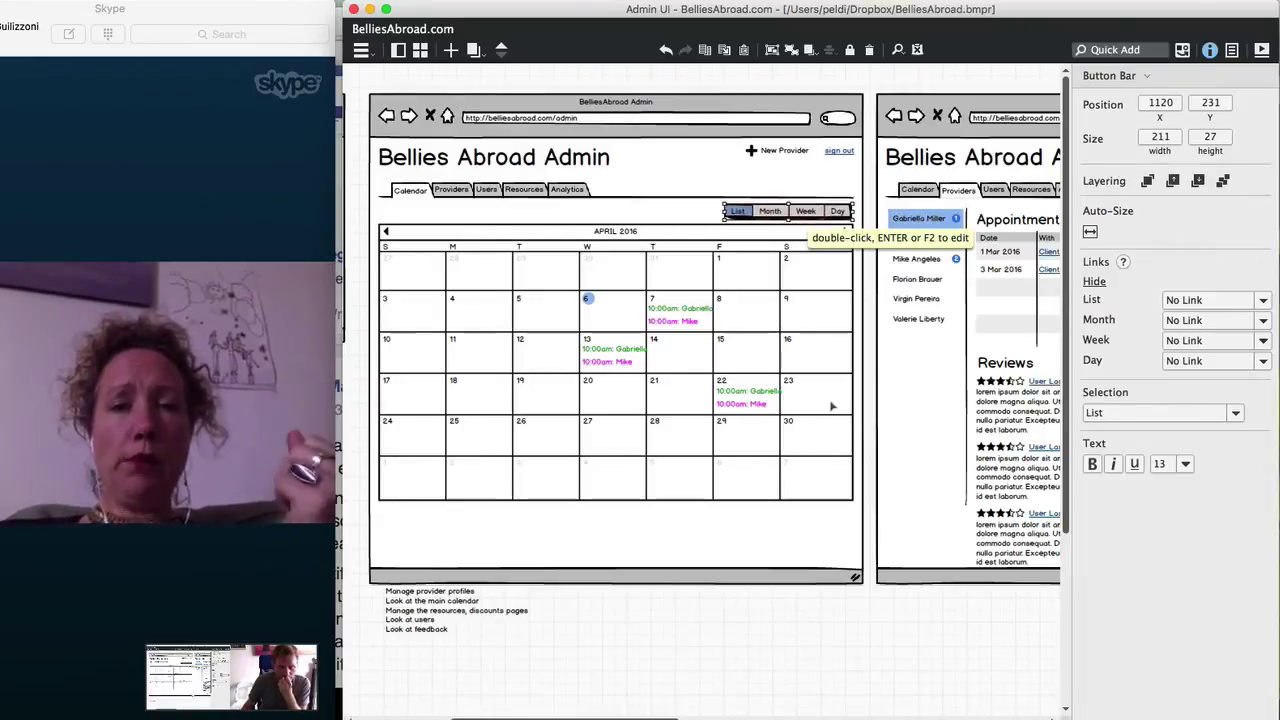
pyautogui.click(855, 642)
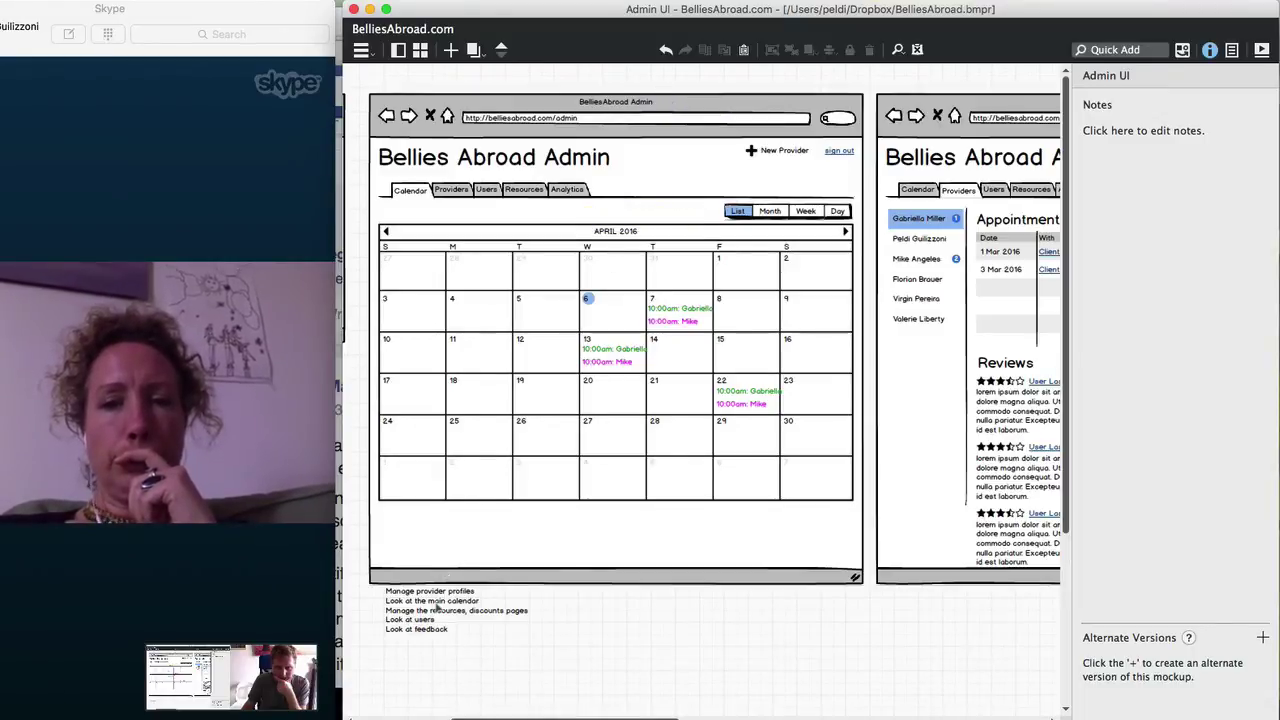
pyautogui.moveTo(444, 606); pyautogui.dragTo(483, 620)
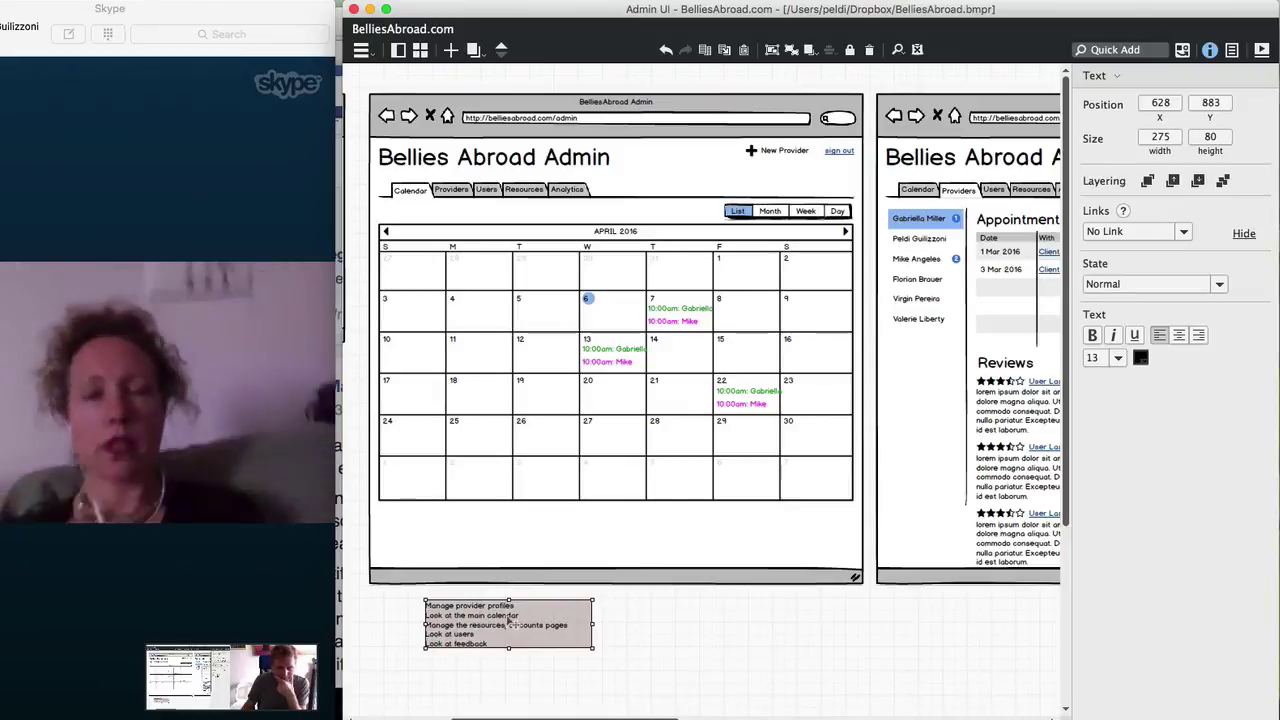
pyautogui.click(652, 627)
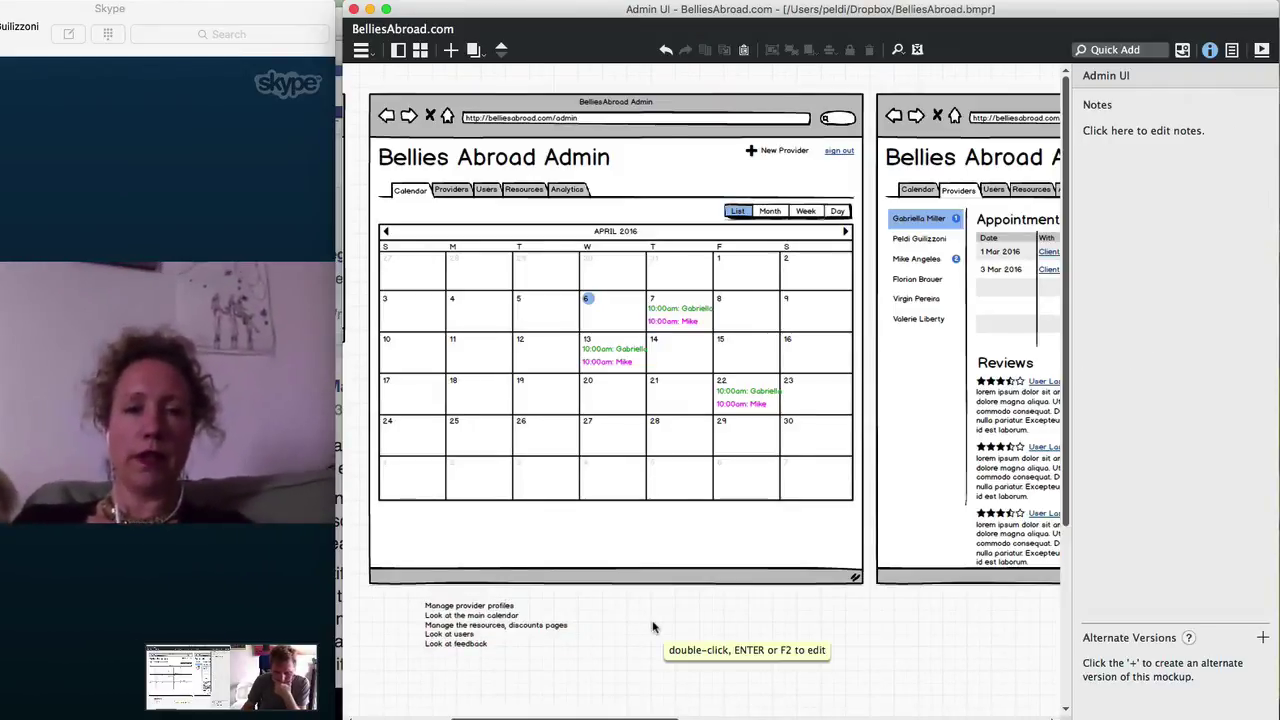
pyautogui.click(617, 400)
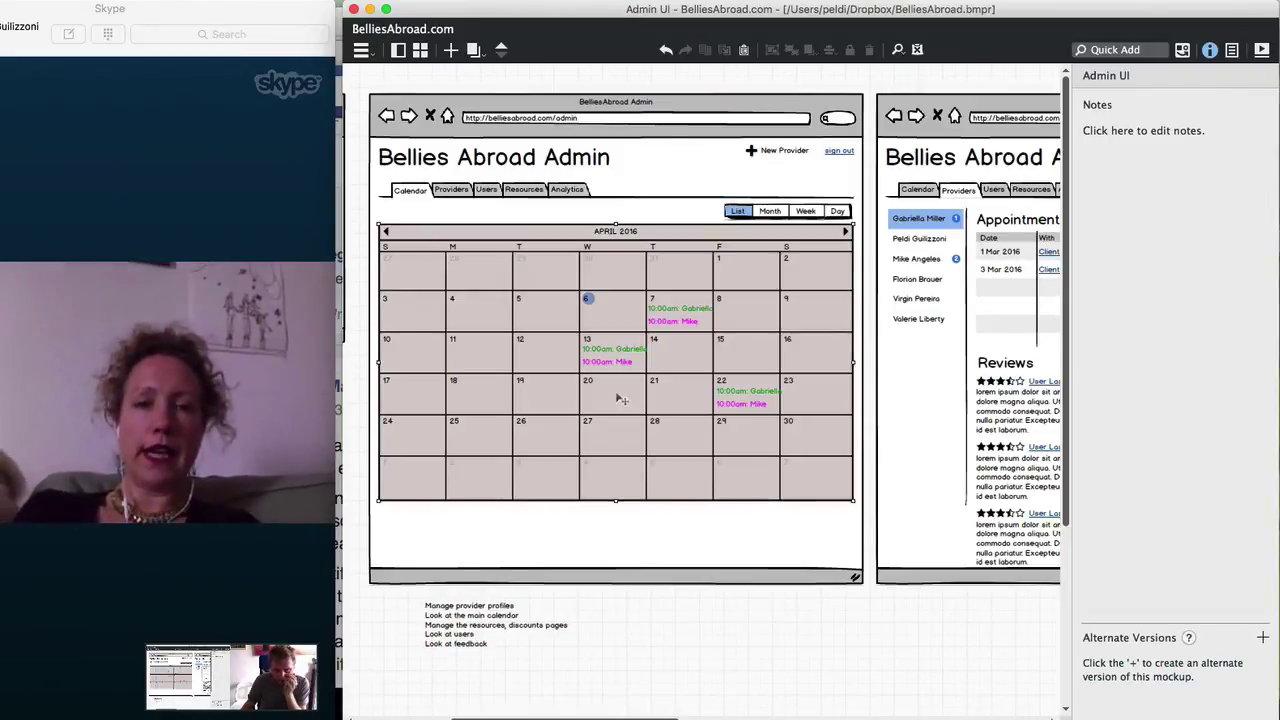
pyautogui.moveTo(614, 501); pyautogui.dragTo(614, 551)
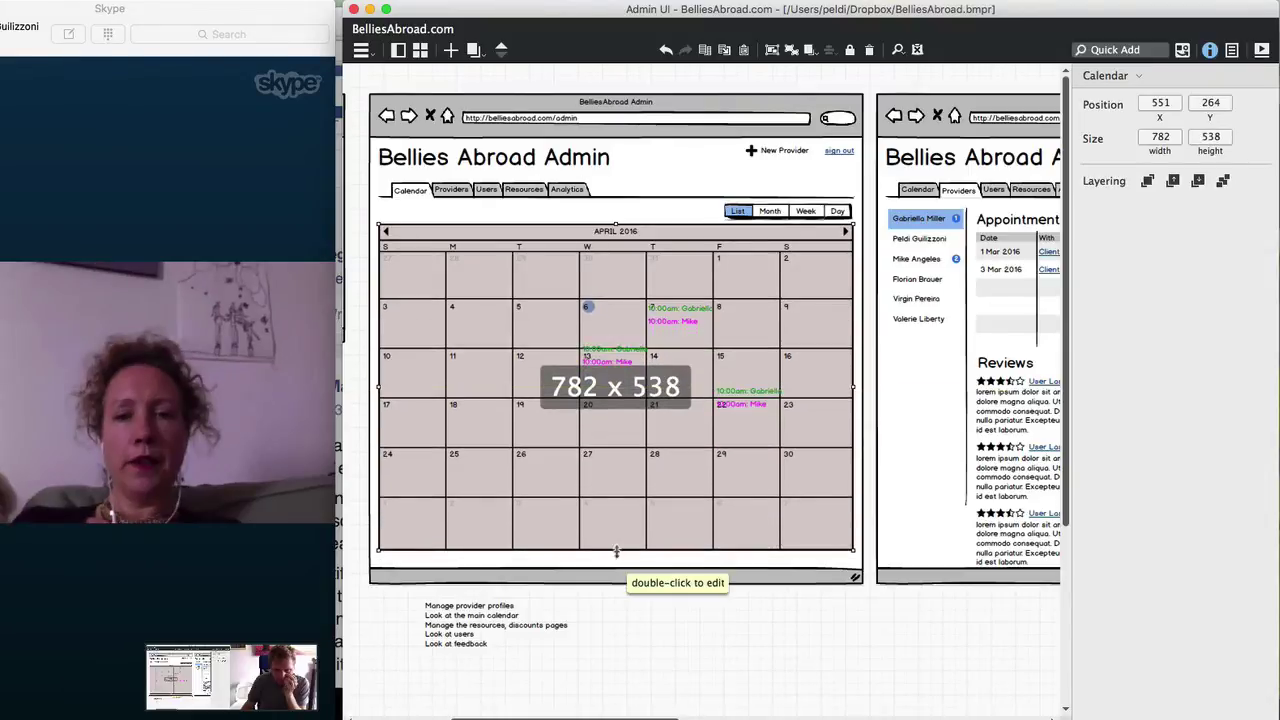
pyautogui.click(679, 688)
pyautogui.click(745, 391)
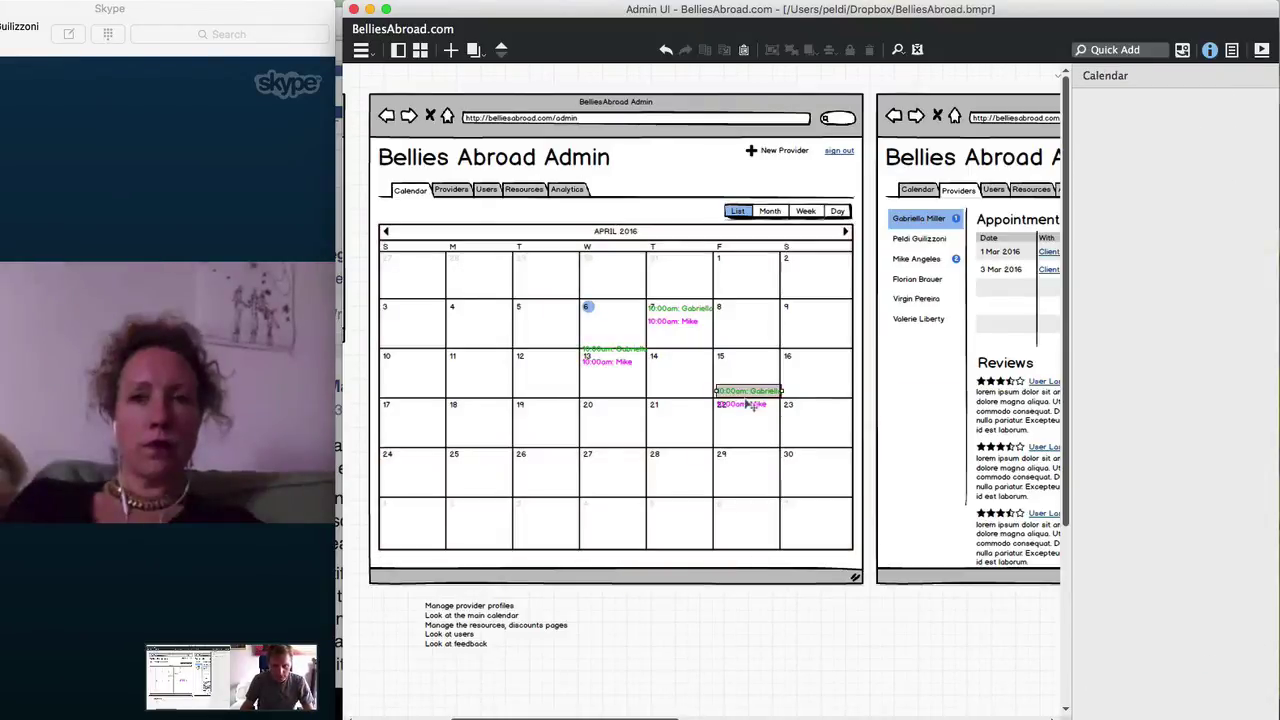
pyautogui.keyDown('shift'); pyautogui.click(745, 404); pyautogui.keyUp('shift')
pyautogui.moveTo(745, 398); pyautogui.dragTo(743, 374)
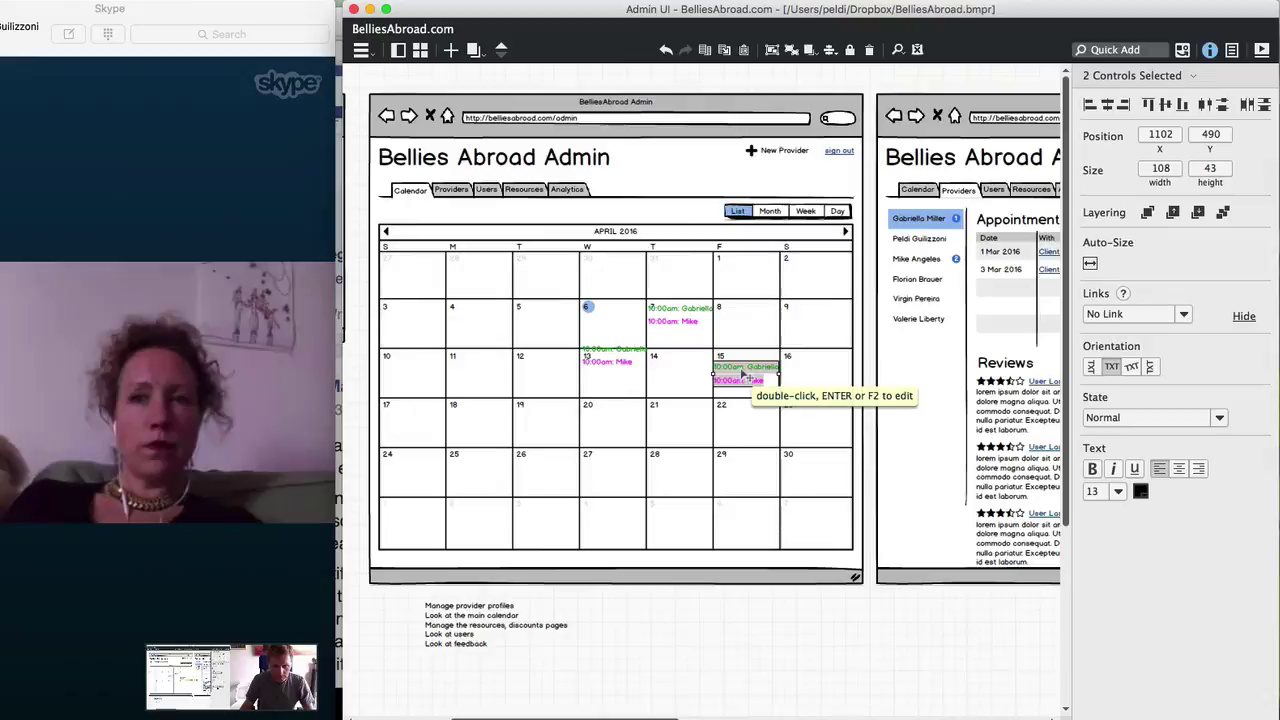
pyautogui.moveTo(663, 317); pyautogui.dragTo(661, 325)
pyautogui.click(590, 372)
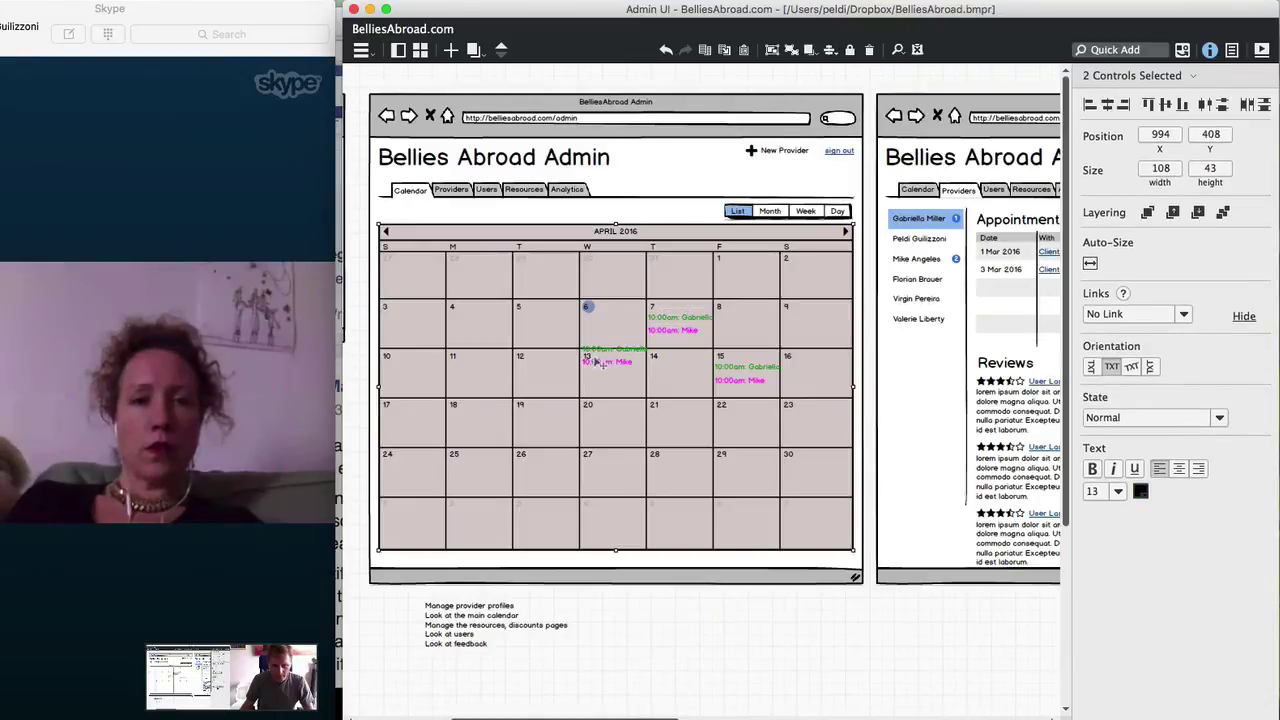
pyautogui.click(603, 350)
pyautogui.keyDown('shift'); pyautogui.click(611, 365); pyautogui.keyUp('shift')
pyautogui.moveTo(611, 365); pyautogui.dragTo(615, 391)
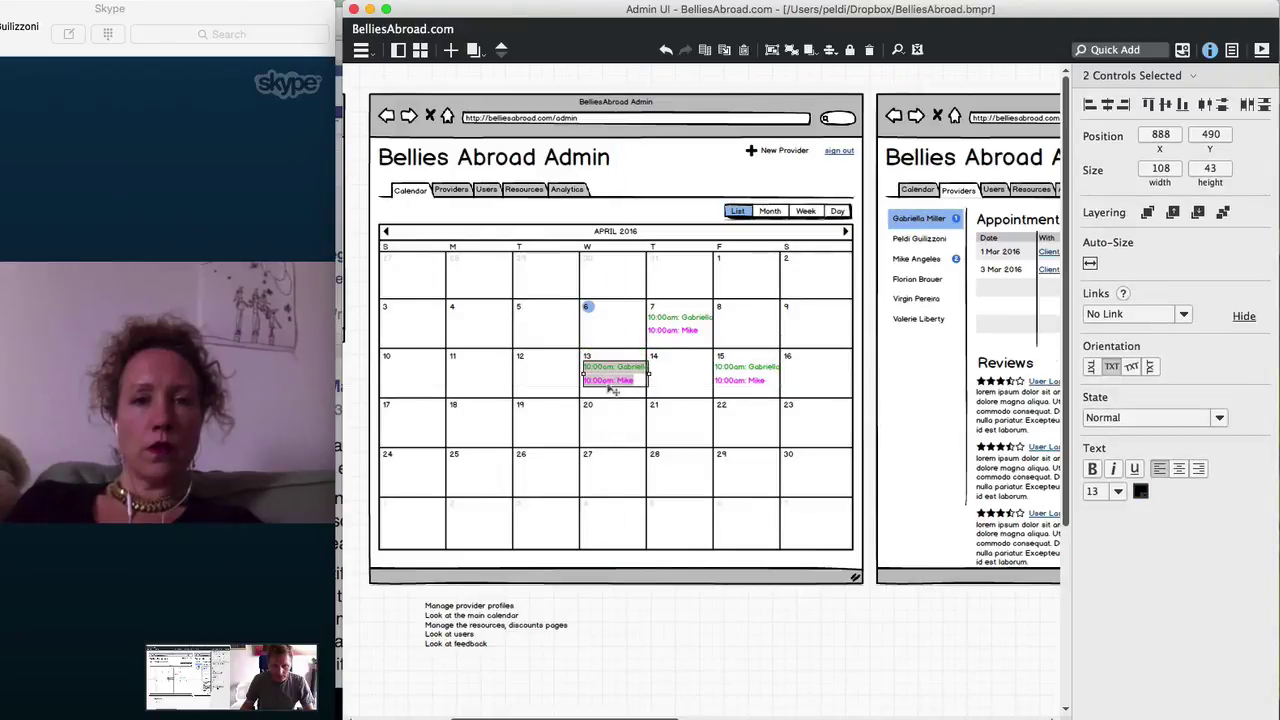
pyautogui.click(631, 683)
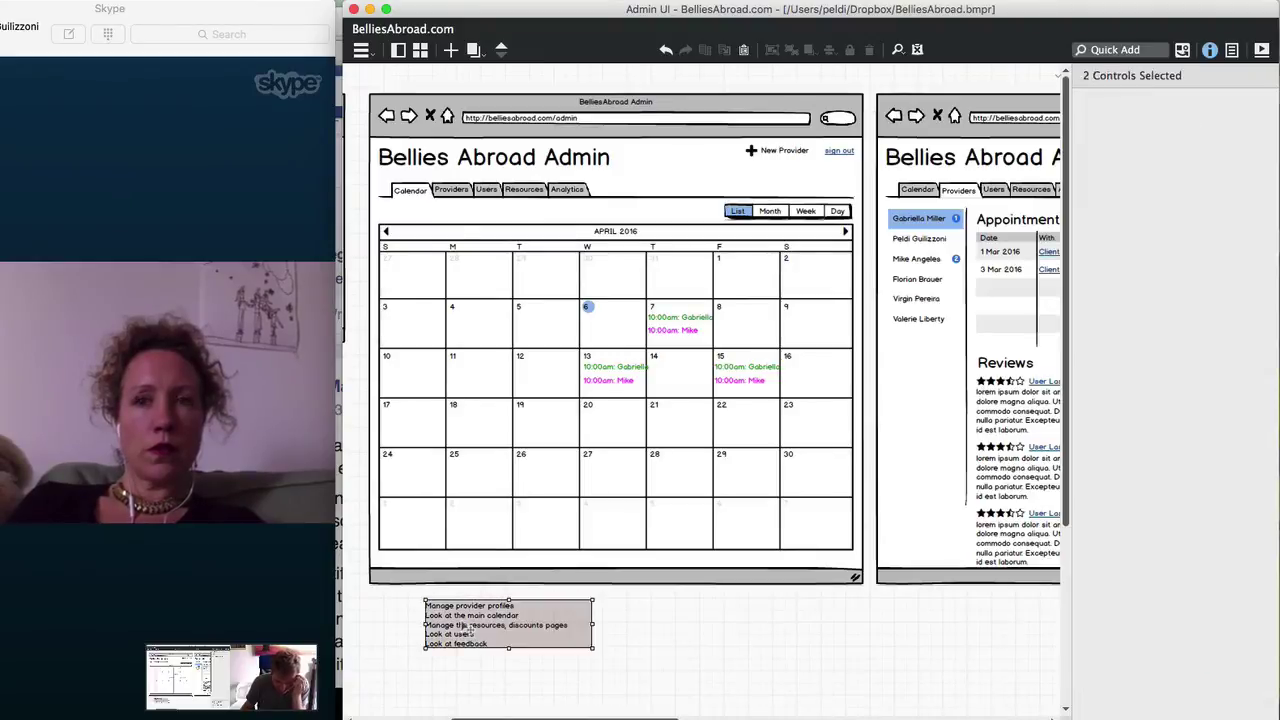
pyautogui.doubleClick(465, 625)
pyautogui.press('Escape')
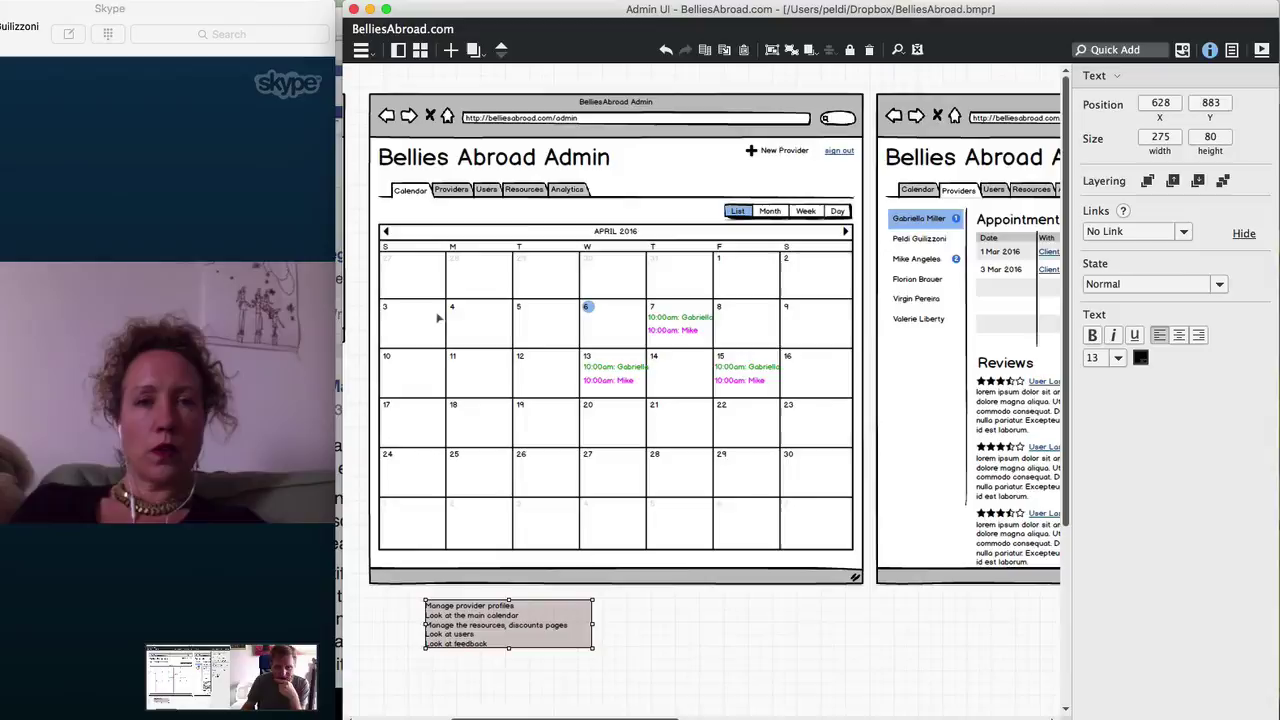
pyautogui.click(632, 617)
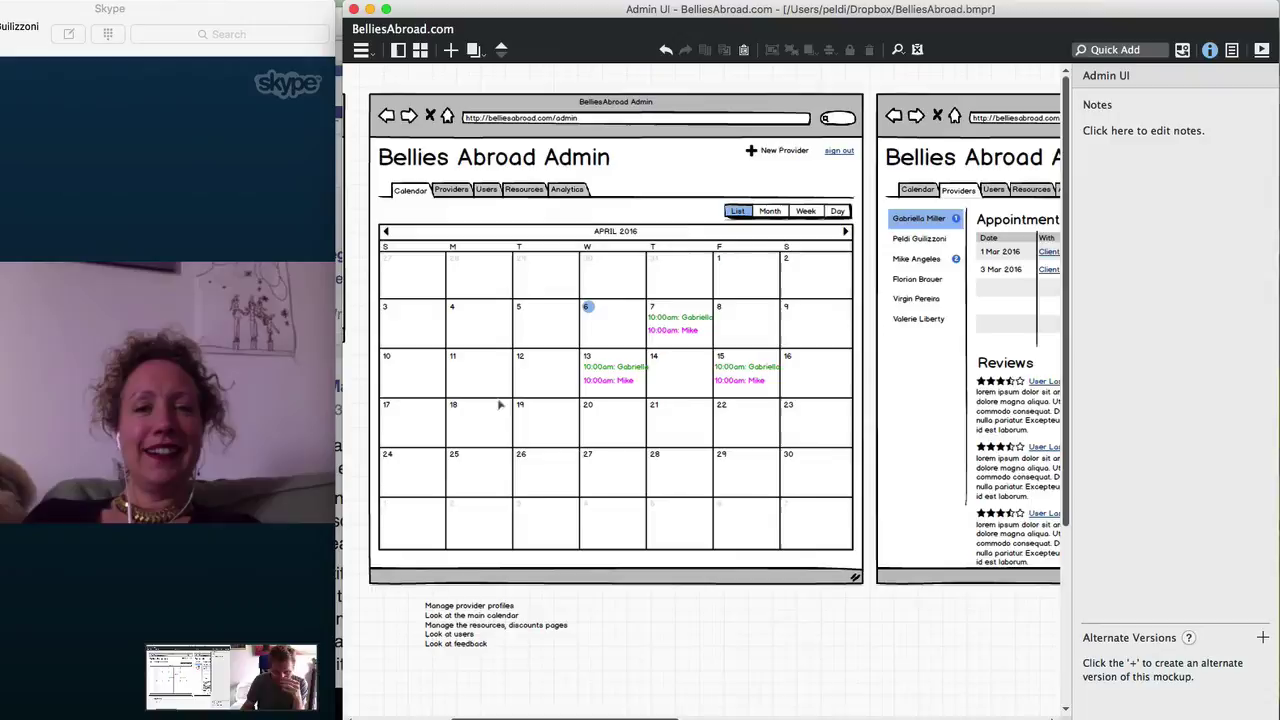
# Delete the notes lines Manage provider profiles, Look at the main calendar and Look at feedback
pyautogui.click(492, 619)
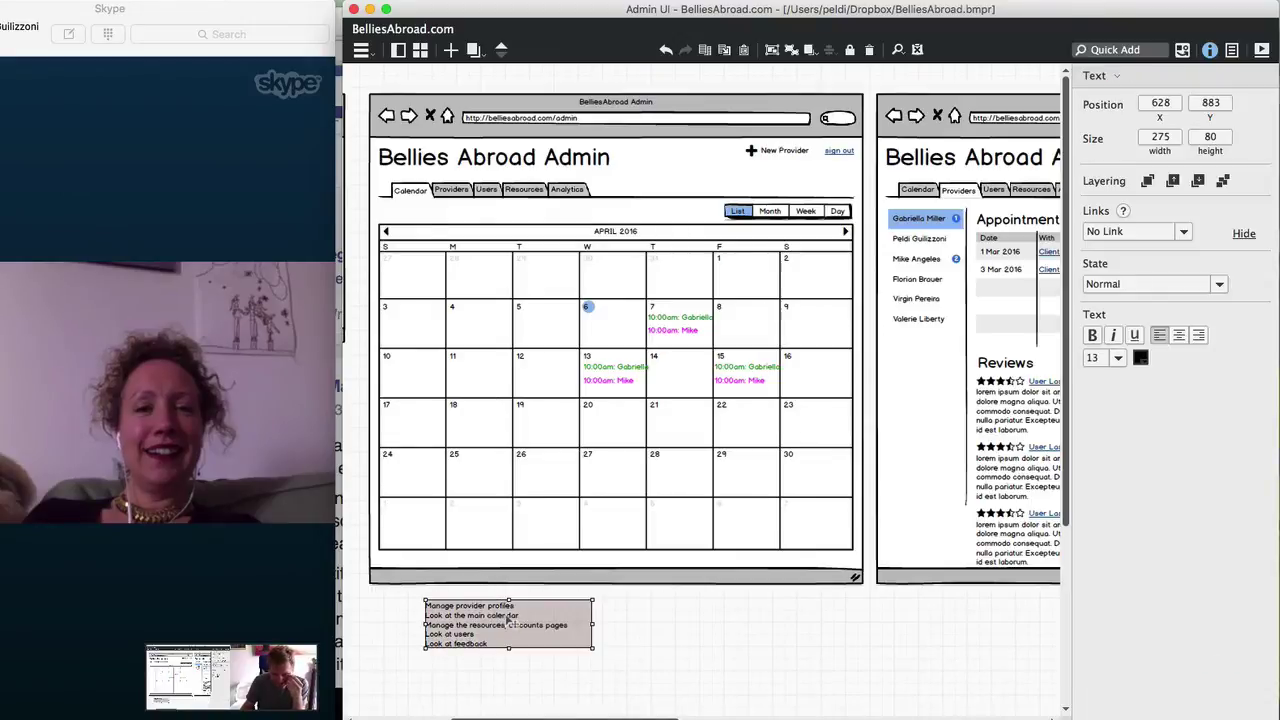
pyautogui.doubleClick(508, 622)
pyautogui.click(570, 520)
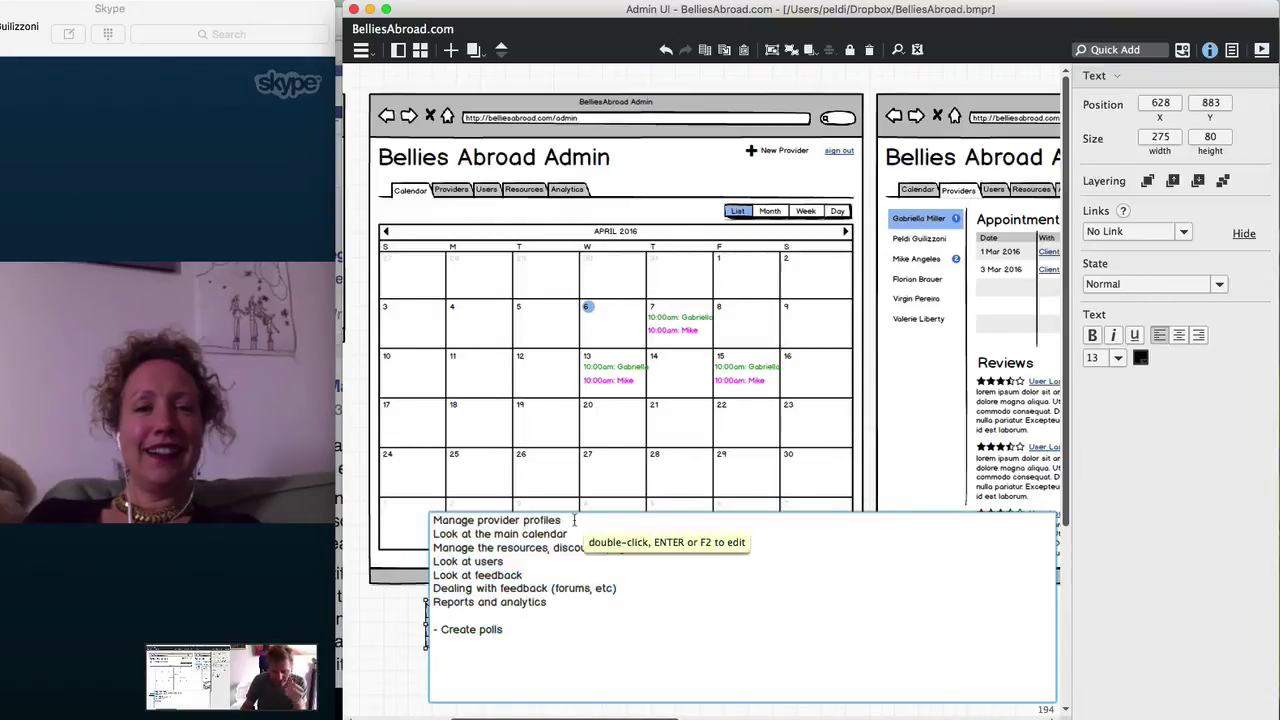
pyautogui.moveTo(566, 520); pyautogui.dragTo(436, 520)
pyautogui.press('BackSpace')
pyautogui.press('Delete')
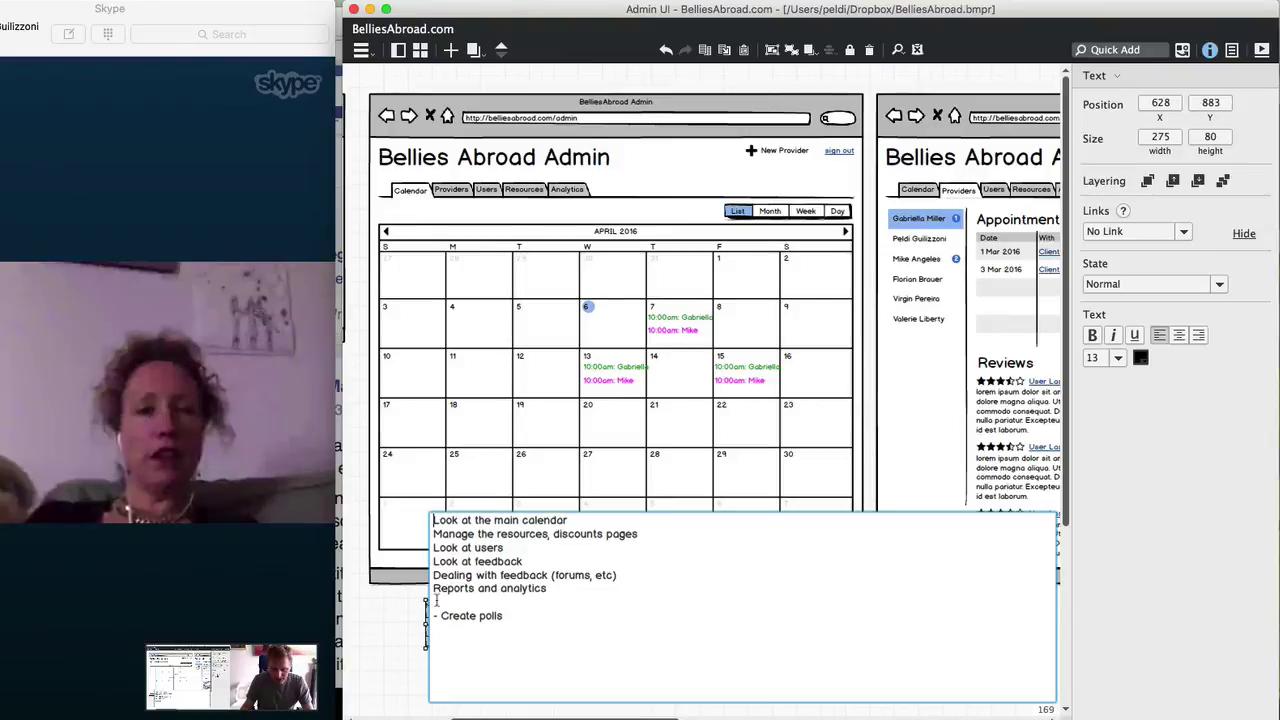
pyautogui.hotkey('shift', 'Up')
pyautogui.press('BackSpace')
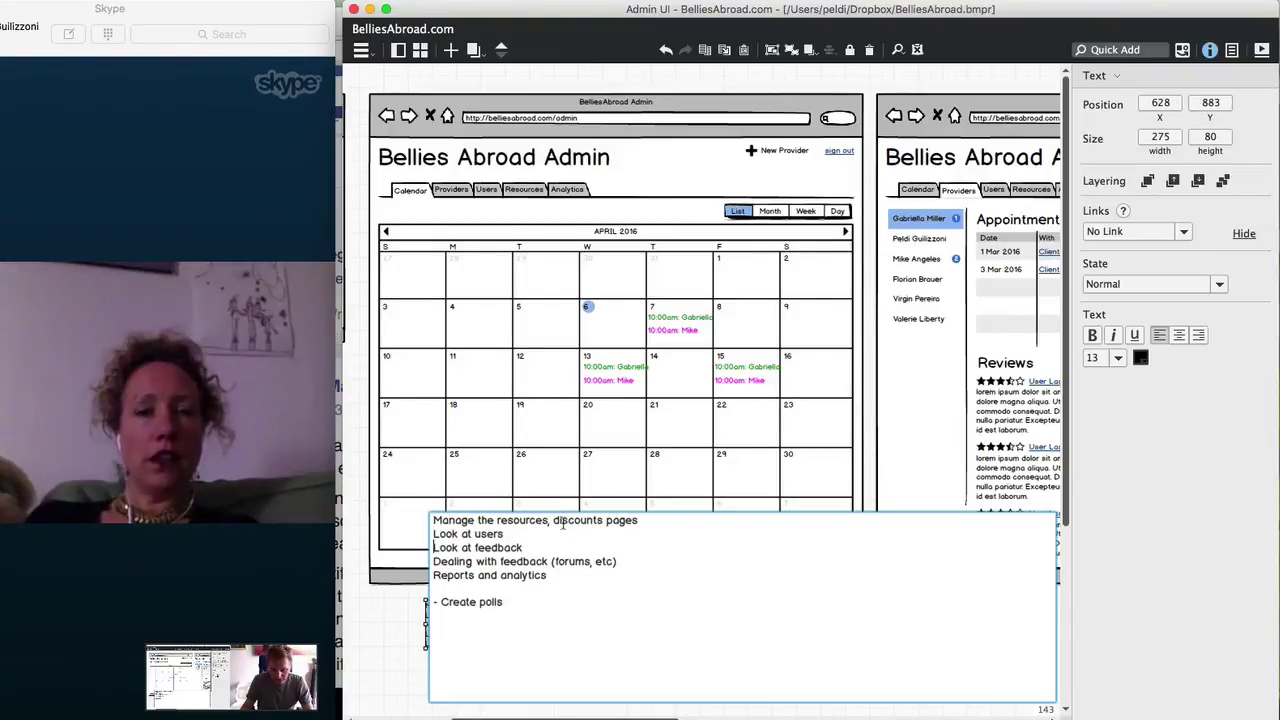
pyautogui.hotkey('shift', 'Down')
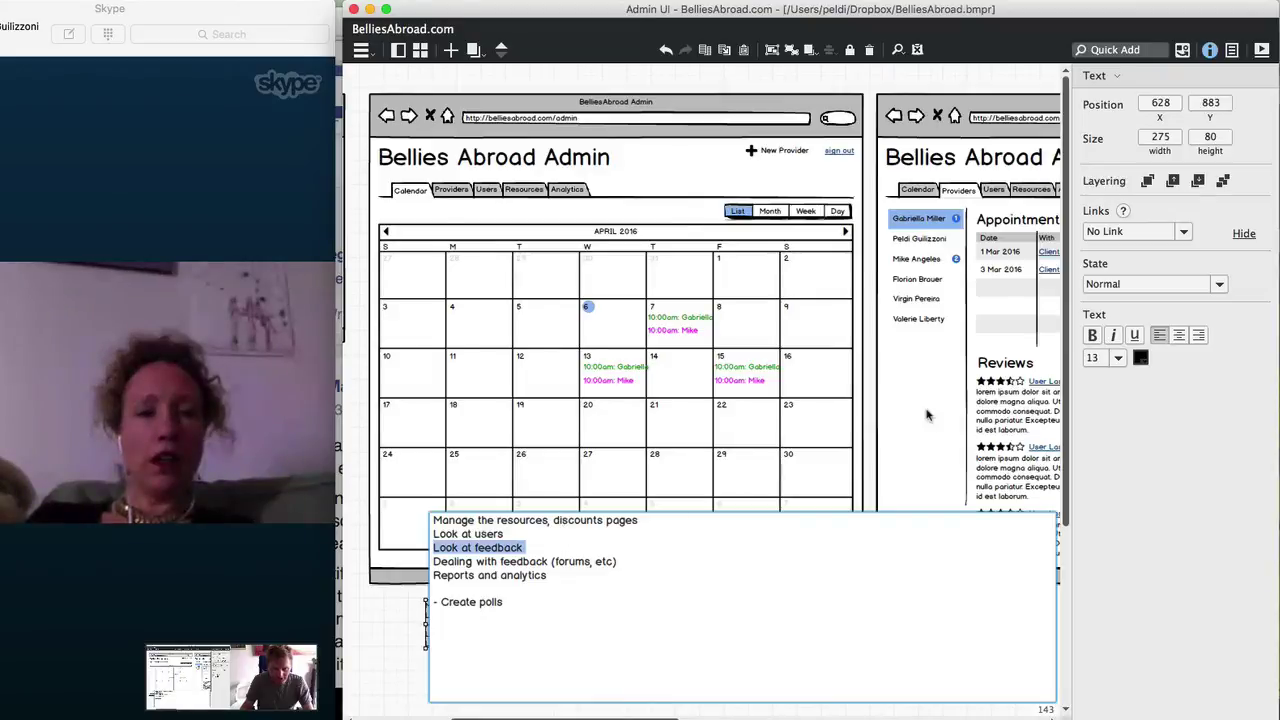
pyautogui.press('BackSpace')
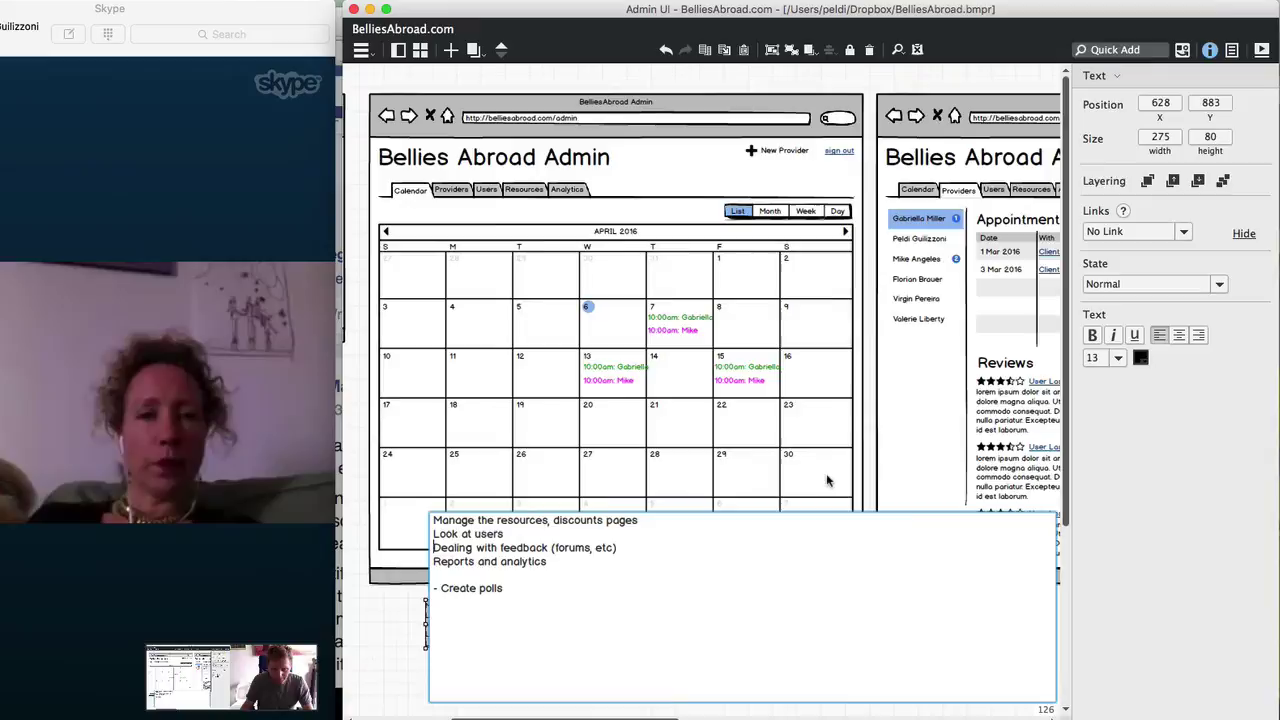
# Change the feedback line to read 'Dealing with feedback (forums, emails, etc)'
pyautogui.doubleClick(604, 547)
pyautogui.click(596, 548)
pyautogui.write('emails,')
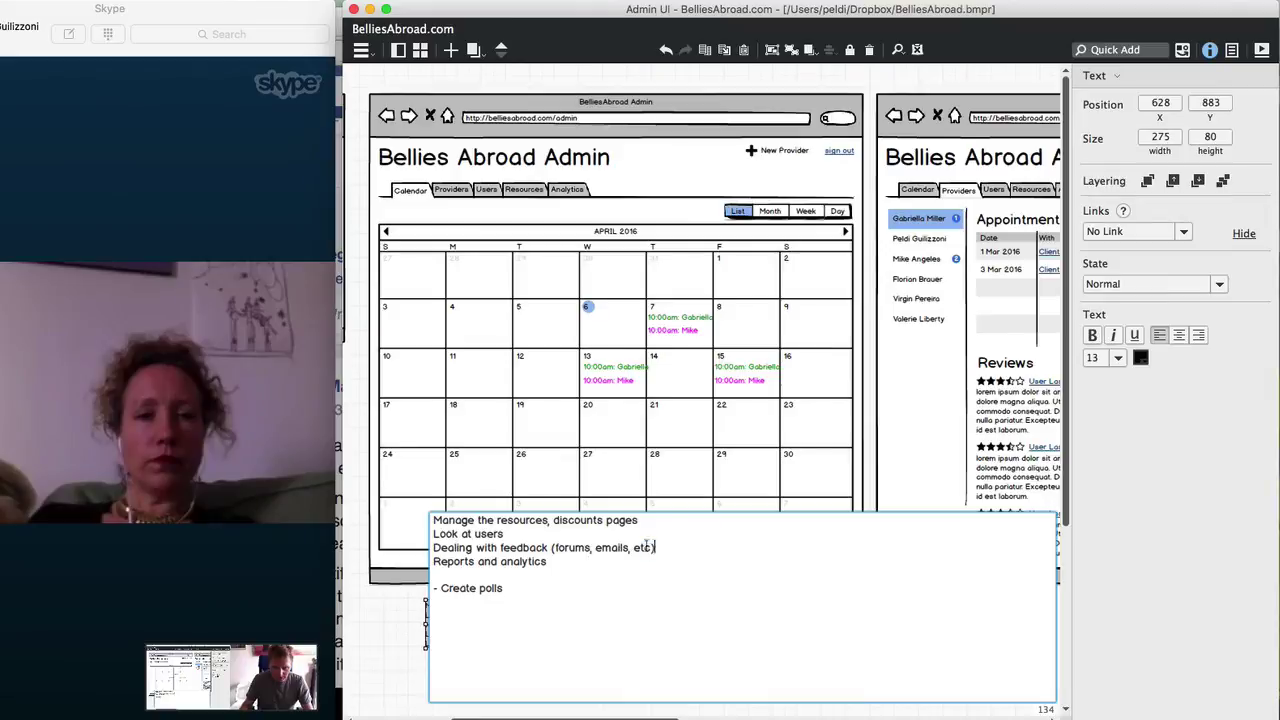
pyautogui.moveTo(655, 547); pyautogui.dragTo(433, 546)
pyautogui.click(448, 559)
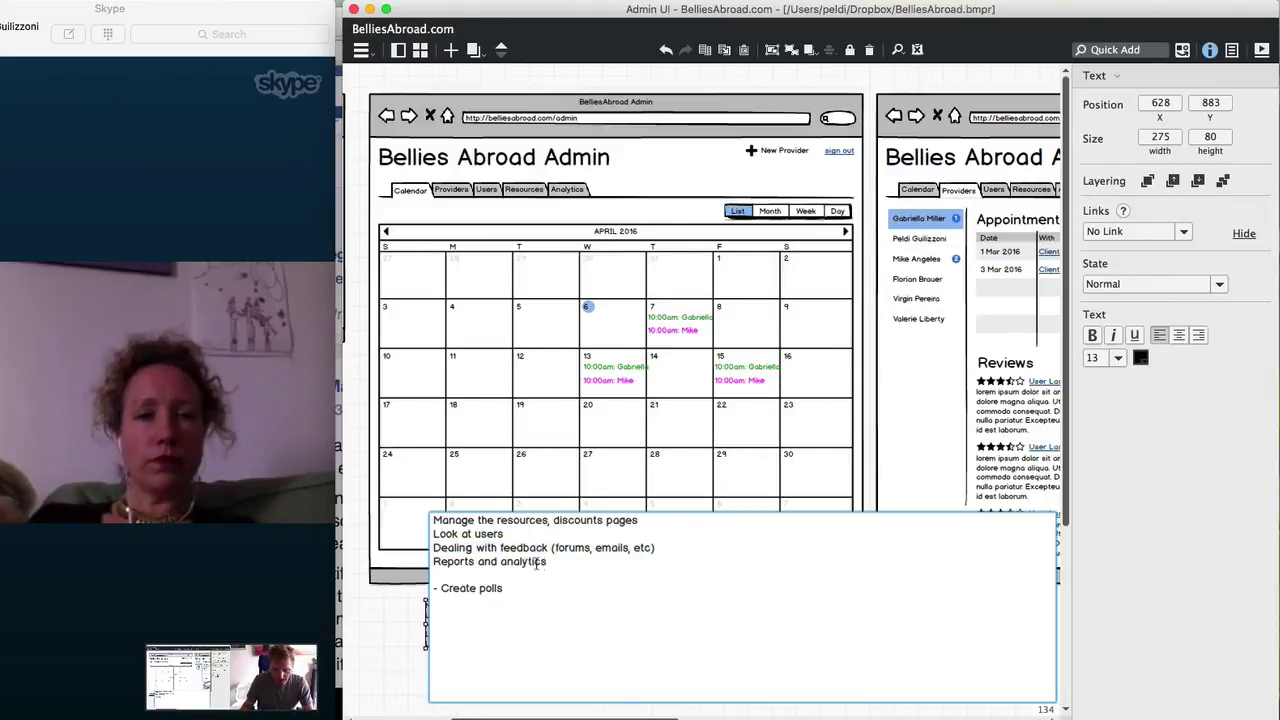
# Make the notes box taller so 'Create polls' shows at the bottom
pyautogui.click(393, 644)
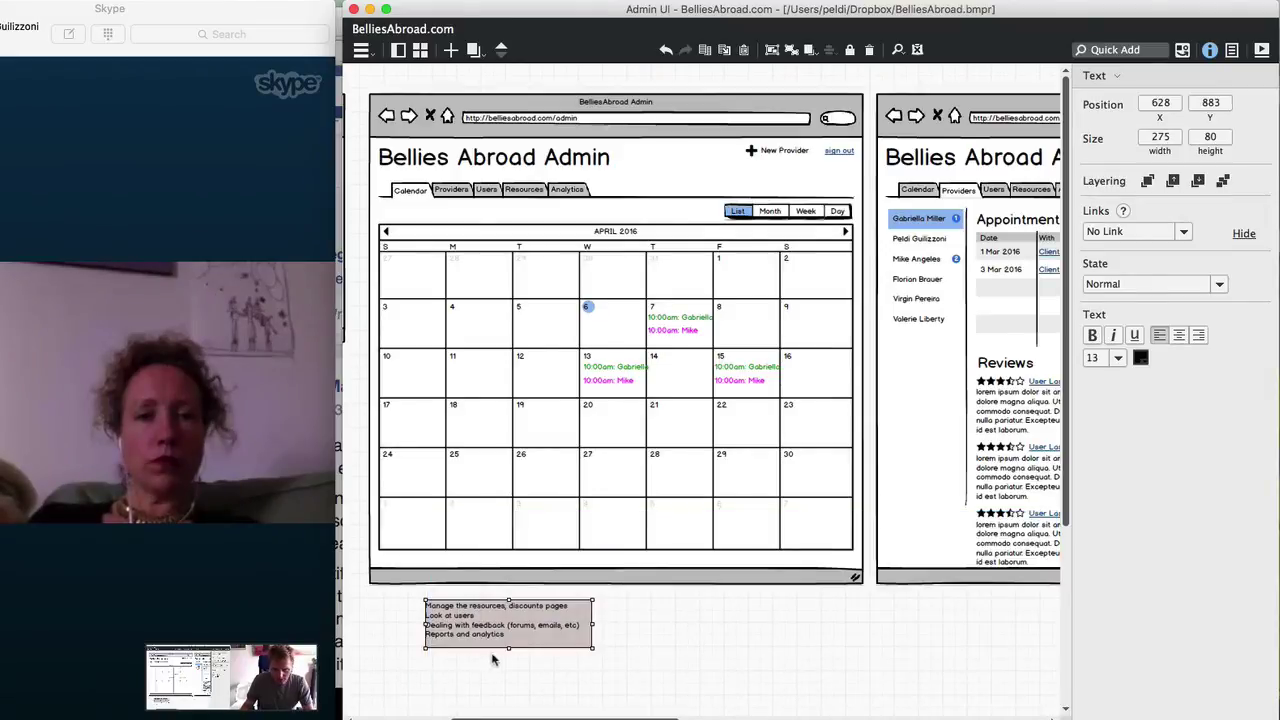
pyautogui.moveTo(506, 649); pyautogui.dragTo(505, 673)
pyautogui.click(663, 646)
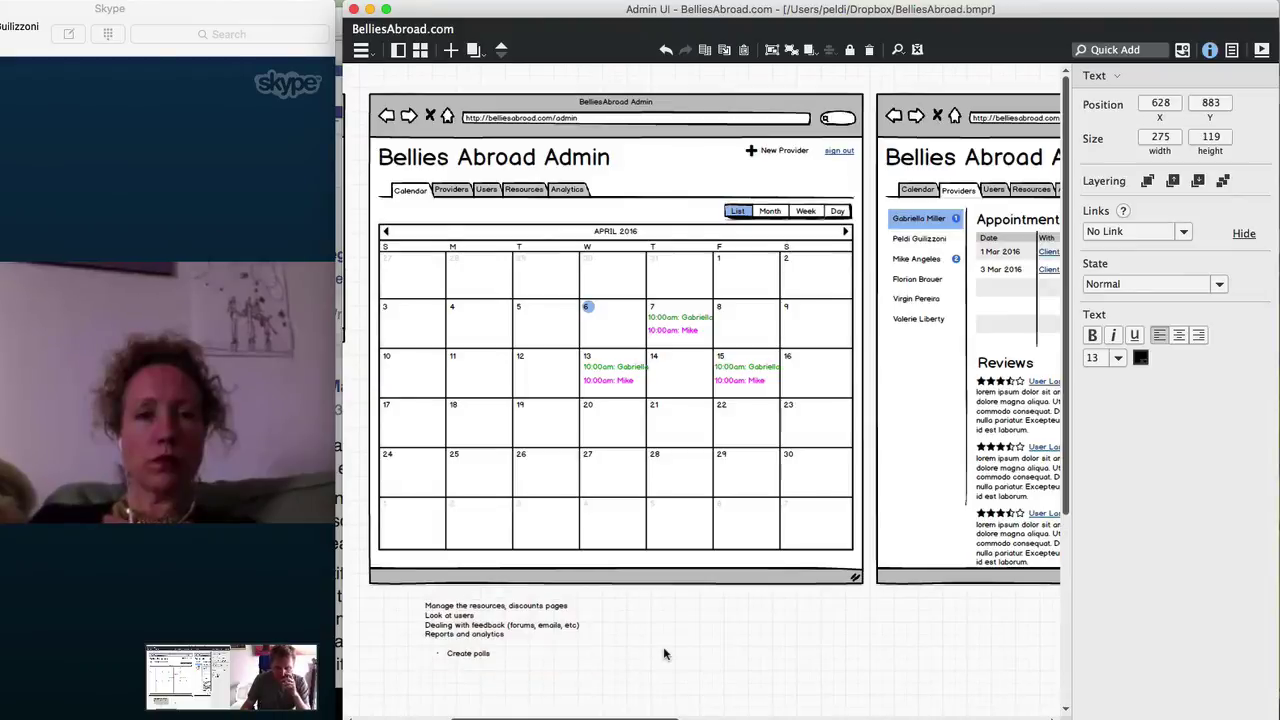
# Zoom out the canvas and scroll right toward the edit-profile dialog mockup
pyautogui.press('super+minus')
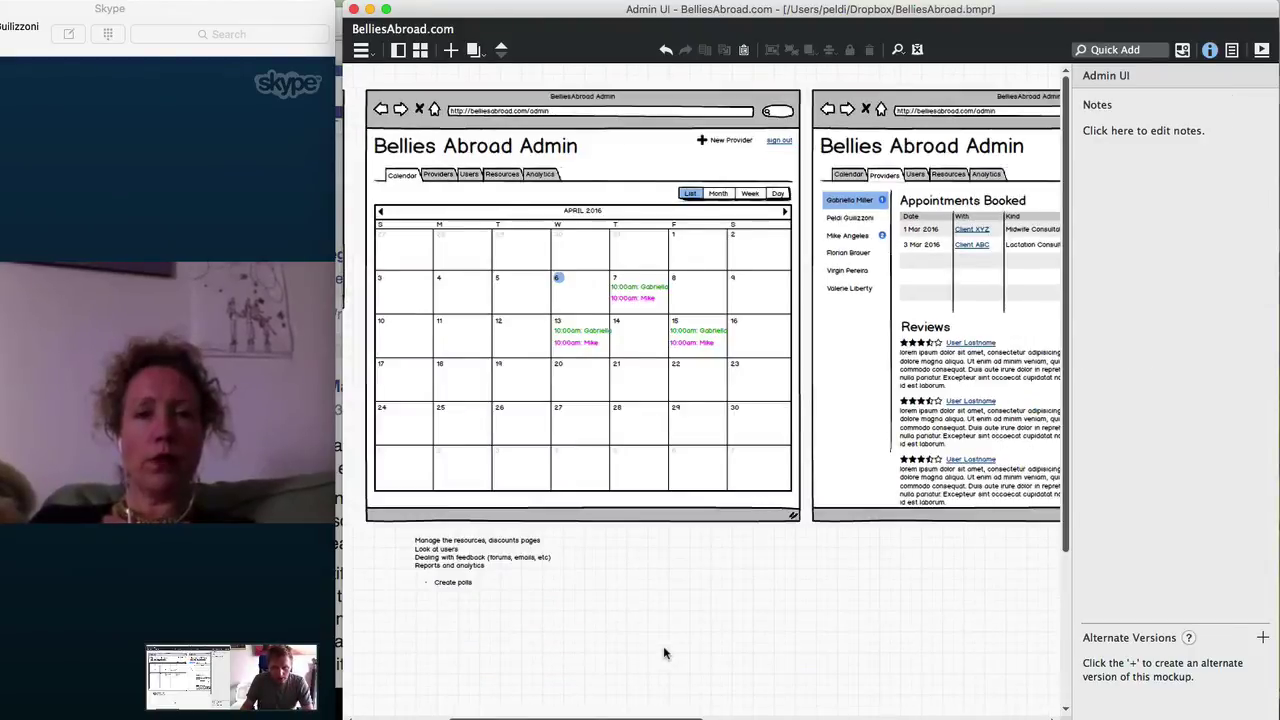
pyautogui.press('super+minus')
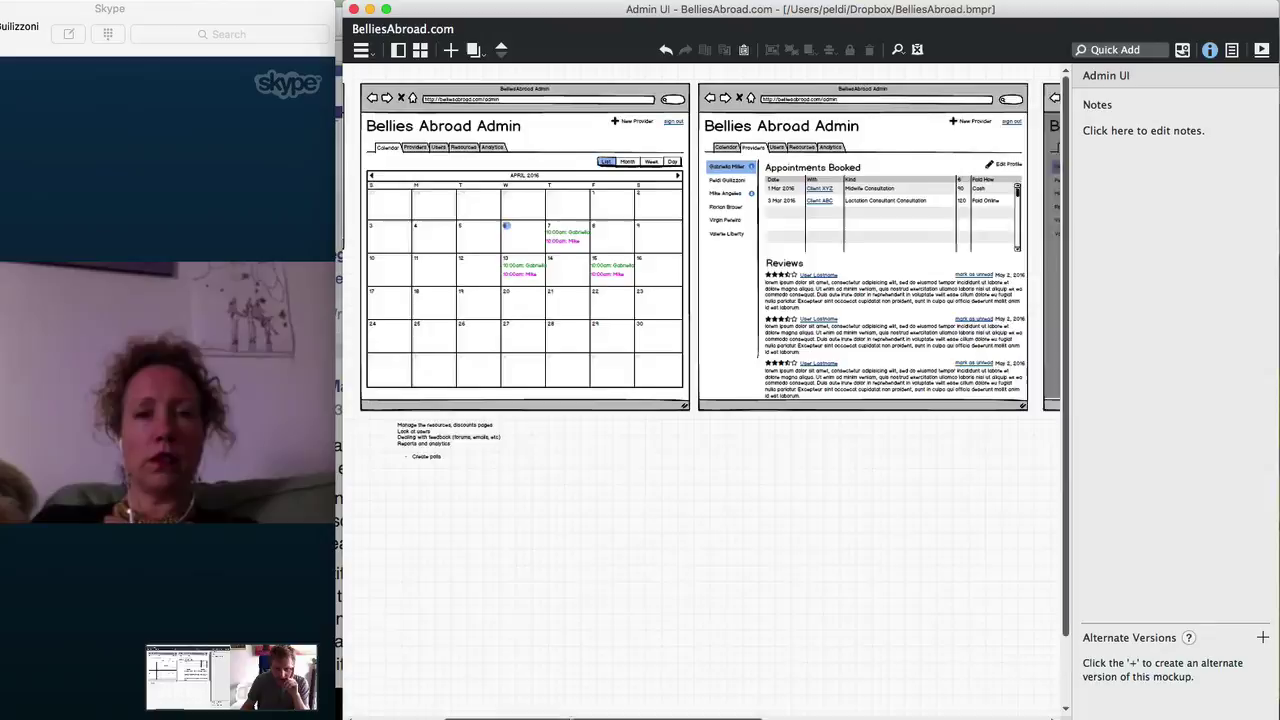
pyautogui.moveTo(610, 716)
pyautogui.mouseDown()
pyautogui.moveTo(474, 716)
pyautogui.moveTo(629, 716)
pyautogui.mouseUp()
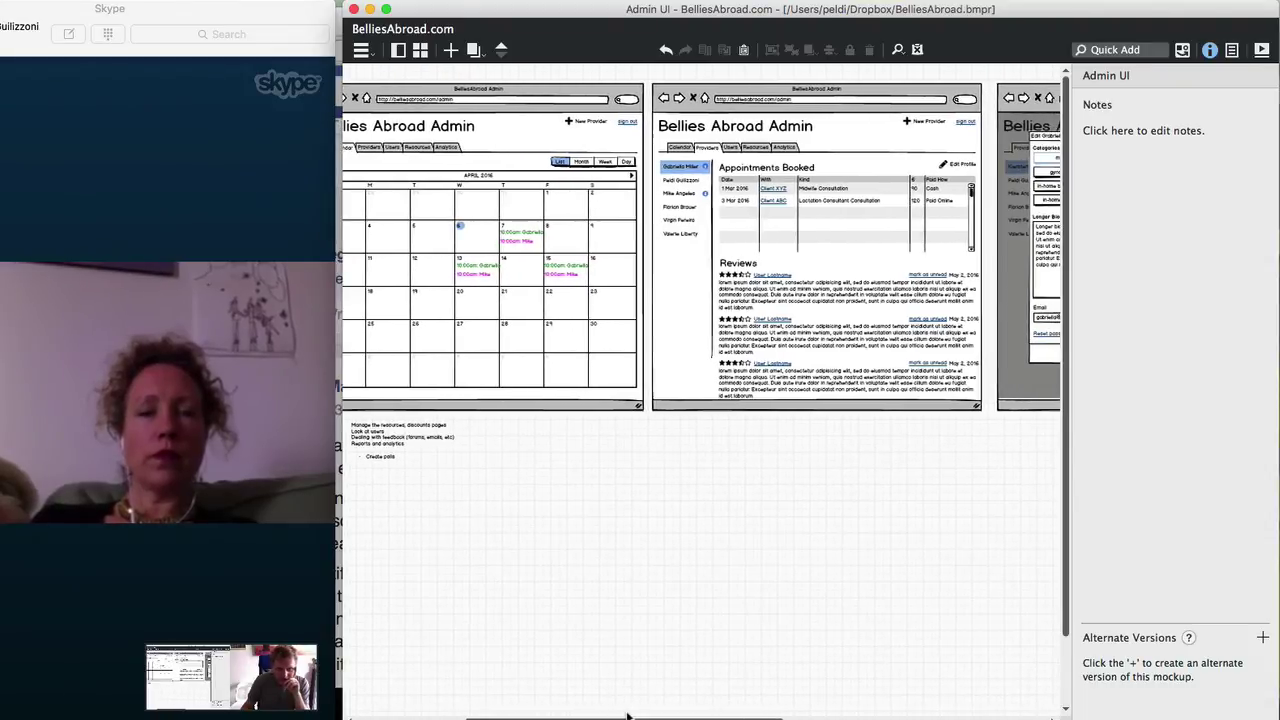
pyautogui.click(714, 350)
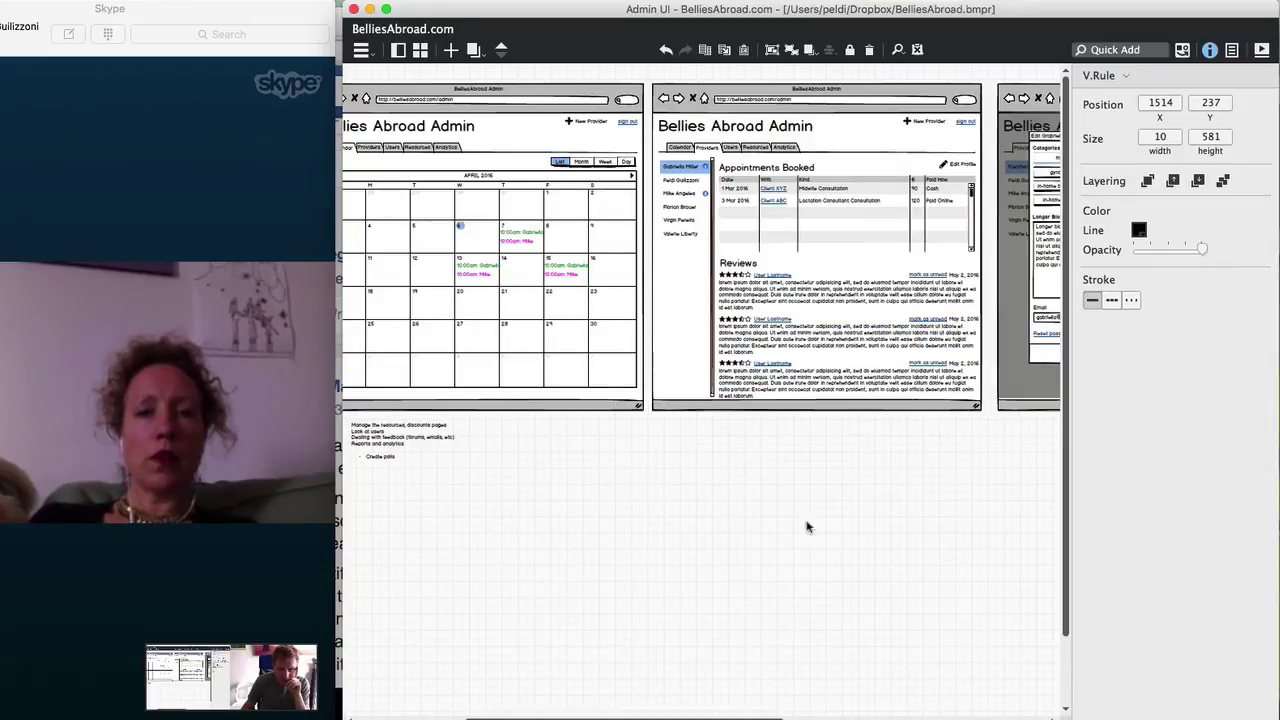
pyautogui.hscroll(6, 812, 228)
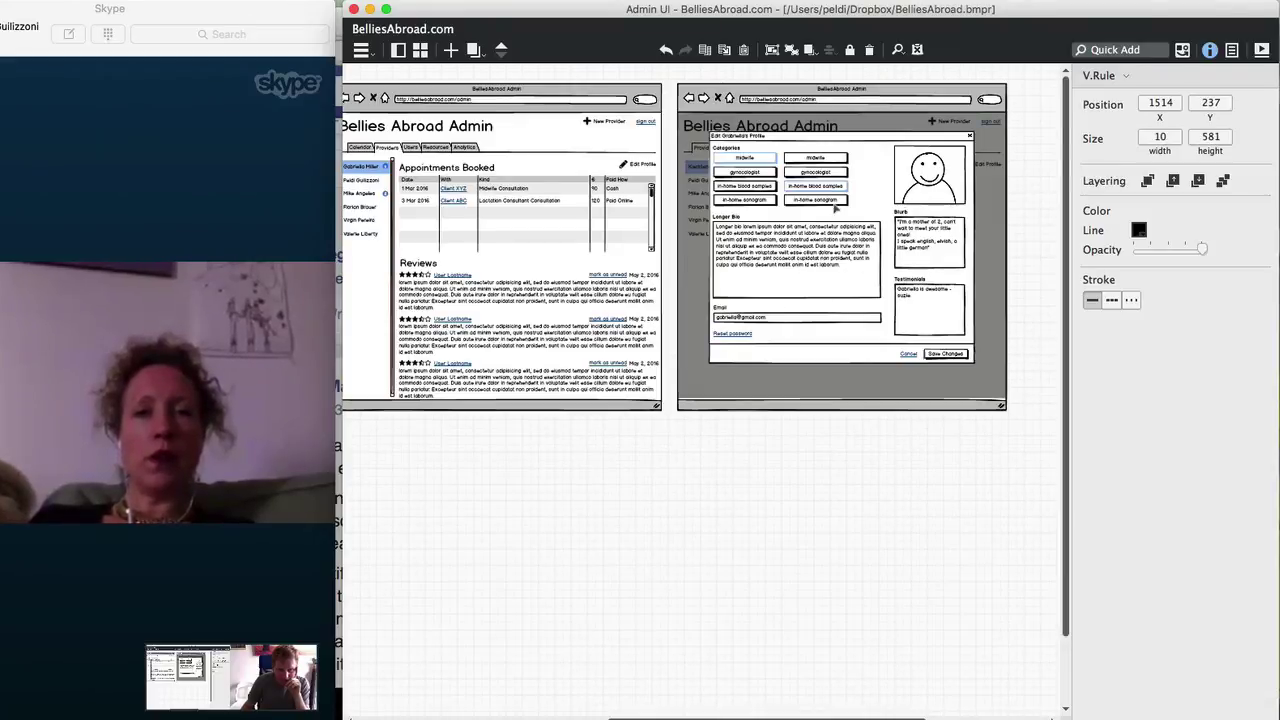
# Ungroup the edit-profile dialog and drag its Reset password link down beside Cancel
pyautogui.click(733, 335)
pyautogui.doubleClick(744, 345)
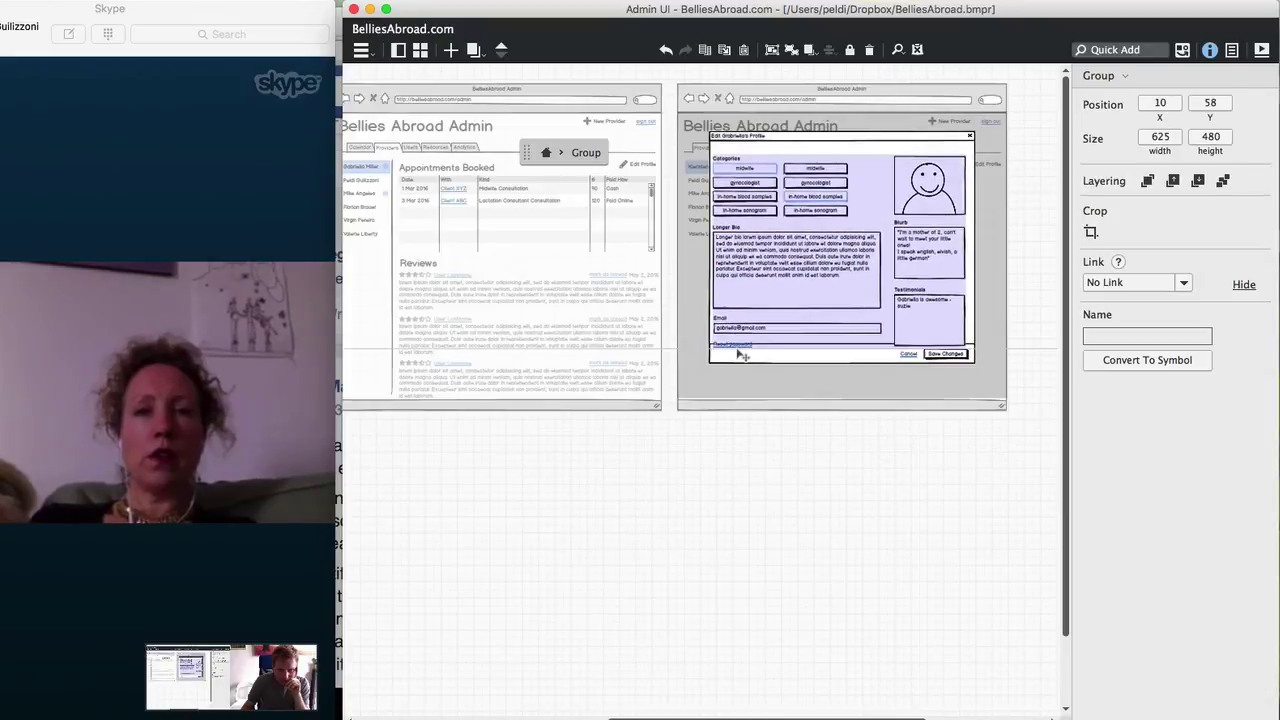
pyautogui.press('super+z')
pyautogui.press('super+shift+g')
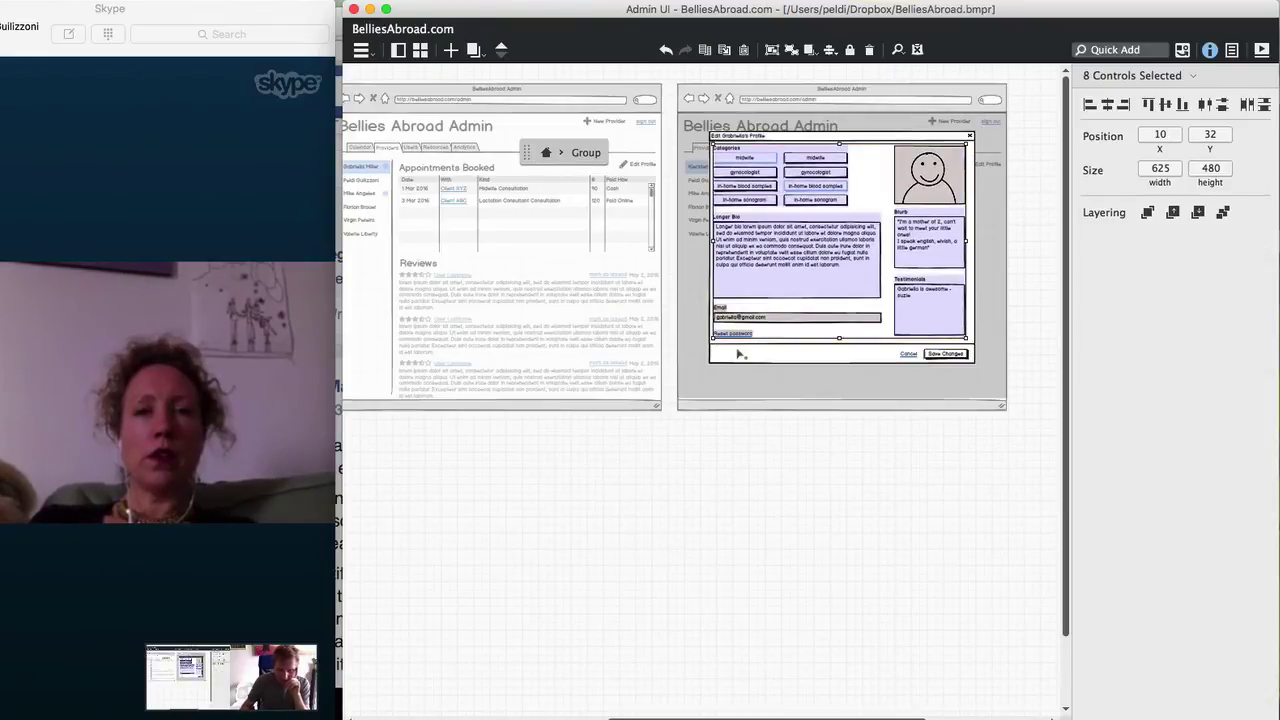
pyautogui.click(744, 429)
pyautogui.moveTo(733, 334); pyautogui.dragTo(737, 356)
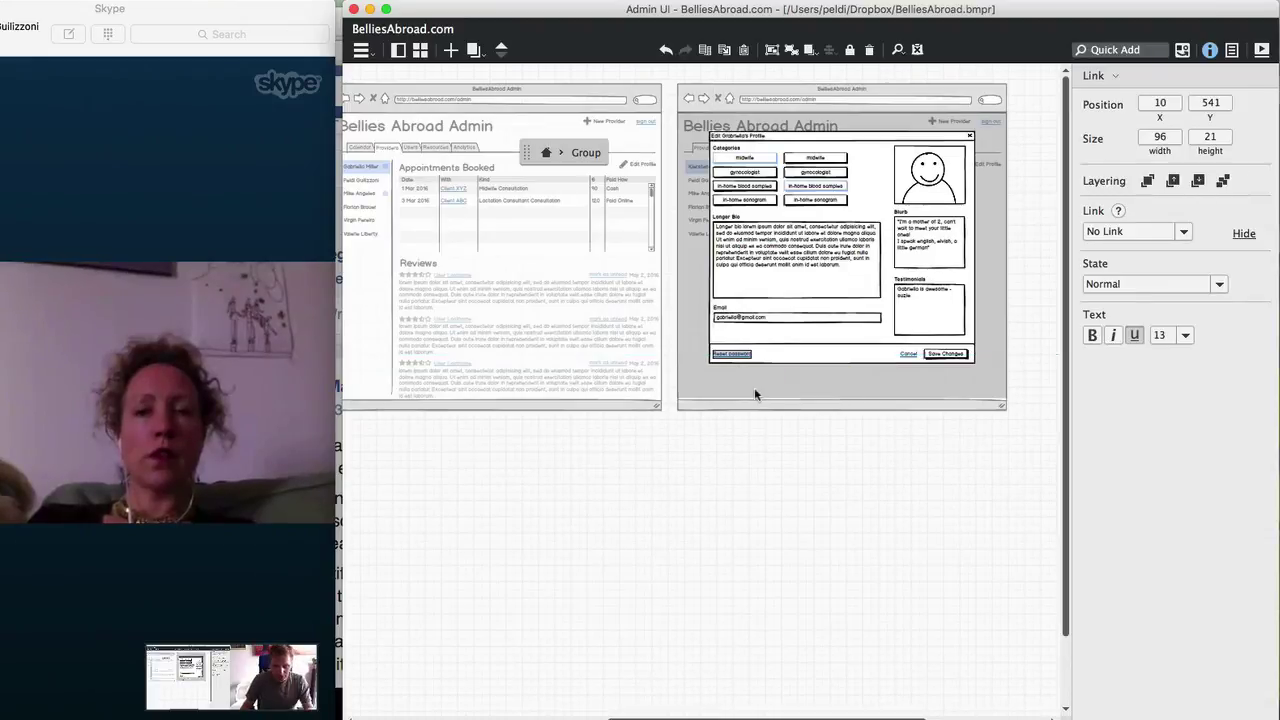
pyautogui.click(660, 504)
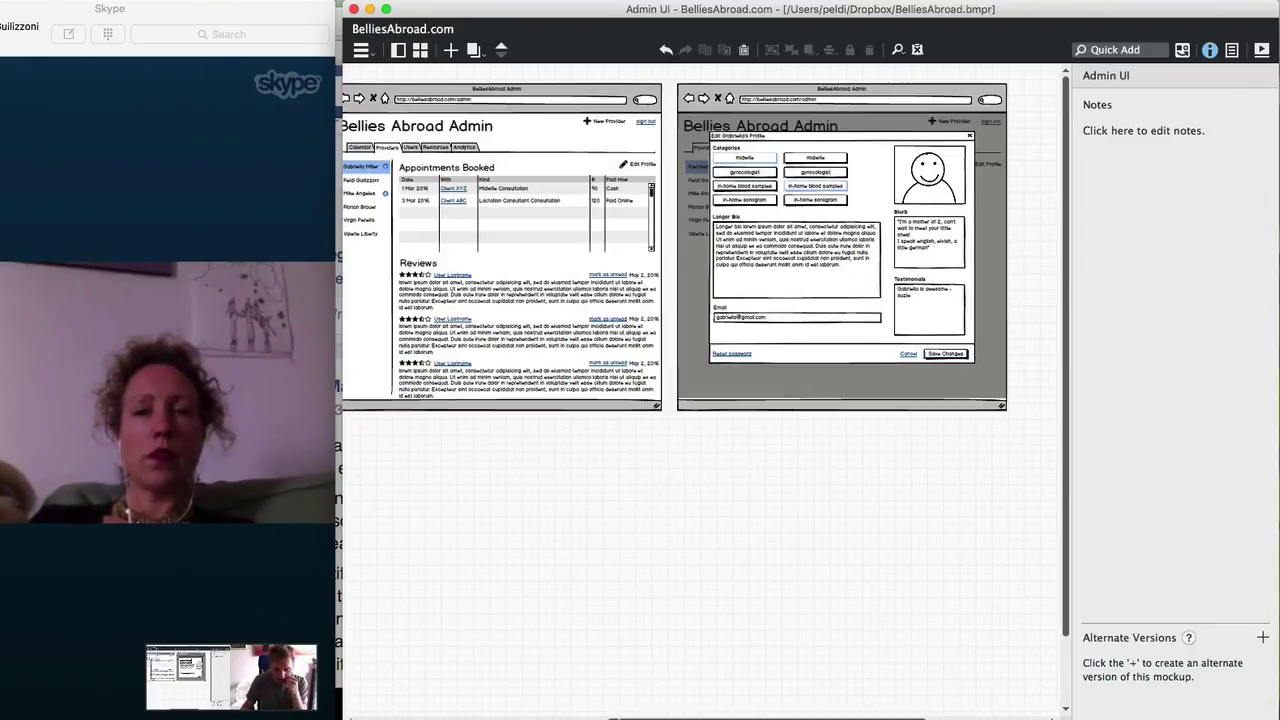
# Scroll left to the login mockup and show the Navigator's list of project mockups
pyautogui.hscroll(-10, 700, 245)
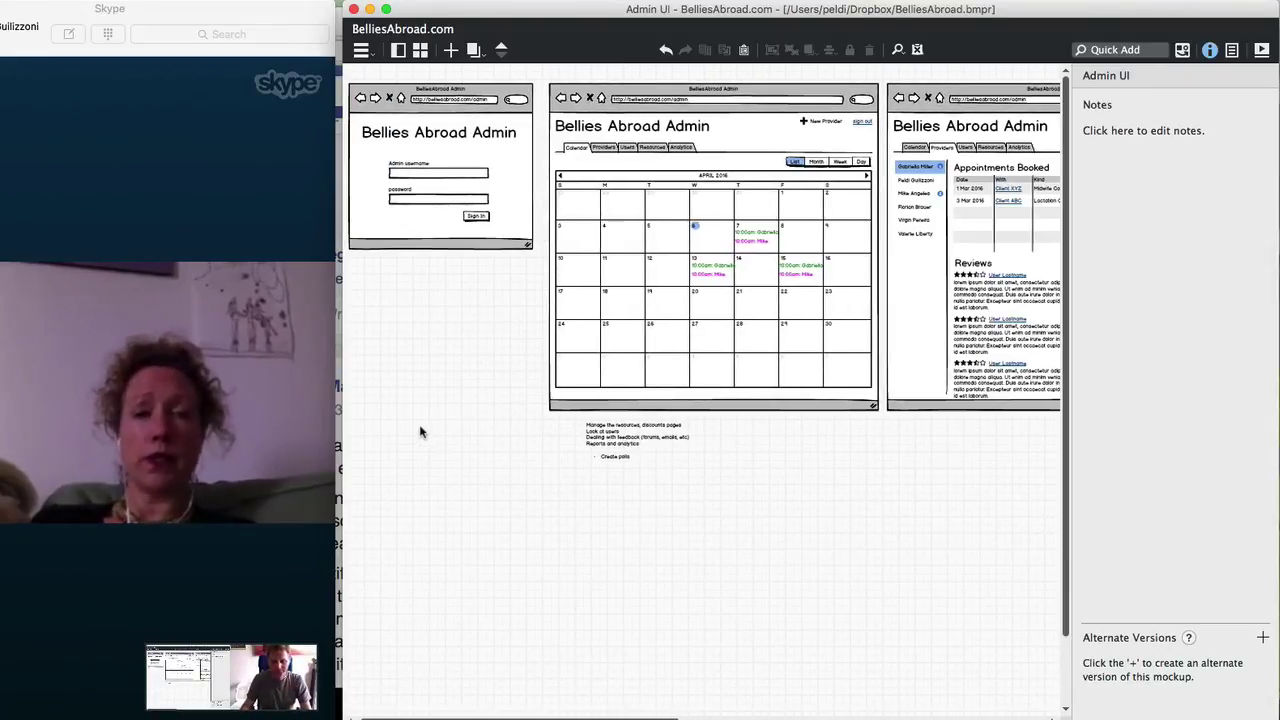
pyautogui.hscroll(-1, 426, 385)
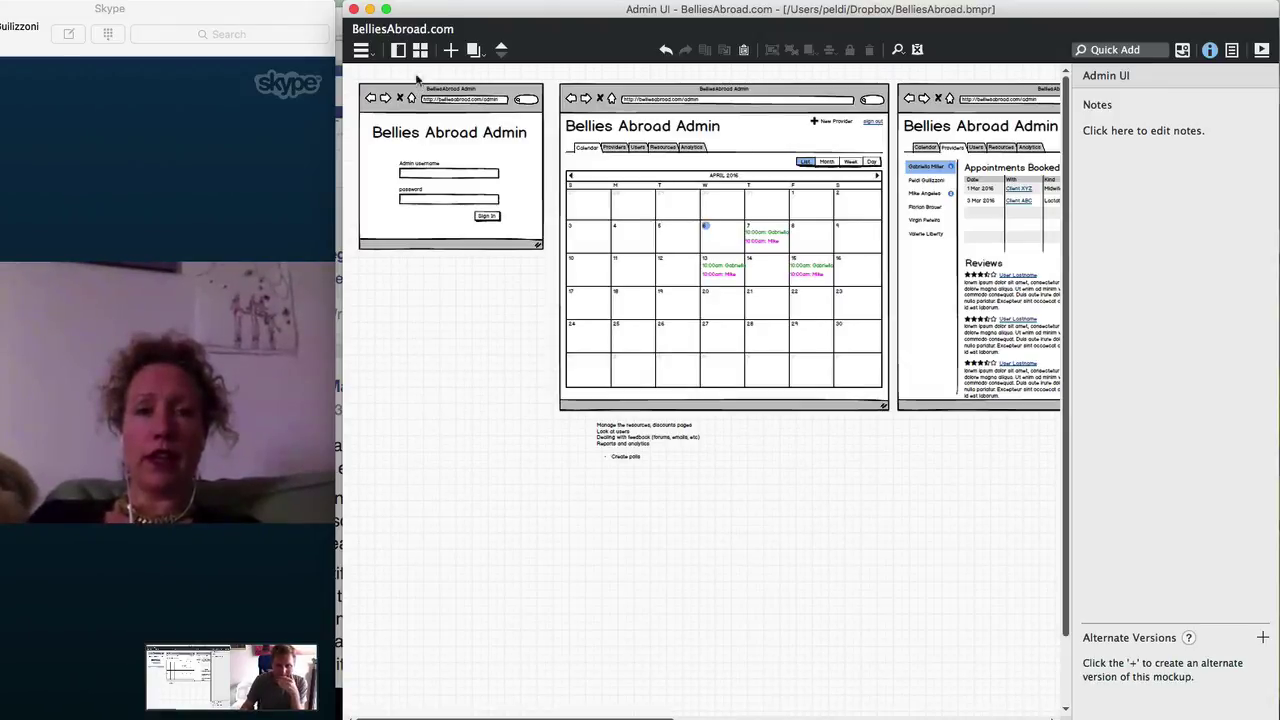
pyautogui.click(398, 50)
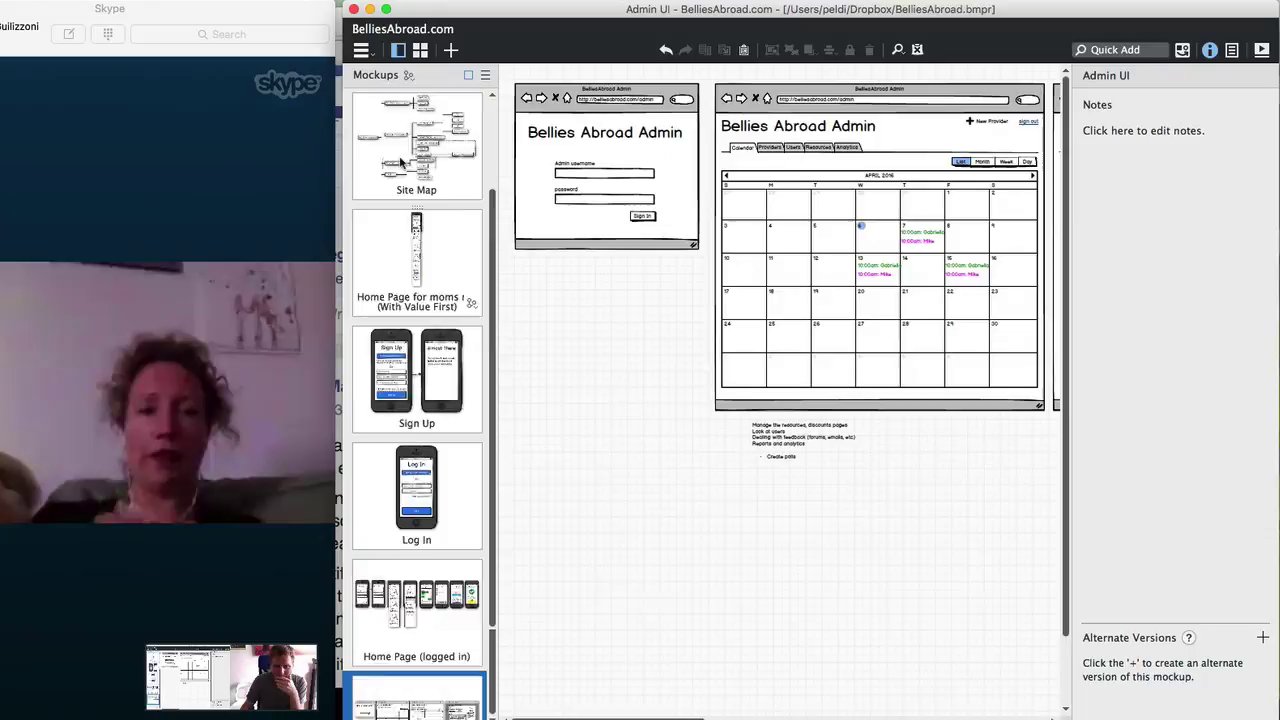
# Open the Site Map mockup, select its site map, and pick a link target for Admin UI
pyautogui.scroll(2, 400, 160)
pyautogui.click(416, 262)
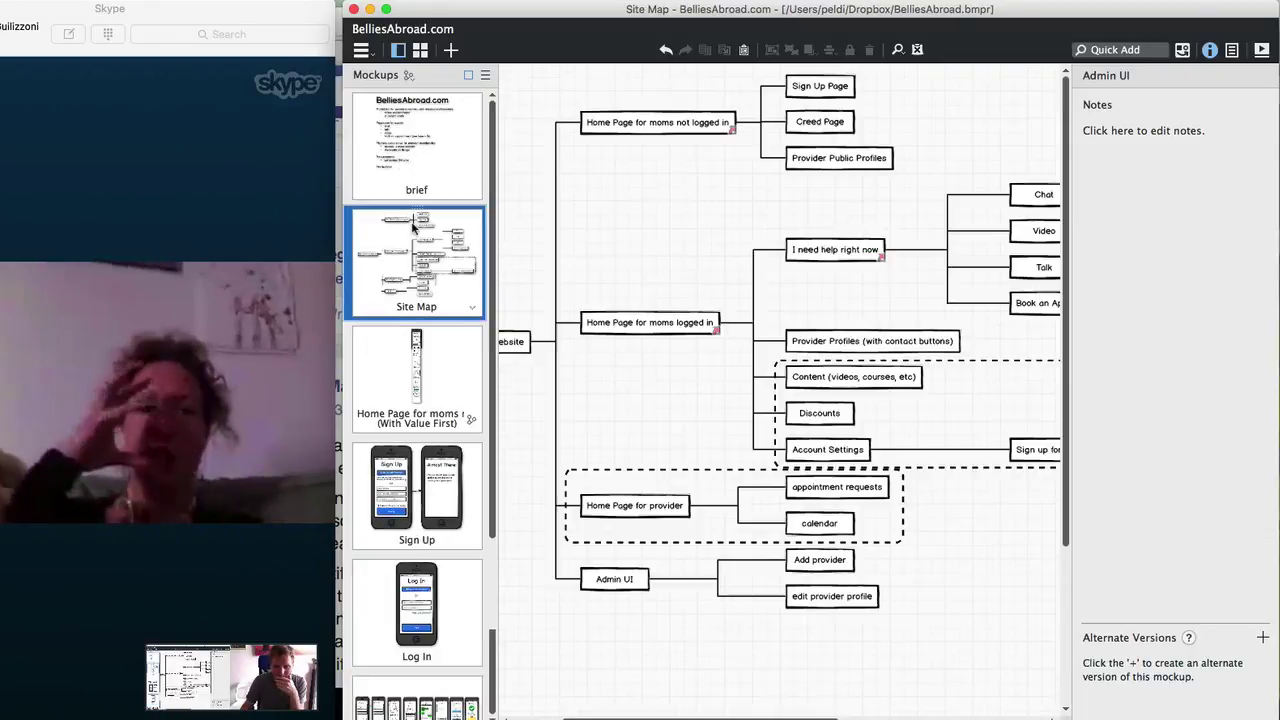
pyautogui.click(638, 580)
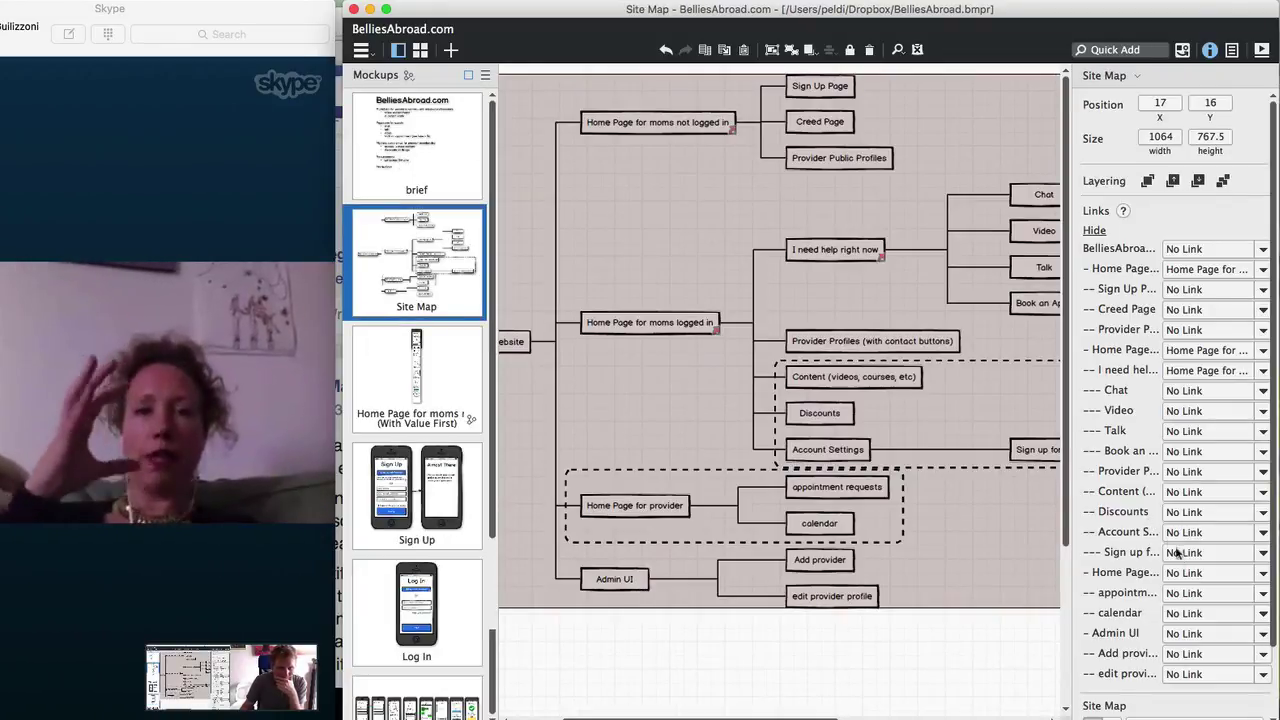
pyautogui.click(1200, 633)
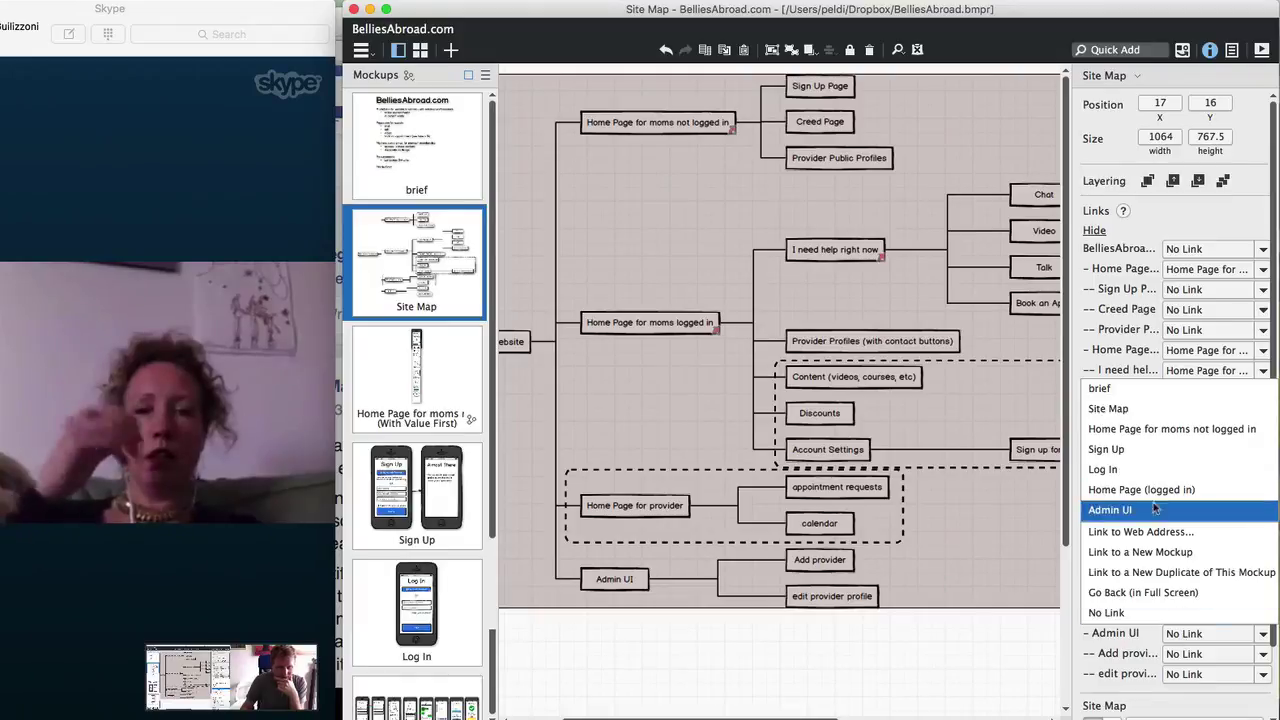